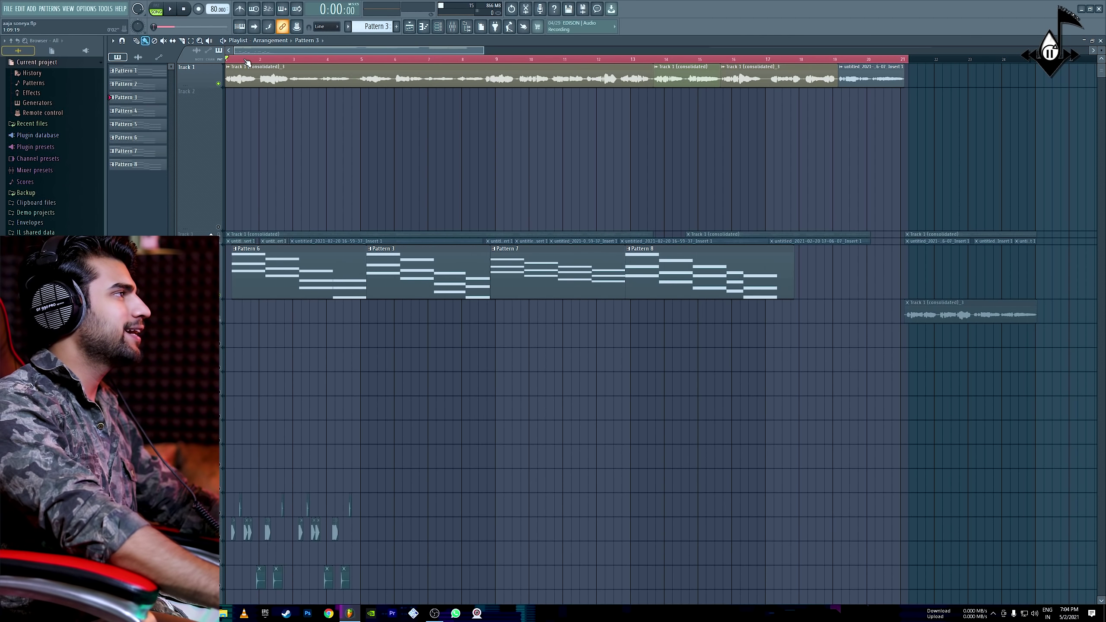
# Step: Play the arrangement from the start to hear the vocal together with the existing chord patterns
pyautogui.scroll(2, 247, 62)
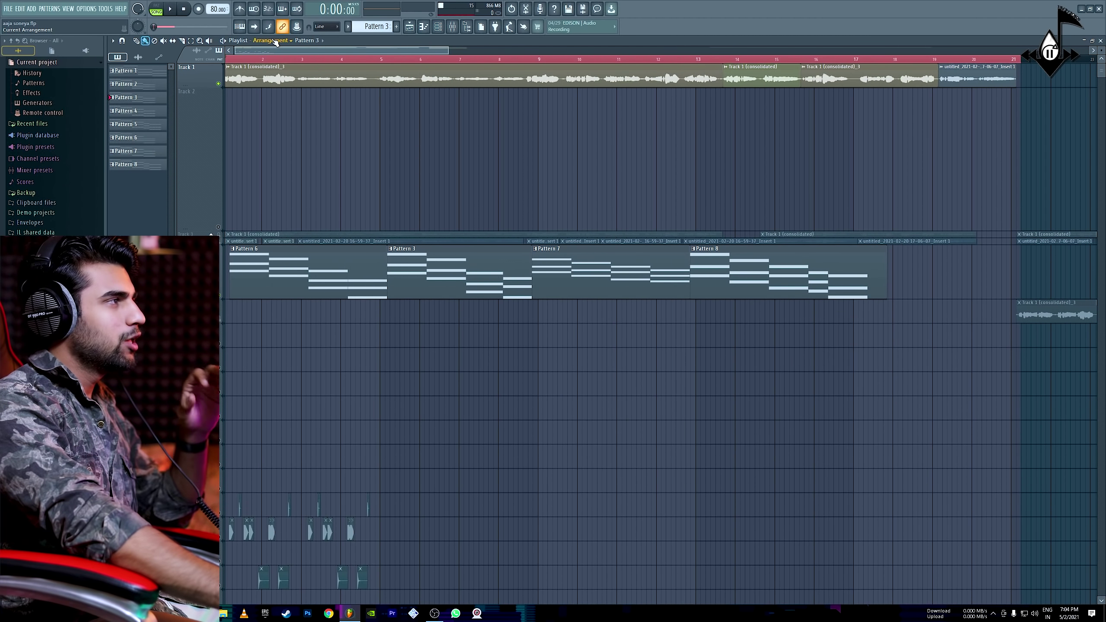
pyautogui.moveTo(276, 51); pyautogui.dragTo(267, 52)
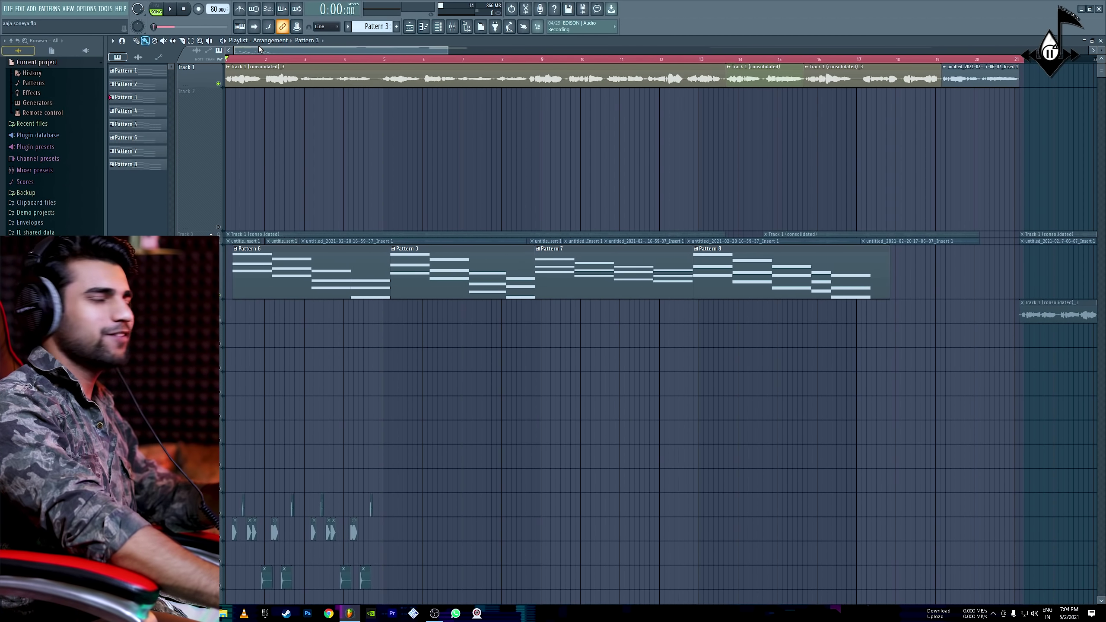
pyautogui.press('space')
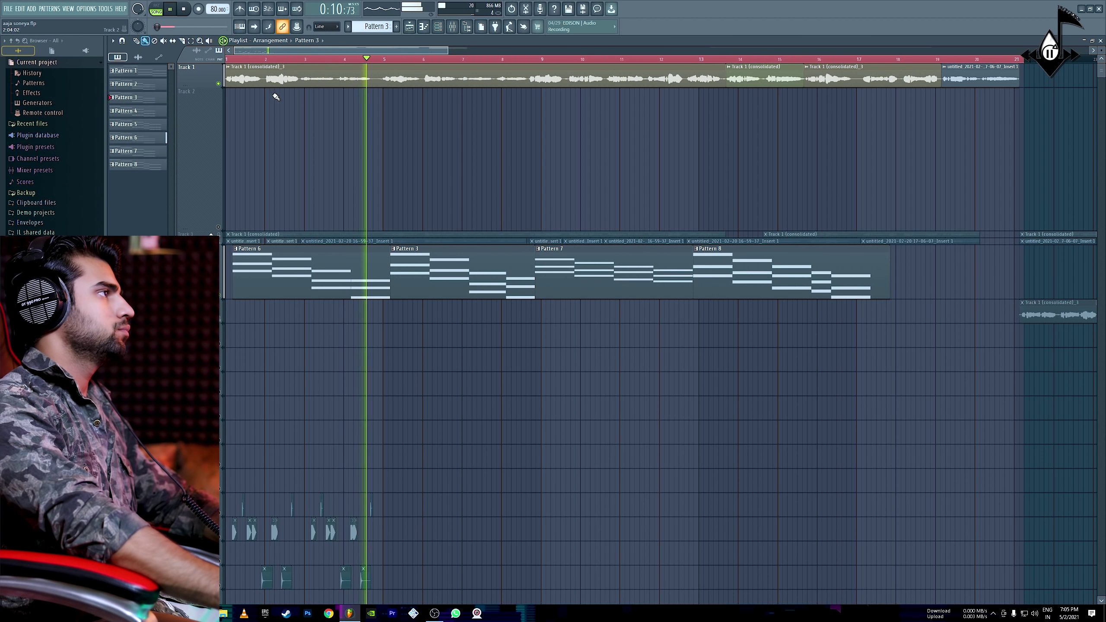
pyautogui.press('space')
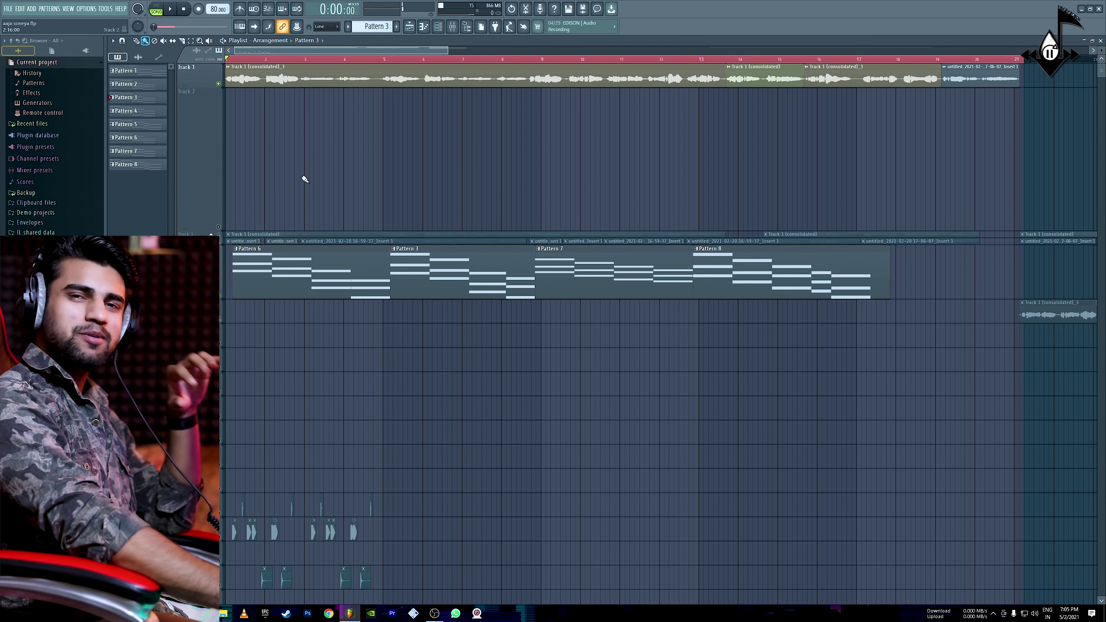
# Step: Delete all the Ace Nylon MK I chord notes from Pattern 6 in the piano roll and return to the playlist
pyautogui.doubleClick(275, 279)
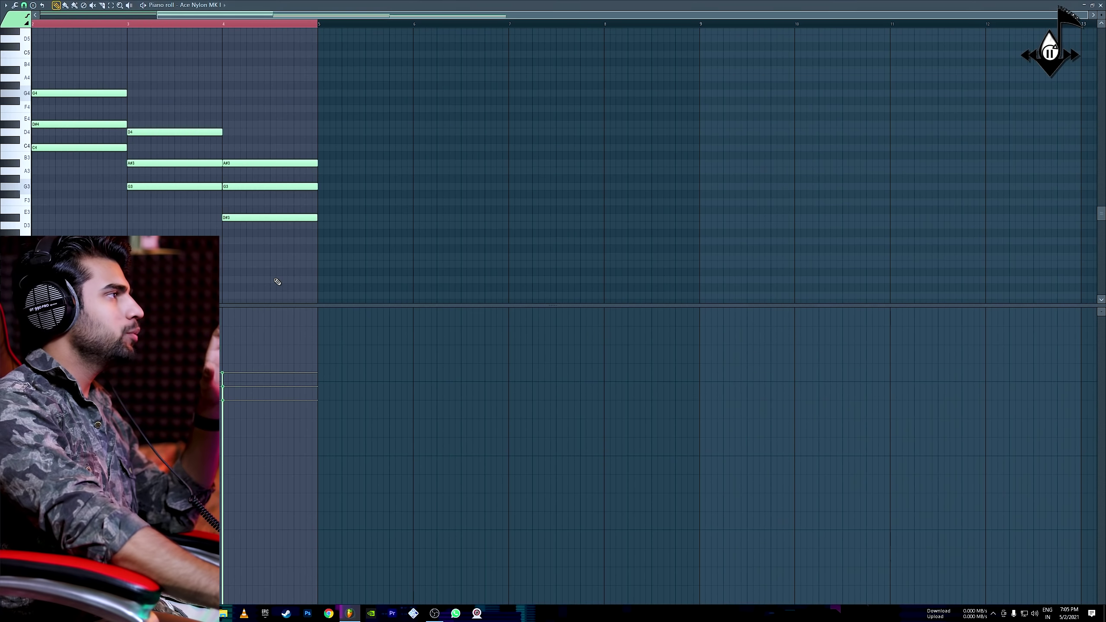
pyautogui.scroll(2, 47, 42)
pyautogui.moveTo(47, 41)
pyautogui.mouseDown()
pyautogui.moveTo(81, 173)
pyautogui.moveTo(182, 144)
pyautogui.moveTo(279, 183)
pyautogui.moveTo(1037, 121)
pyautogui.mouseUp()
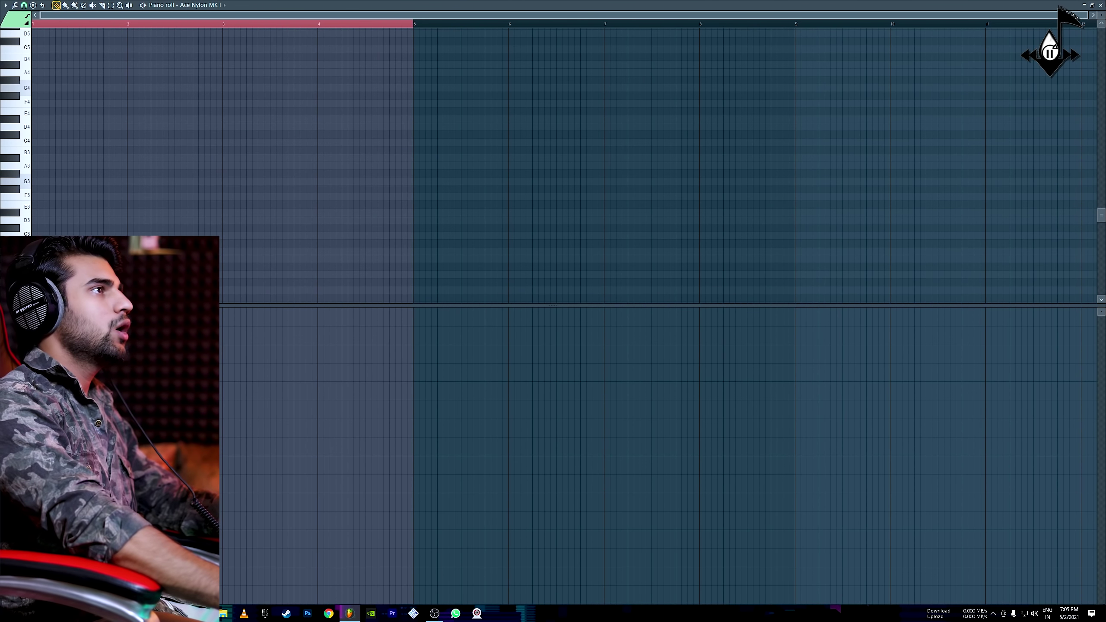
pyautogui.click(1100, 6)
pyautogui.press('F9')
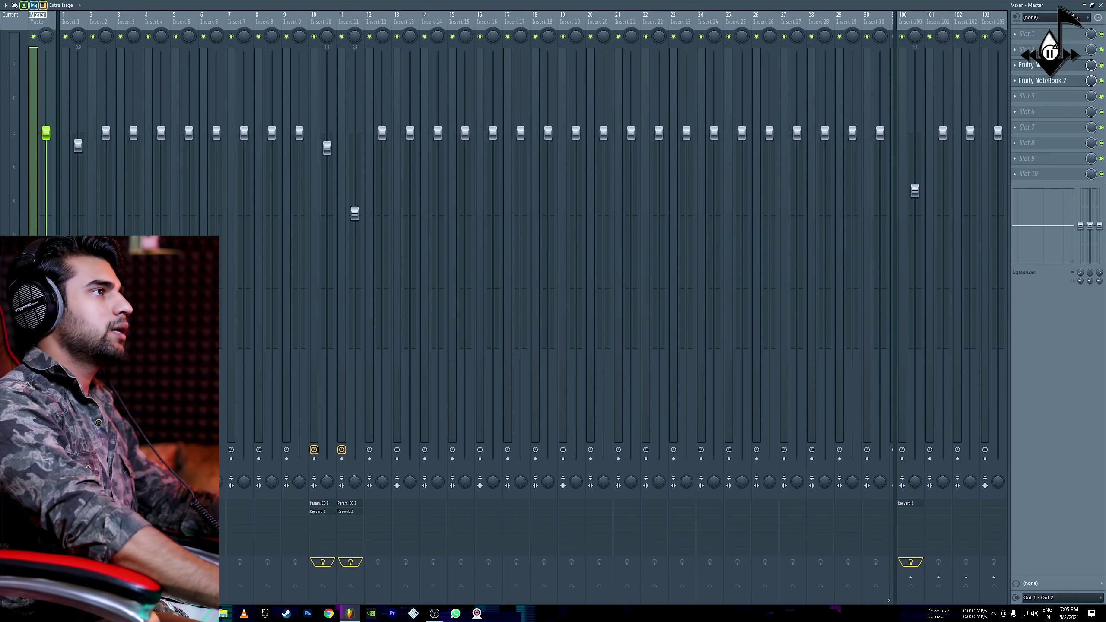
pyautogui.click(1101, 9)
pyautogui.click(346, 42)
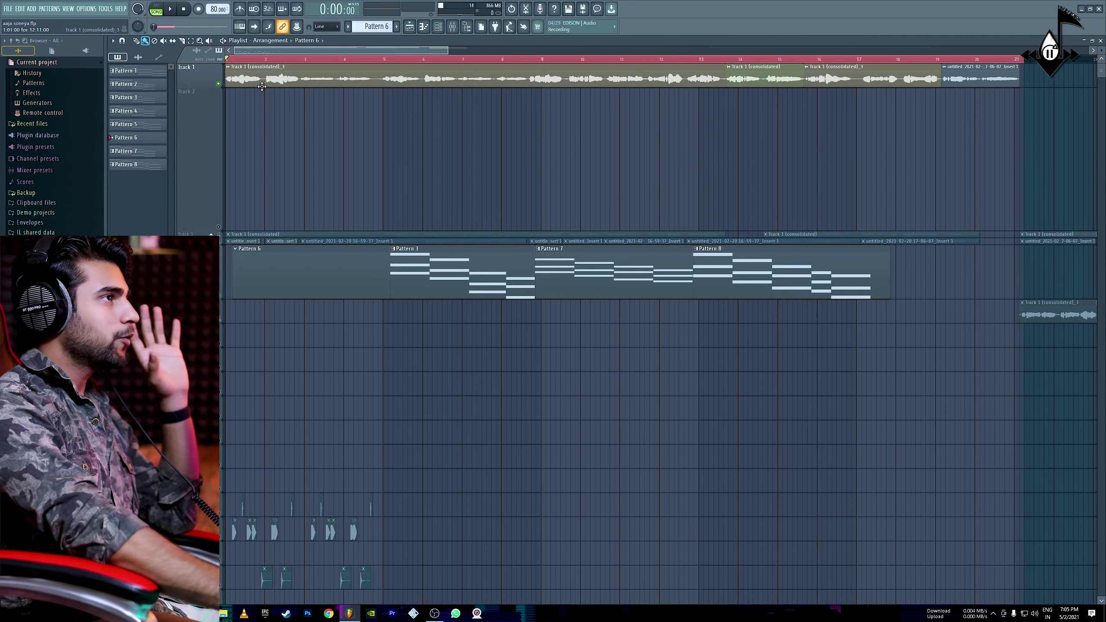
# Step: Open the first Track 1 vocal clip in a maximized Newtone window and fully centre the pitch of its notes
pyautogui.click(229, 67)
pyautogui.click(300, 99)
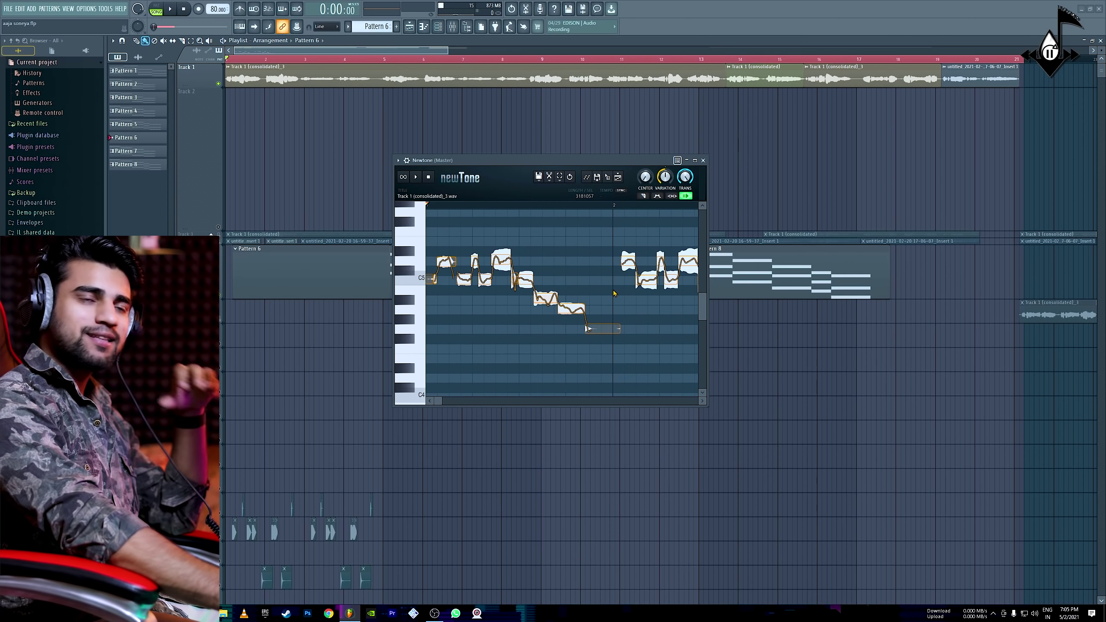
pyautogui.click(695, 160)
pyautogui.scroll(-2, 299, 51)
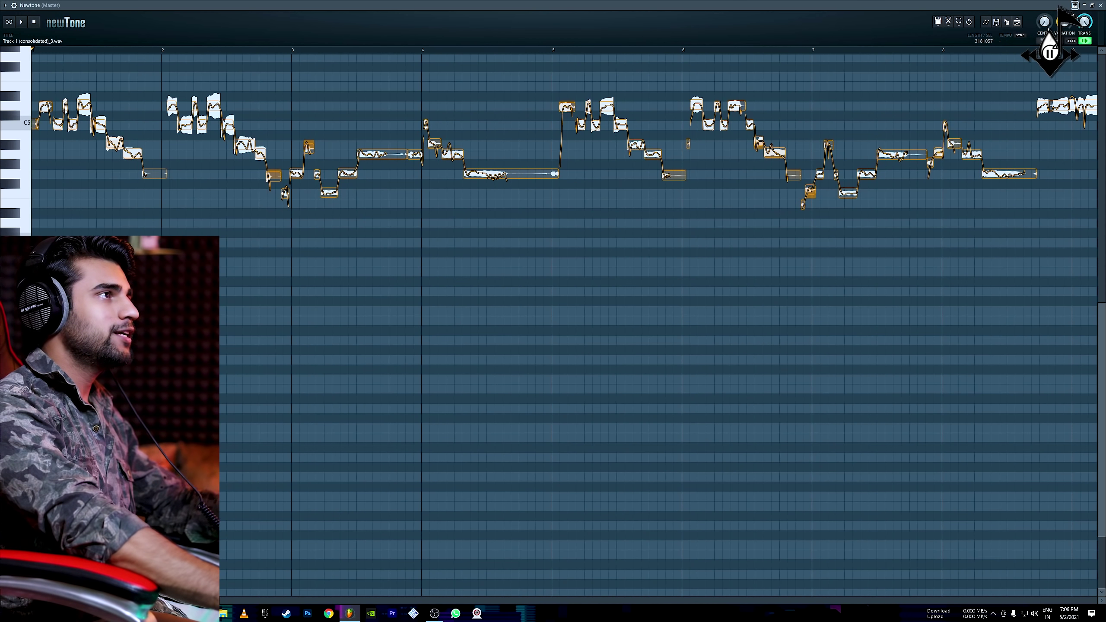
pyautogui.moveTo(1044, 22); pyautogui.dragTo(1037, 86)
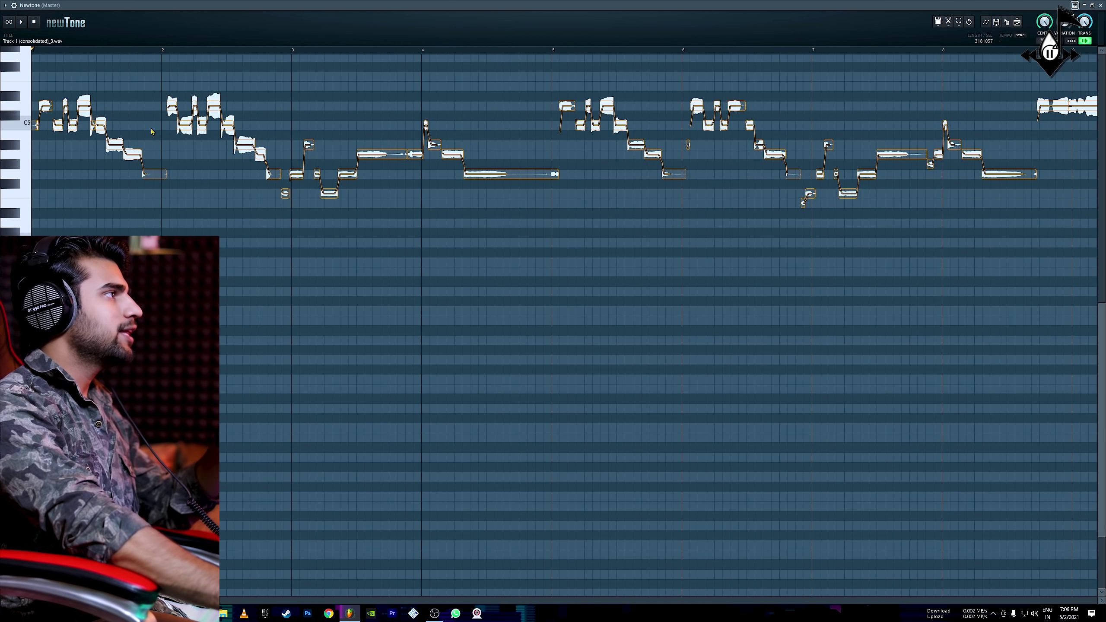
pyautogui.moveTo(1050, 48); pyautogui.dragTo(1050, 52)
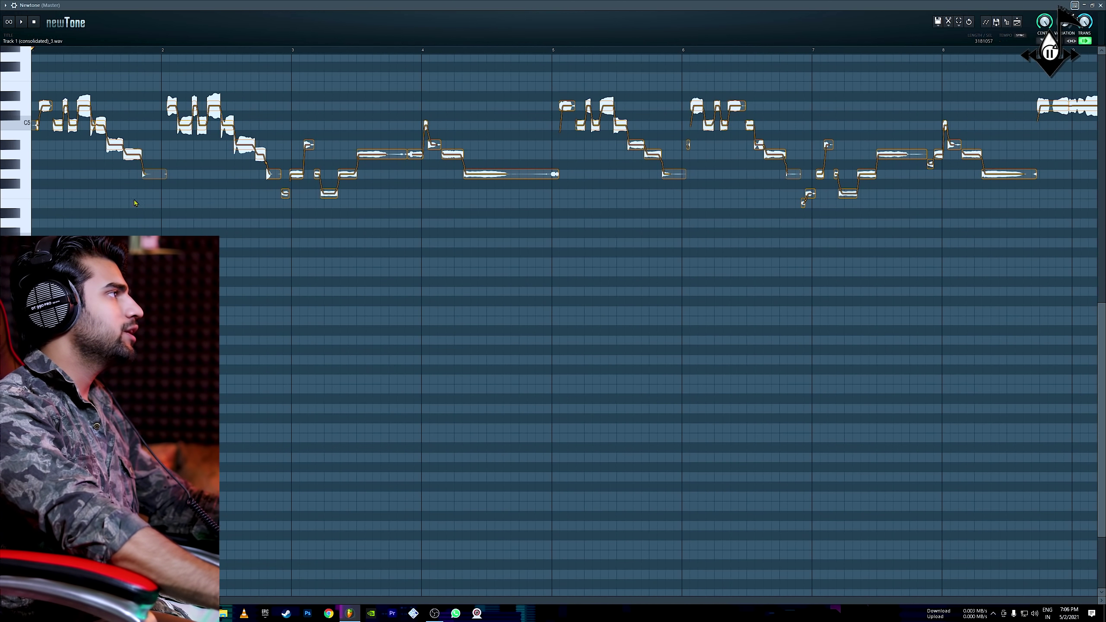
# Step: Play the vocal in Newtone and audition individual notes of its opening phrase to identify their pitches
pyautogui.scroll(4, 135, 202)
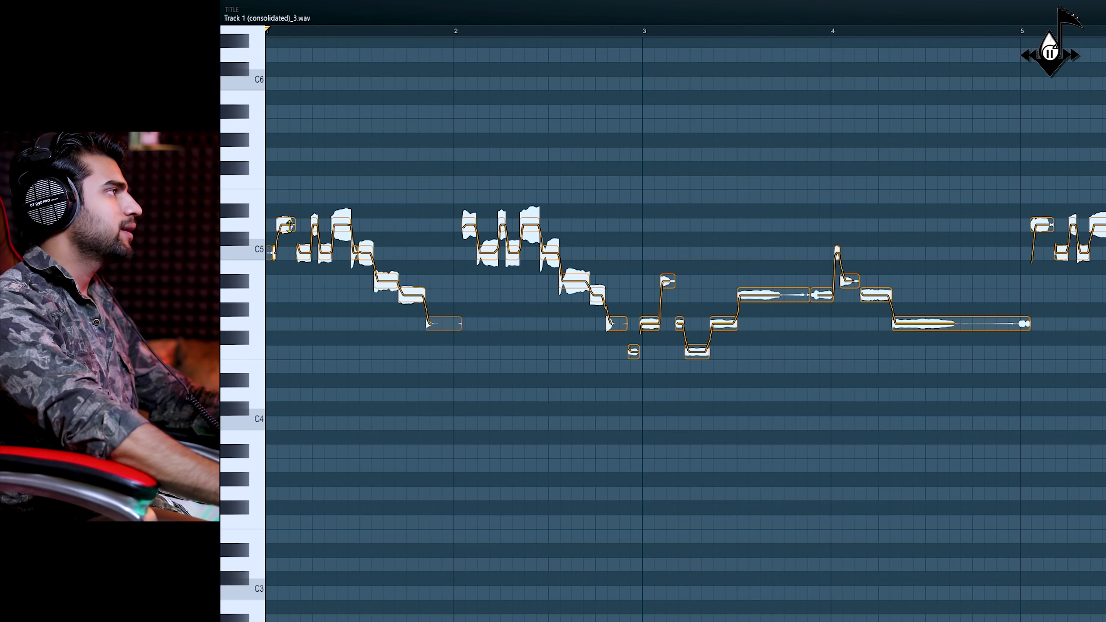
pyautogui.press('space')
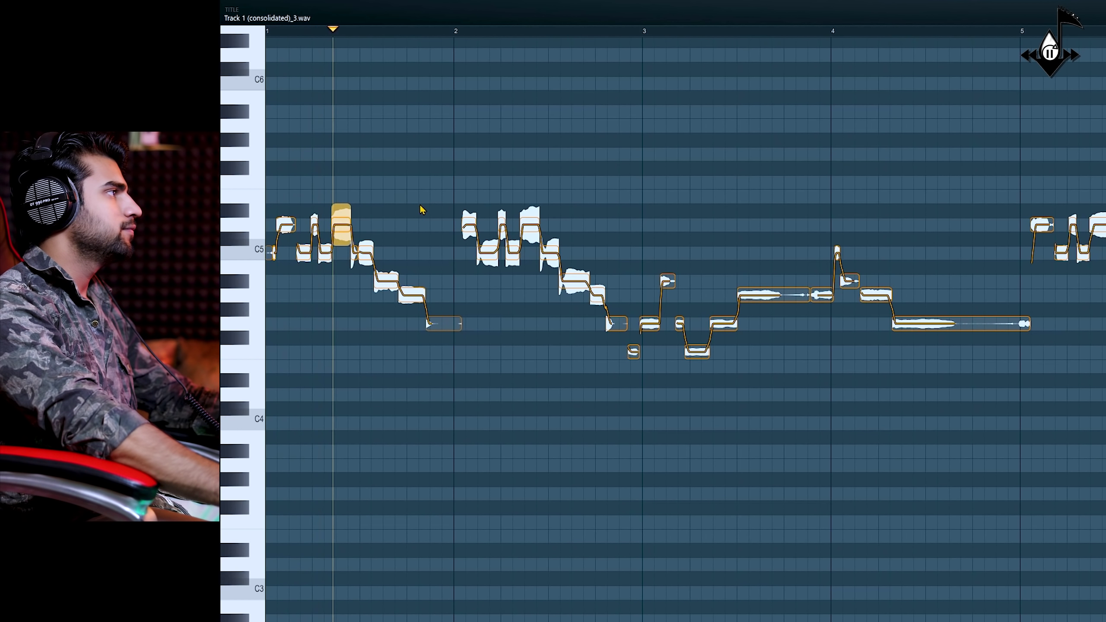
pyautogui.press('space')
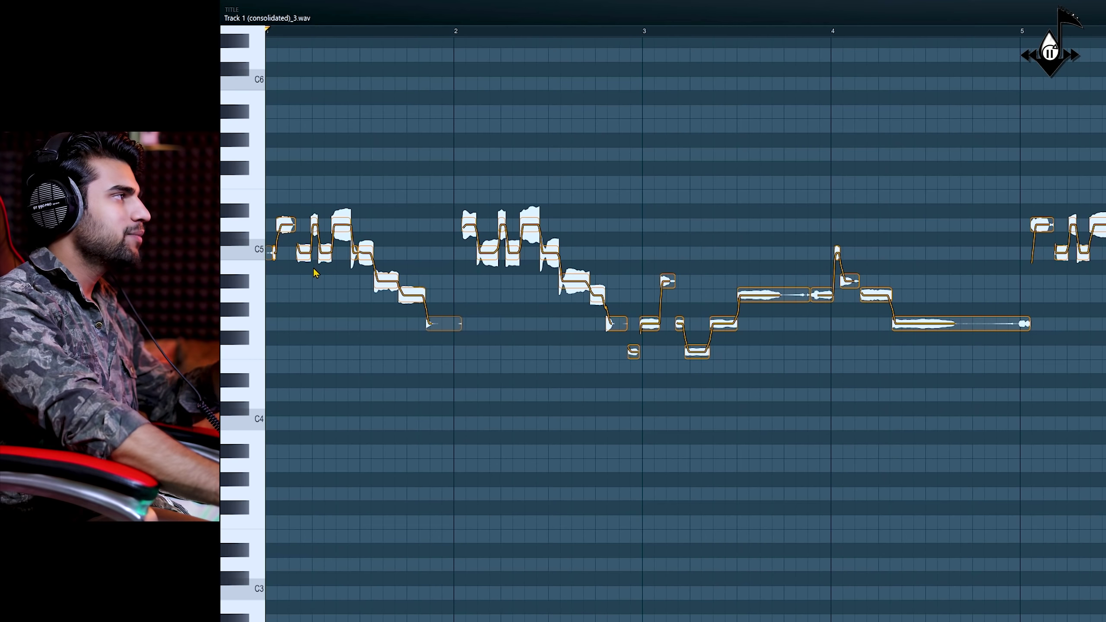
pyautogui.click(303, 252)
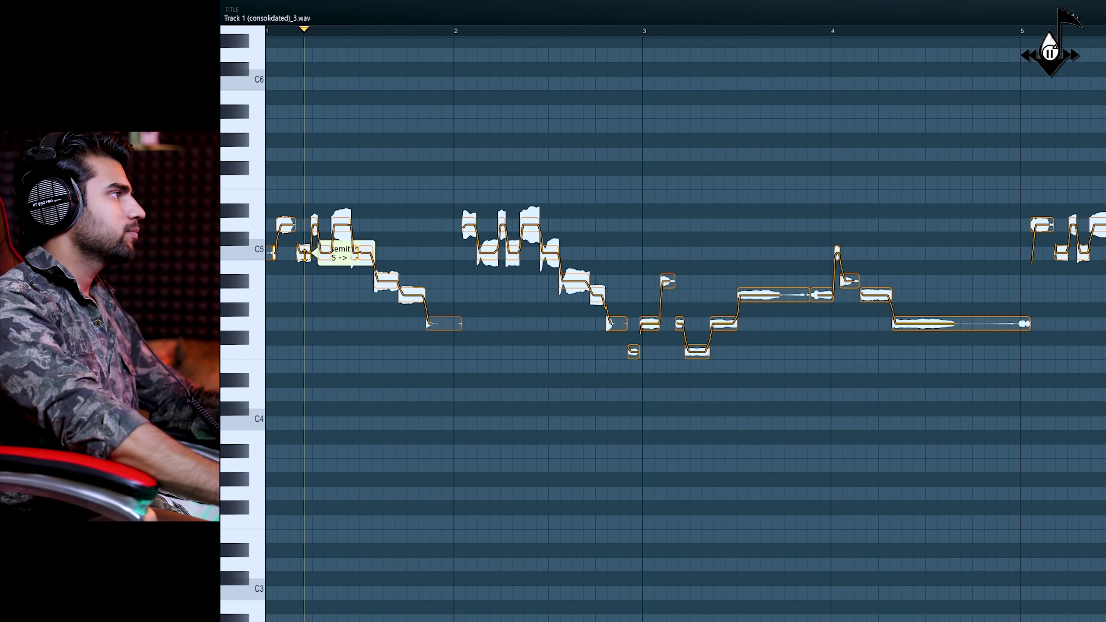
pyautogui.scroll(5, 355, 251)
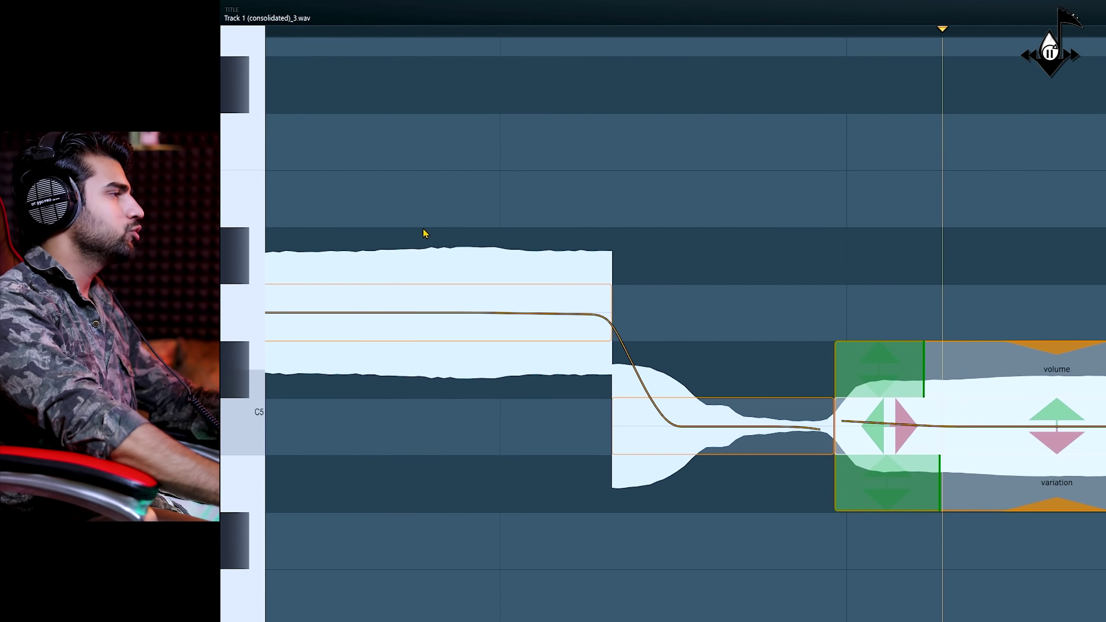
pyautogui.scroll(-5, 1011, 430)
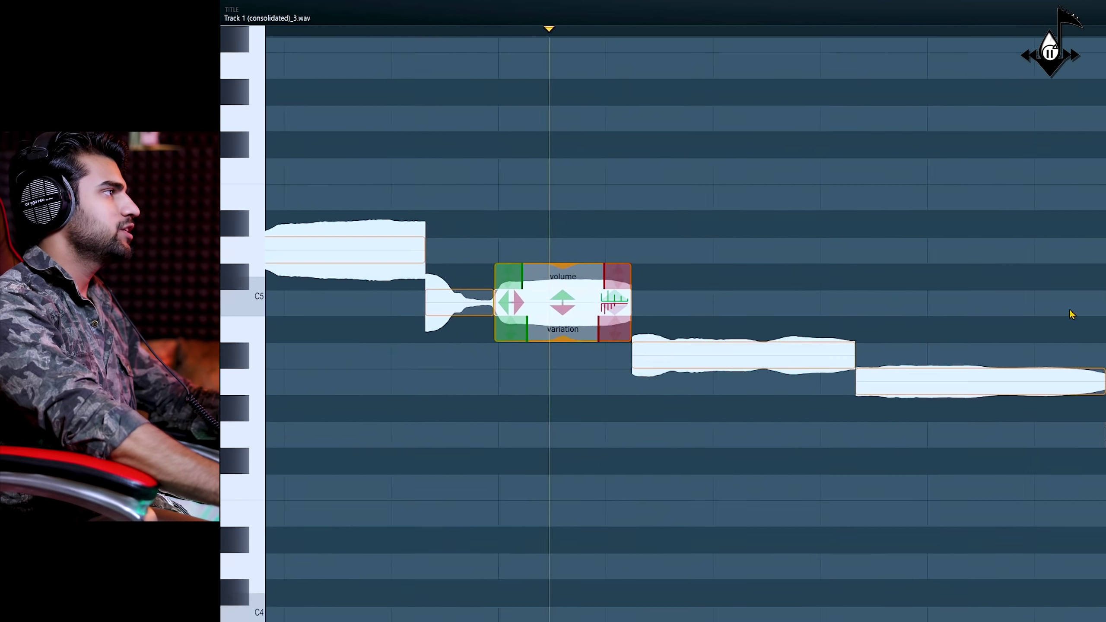
pyautogui.click(342, 224)
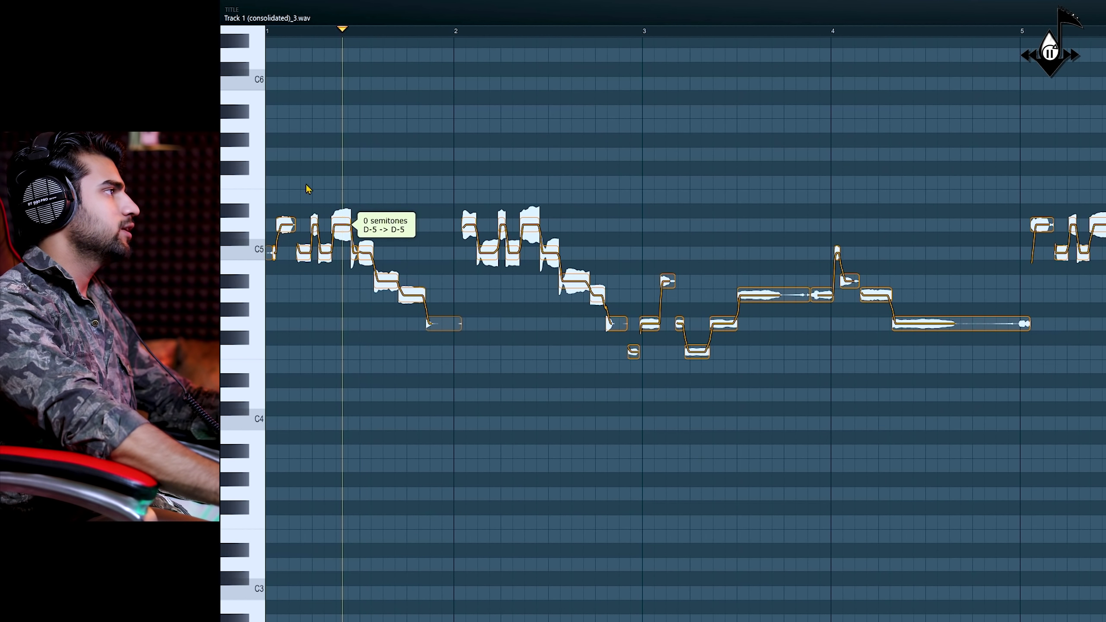
pyautogui.click(294, 254)
pyautogui.click(365, 253)
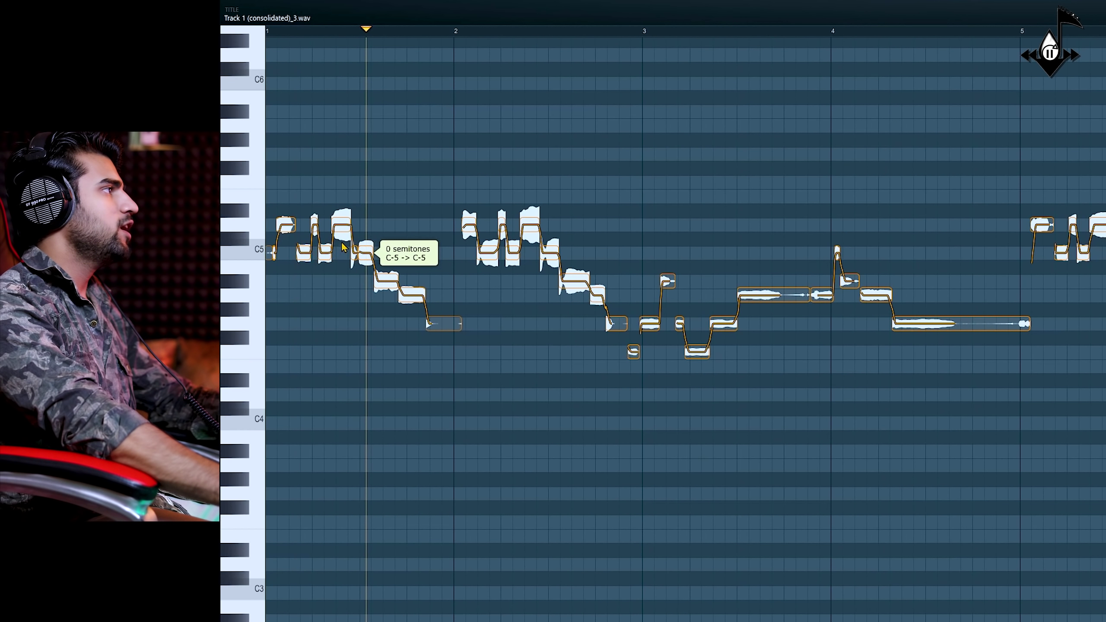
pyautogui.click(339, 224)
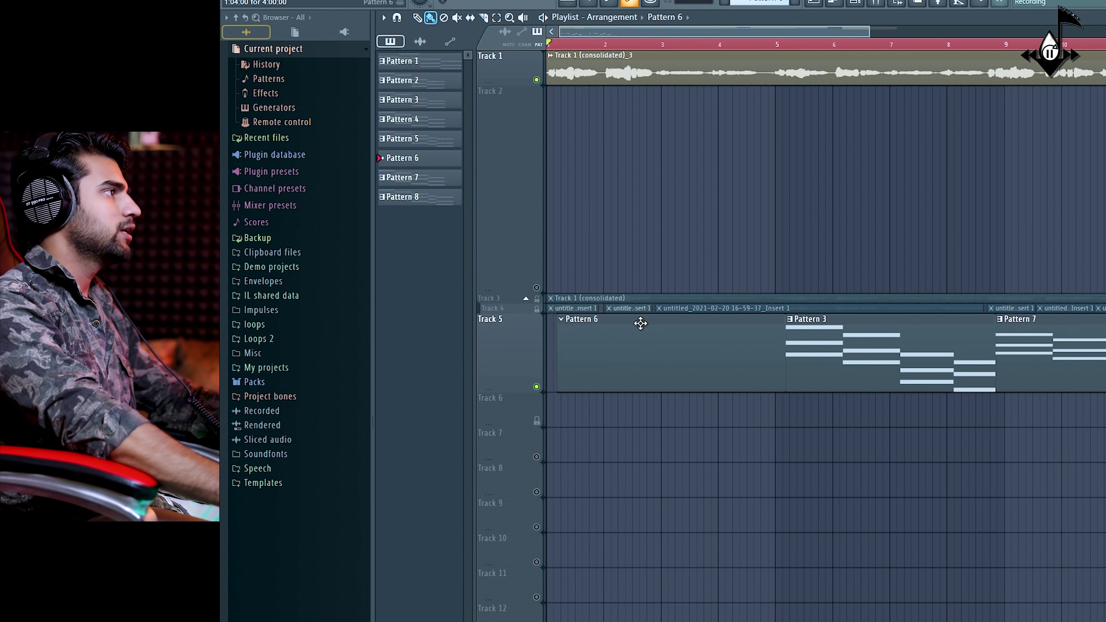
# Step: Open the Kontakt channel's piano roll for Pattern 6 and collapse its velocity lane to enlarge the note grid
pyautogui.doubleClick(612, 341)
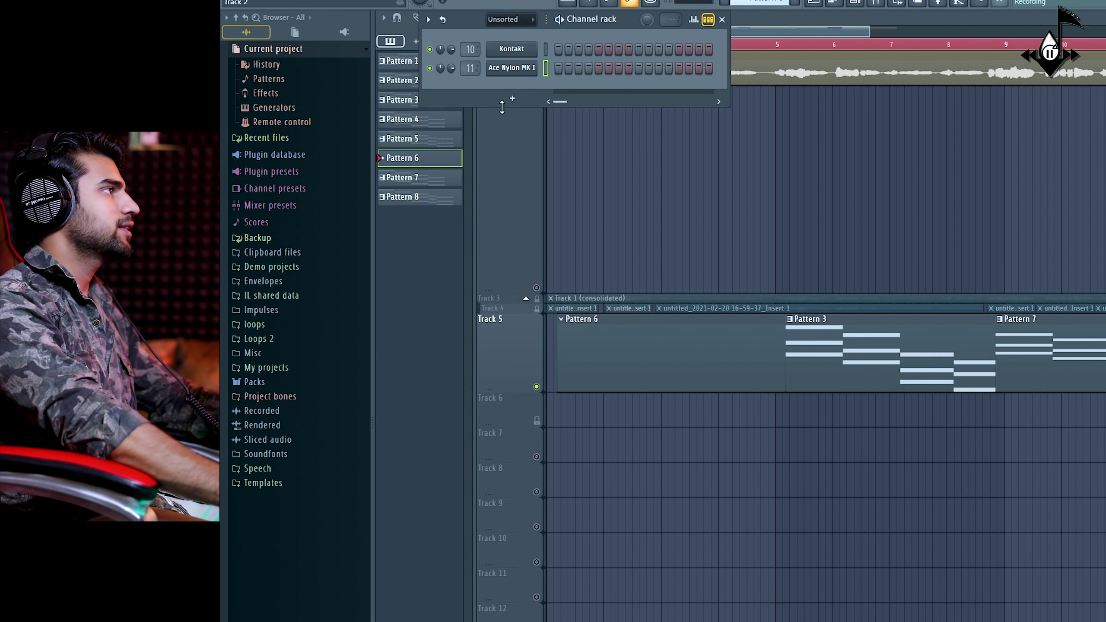
pyautogui.rightClick(518, 49)
pyautogui.click(566, 49)
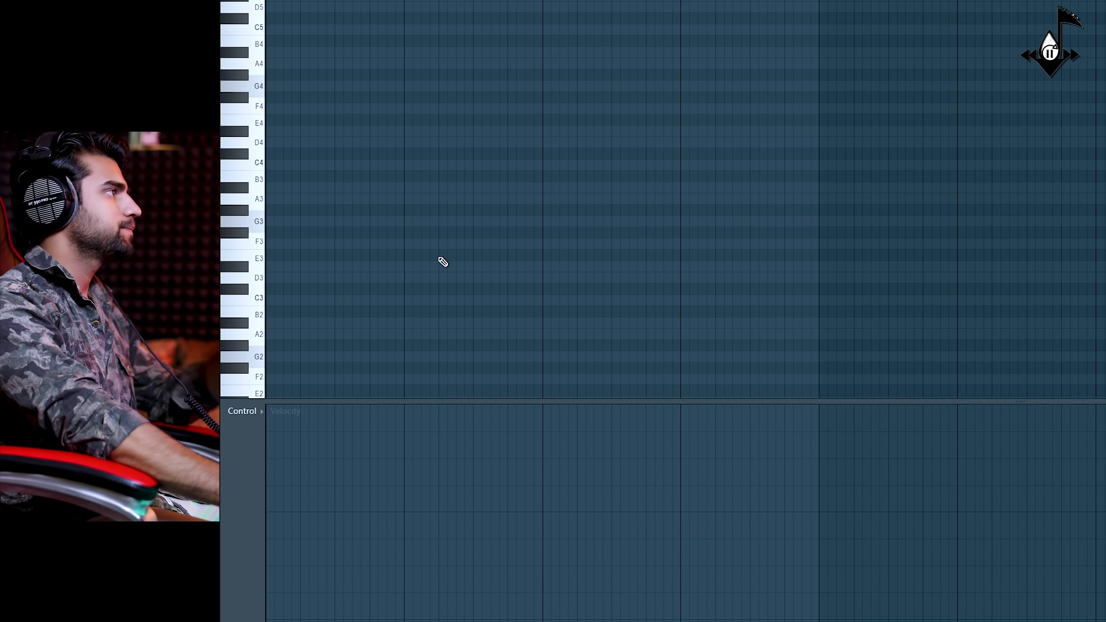
pyautogui.scroll(3, 304, 225)
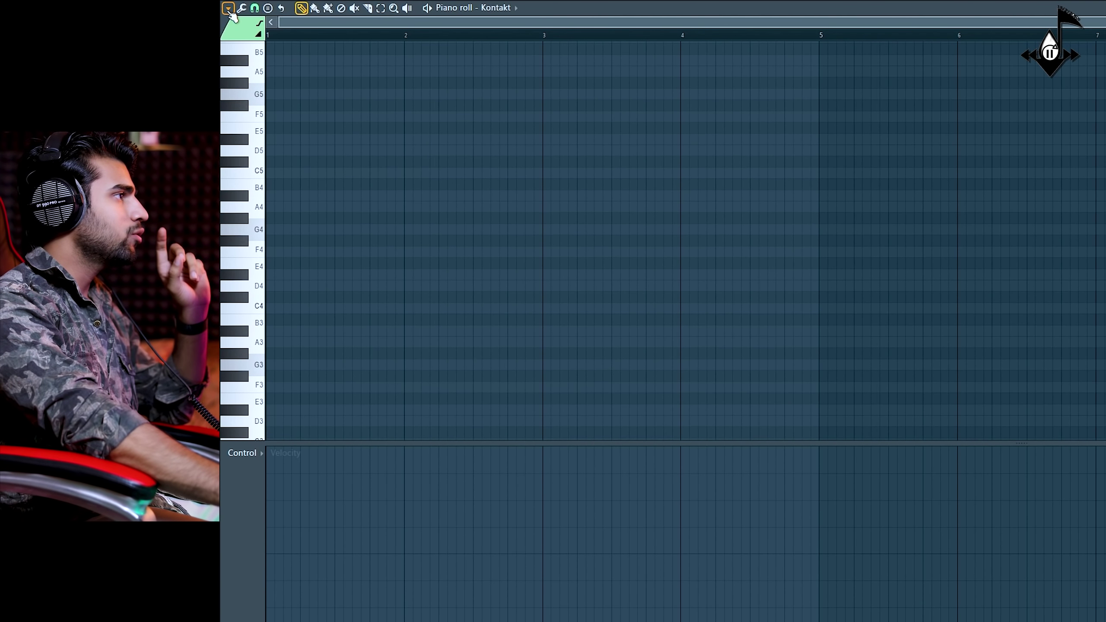
pyautogui.moveTo(1035, 444); pyautogui.dragTo(1028, 621)
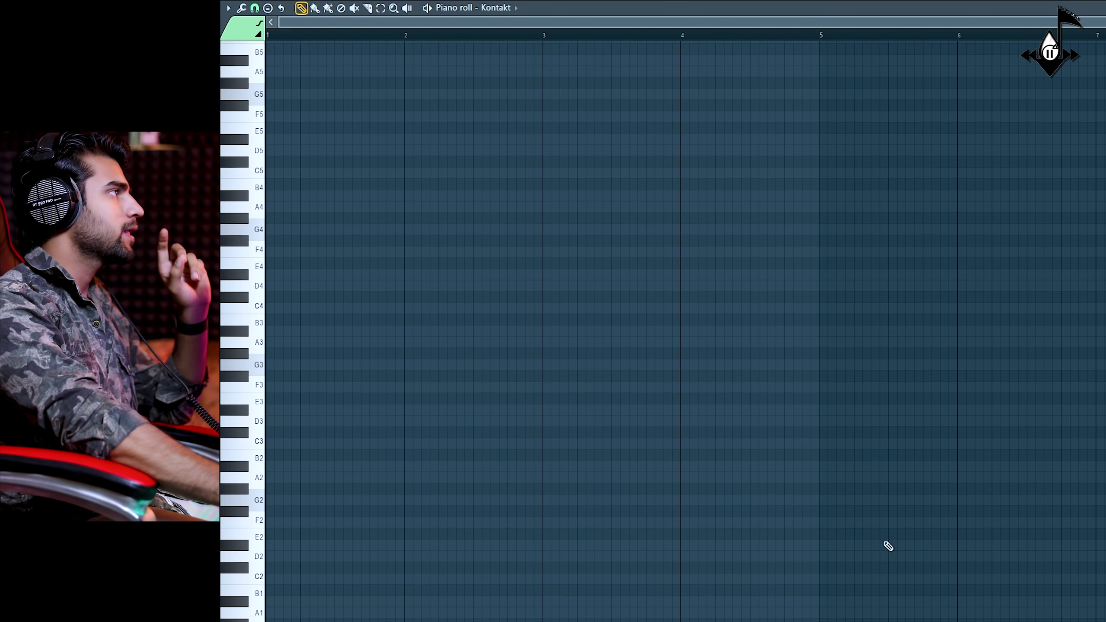
# Step: Examine the root note and scale selected in the piano roll's scale highlighting options
pyautogui.click(229, 7)
pyautogui.moveTo(269, 76)
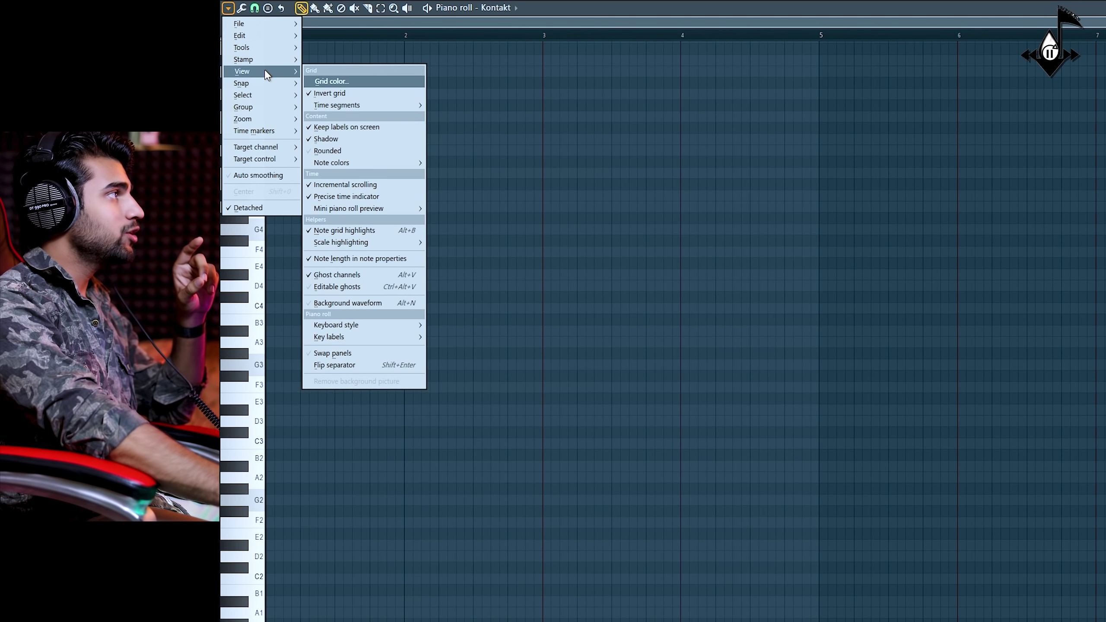
pyautogui.click(758, 356)
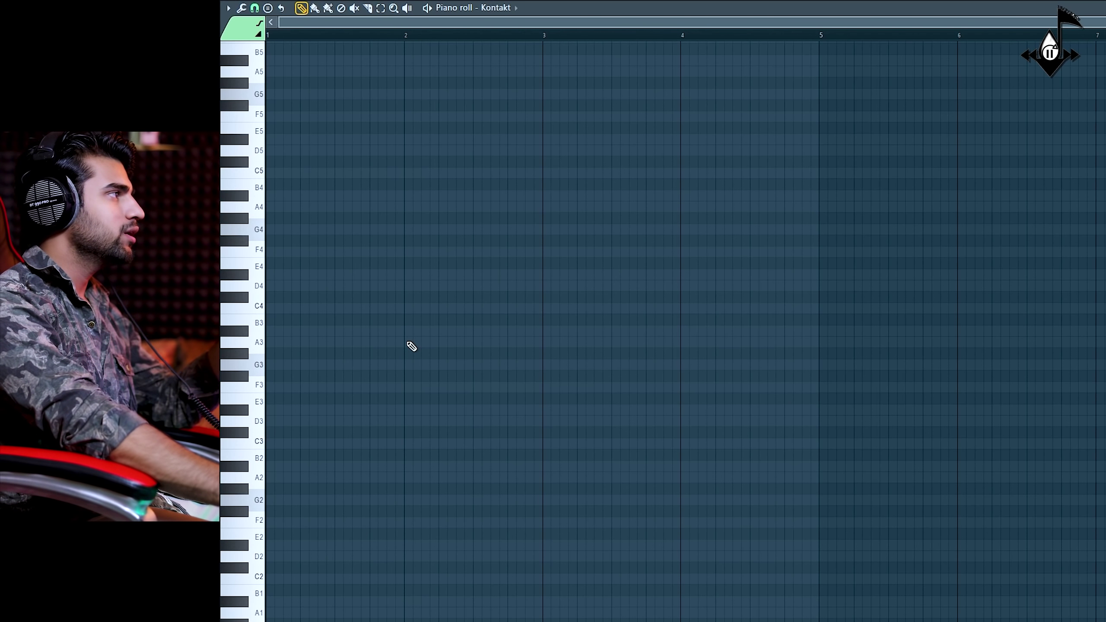
pyautogui.click(227, 8)
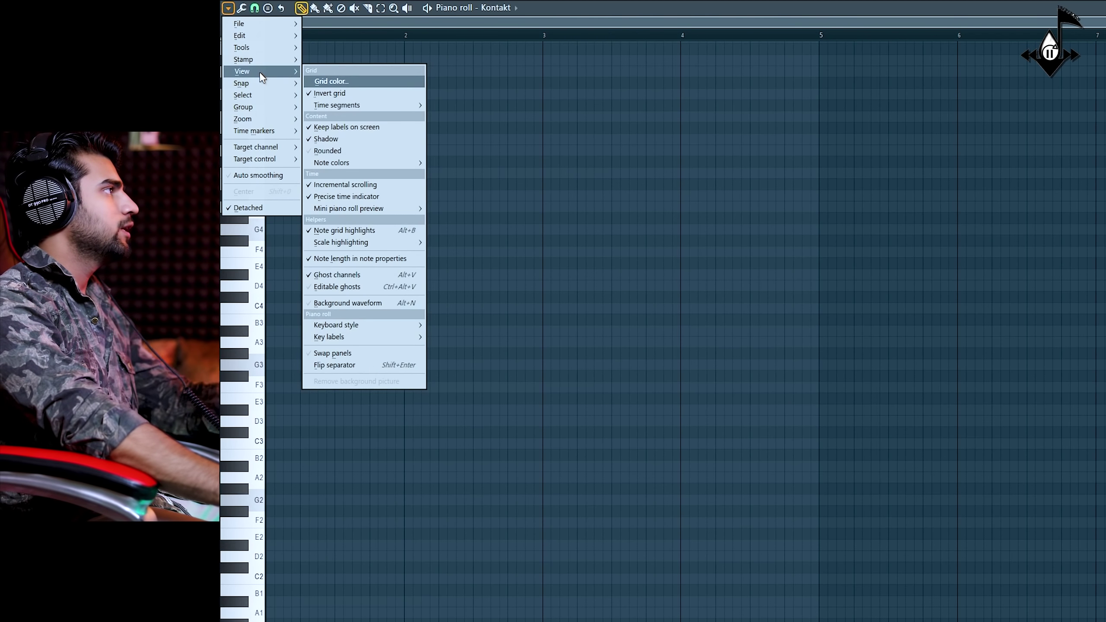
pyautogui.moveTo(246, 74)
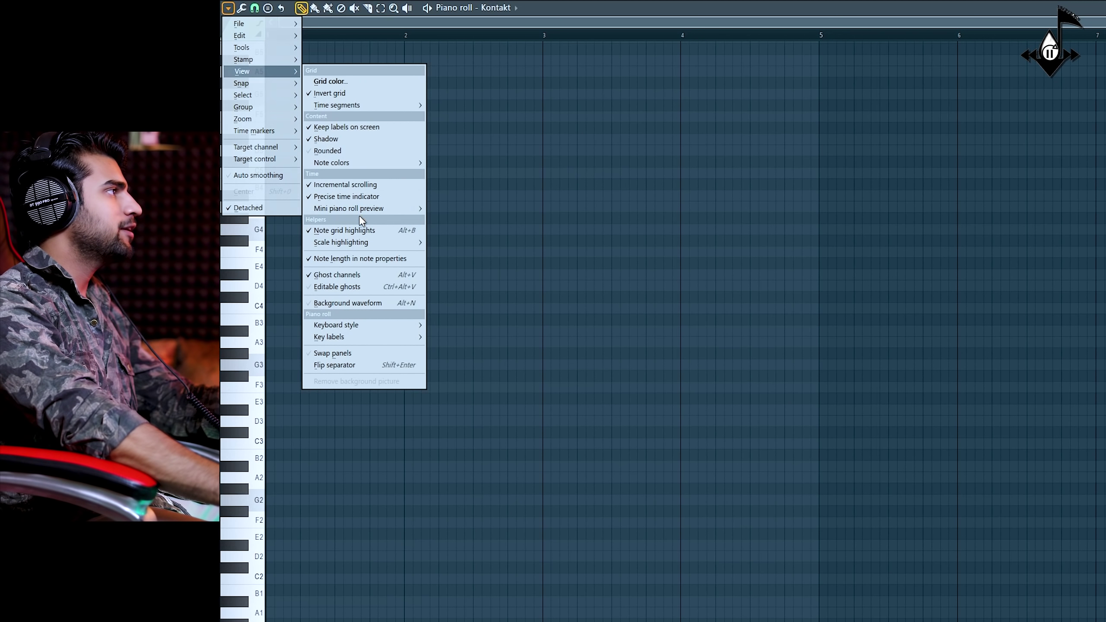
pyautogui.moveTo(361, 249)
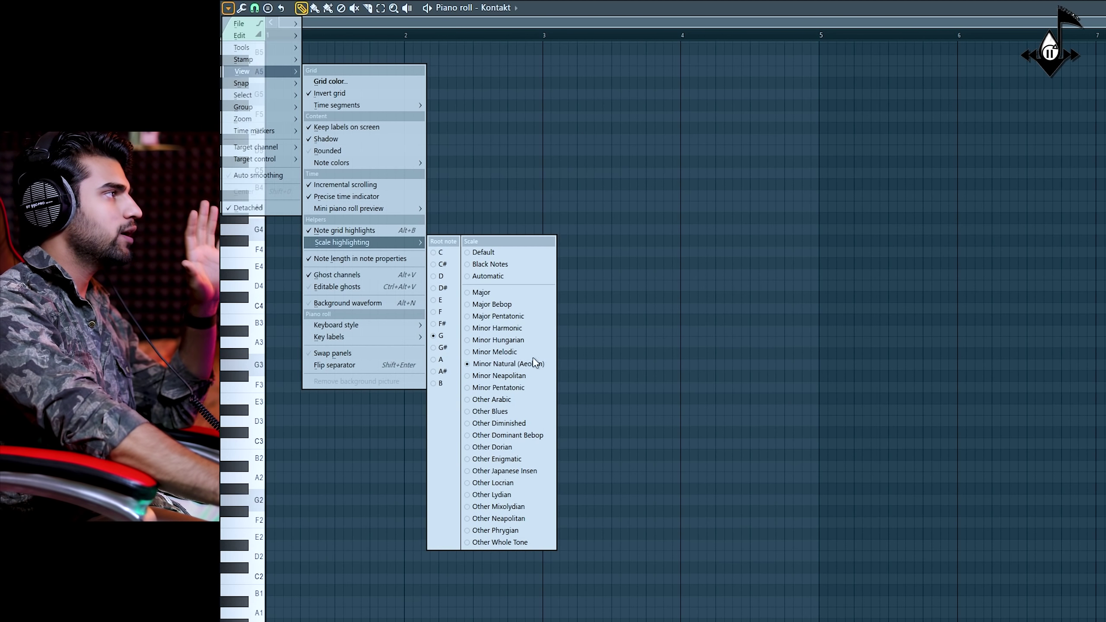
pyautogui.click(580, 334)
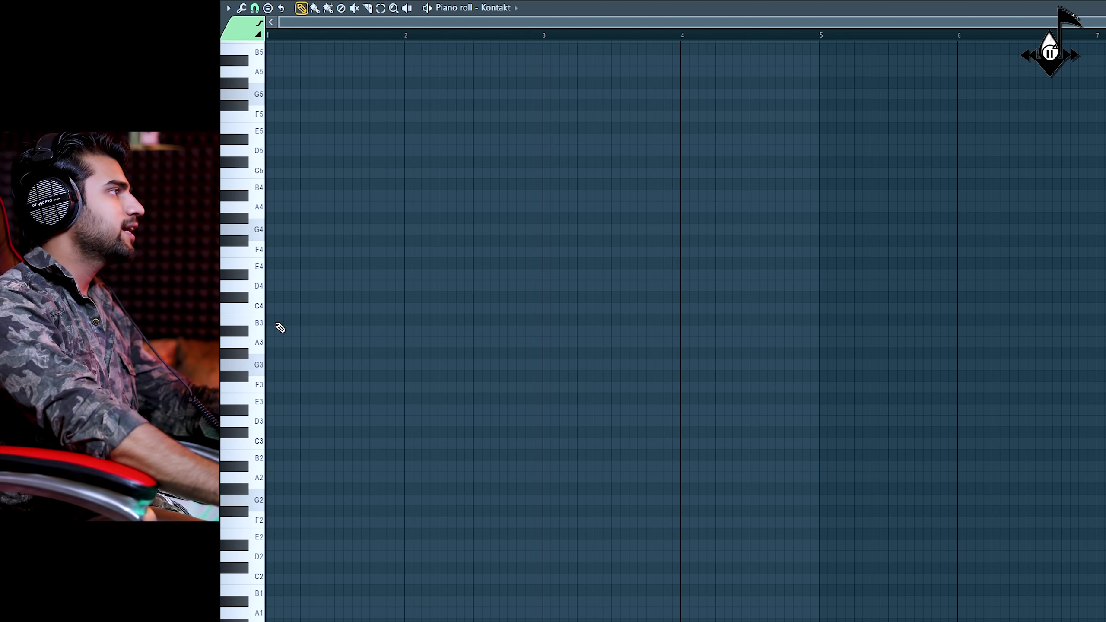
# Step: Draw a one-bar chord of C4, D#4 and G4 from the start of bar 1 and play it back
pyautogui.scroll(3, 279, 322)
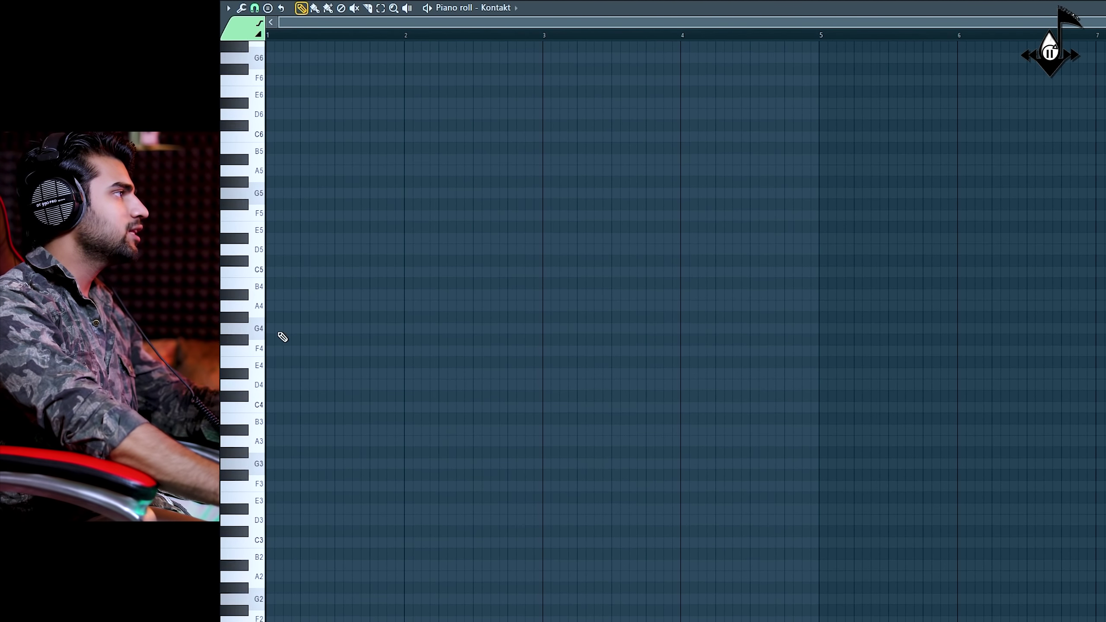
pyautogui.click(272, 412)
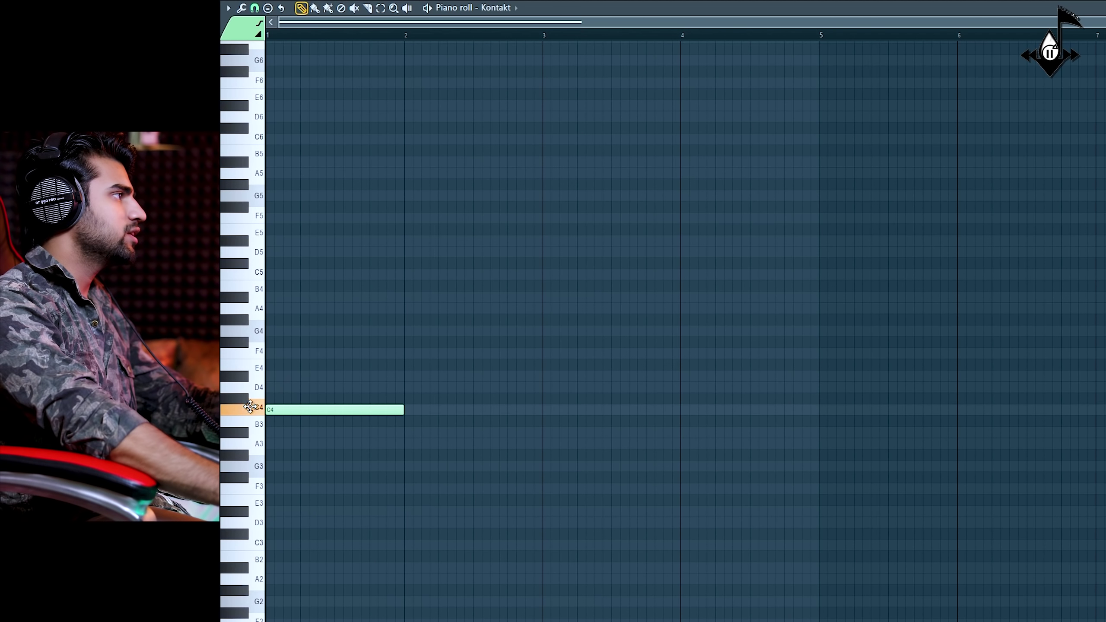
pyautogui.click(274, 387)
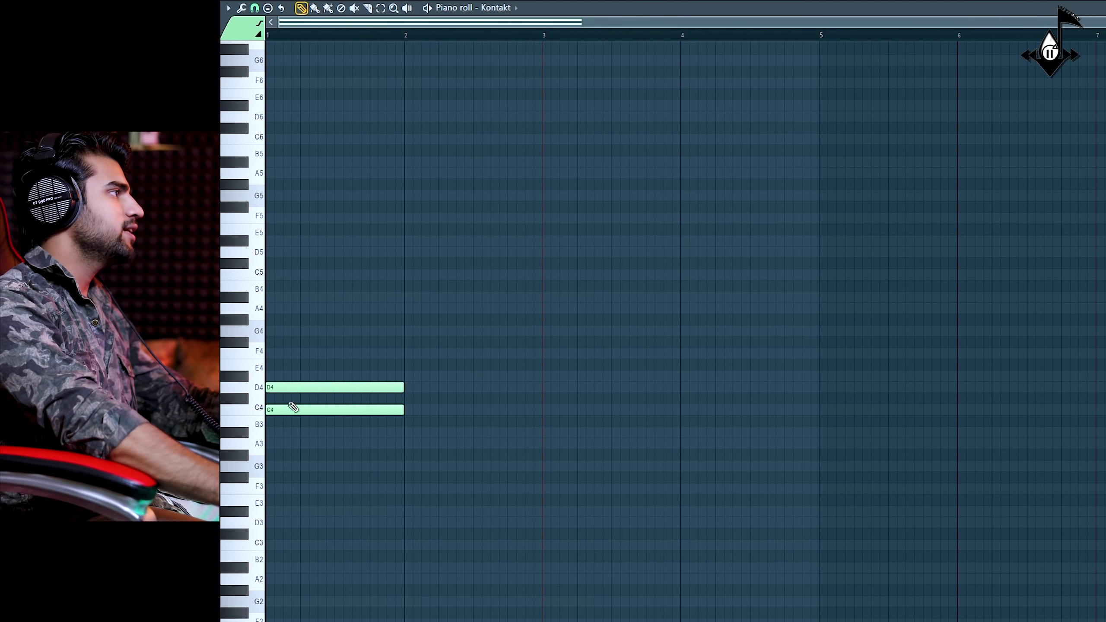
pyautogui.moveTo(279, 390); pyautogui.dragTo(280, 378)
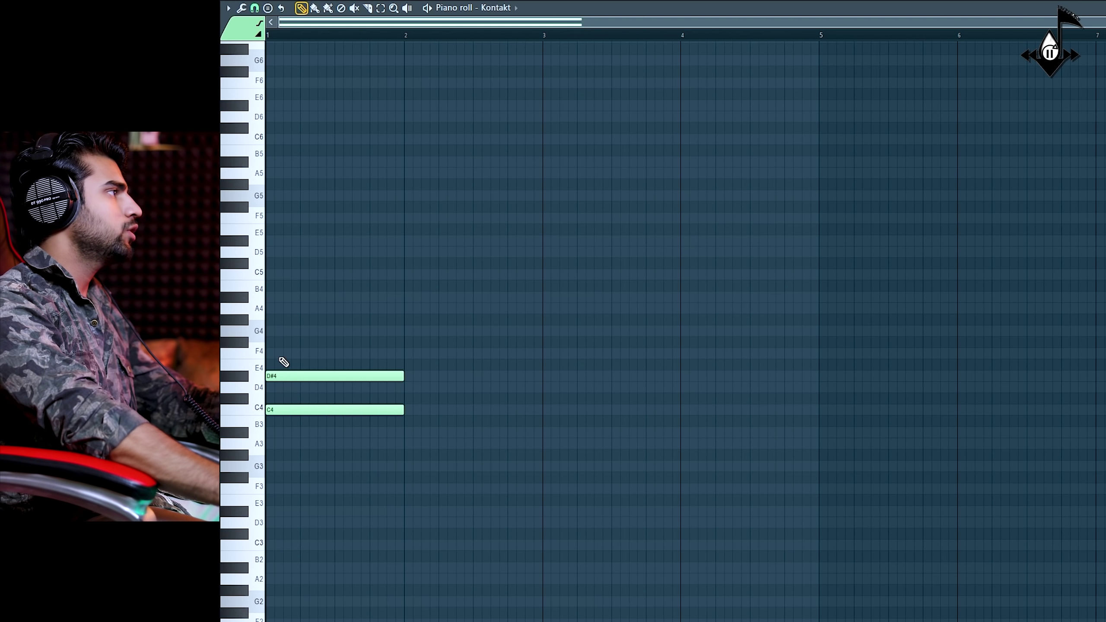
pyautogui.click(273, 333)
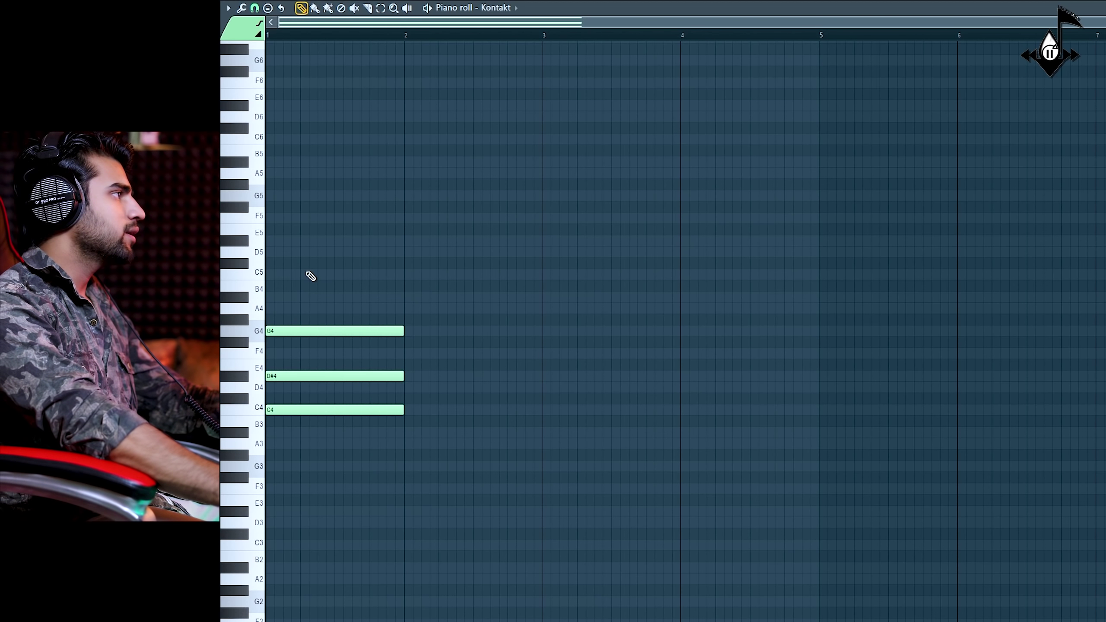
pyautogui.press('space')
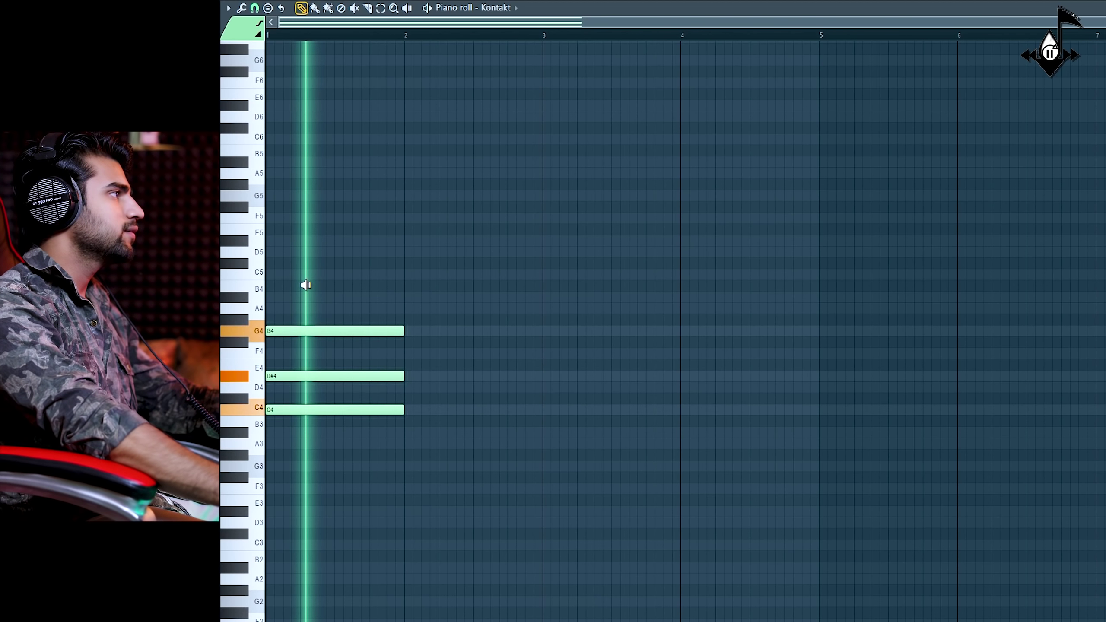
pyautogui.press('space')
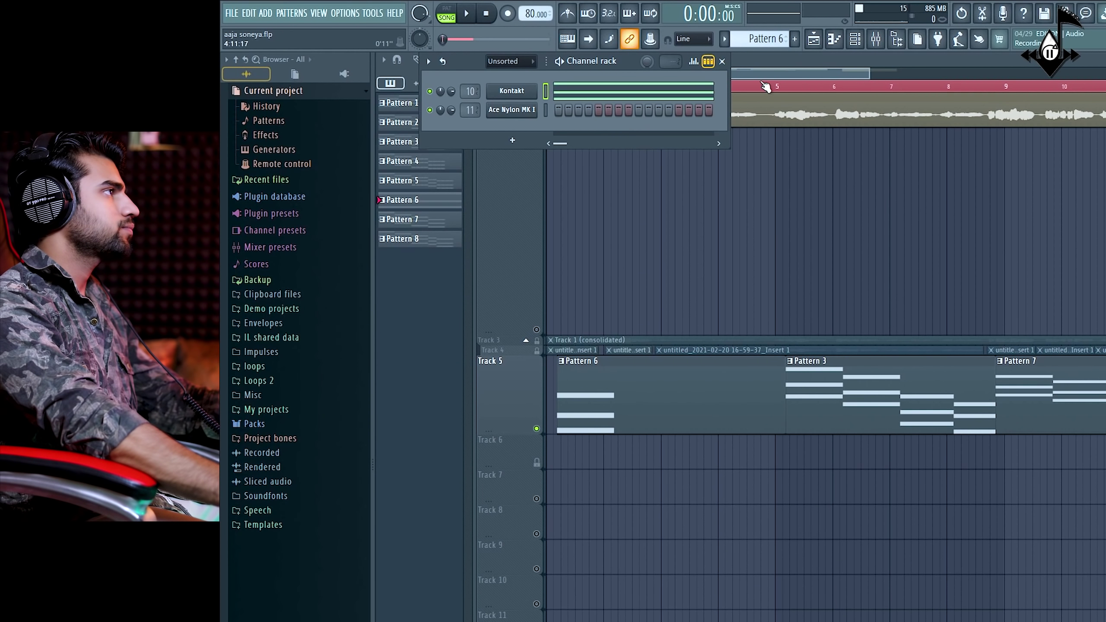
# Step: Play the playlist from the start to hear the Pattern 6 chord against the Track 1 vocal
pyautogui.press('F6')
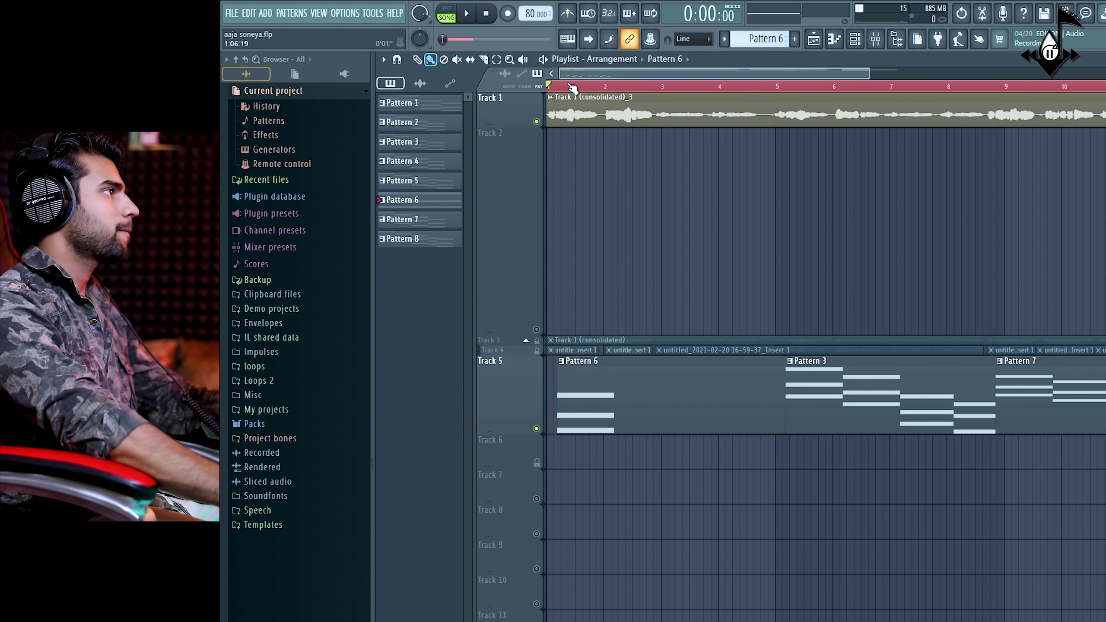
pyautogui.scroll(5, 568, 89)
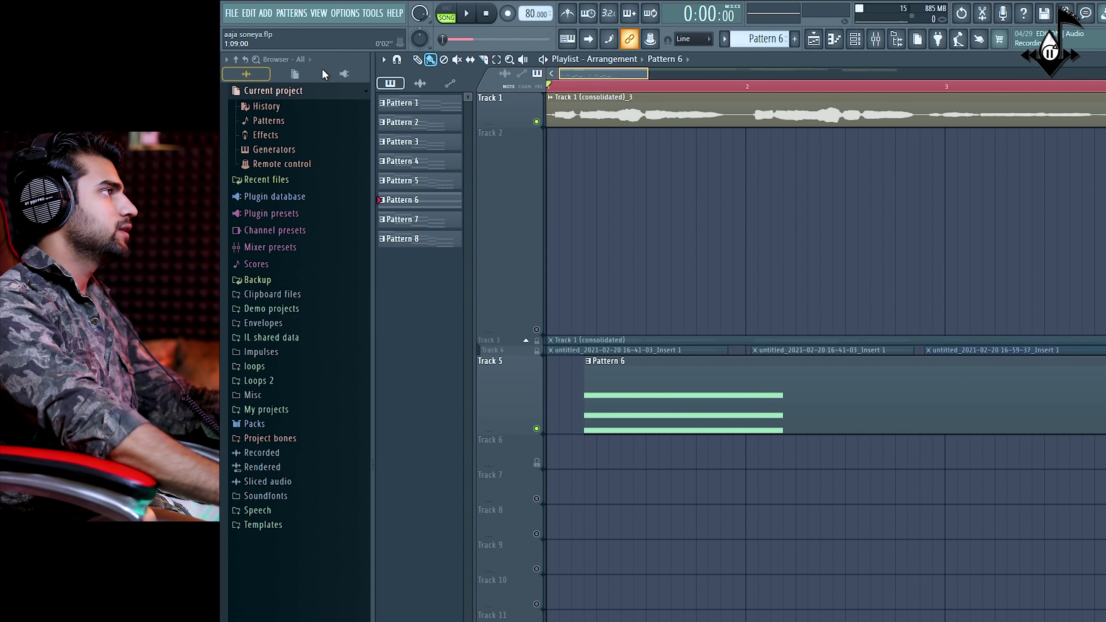
pyautogui.press('space')
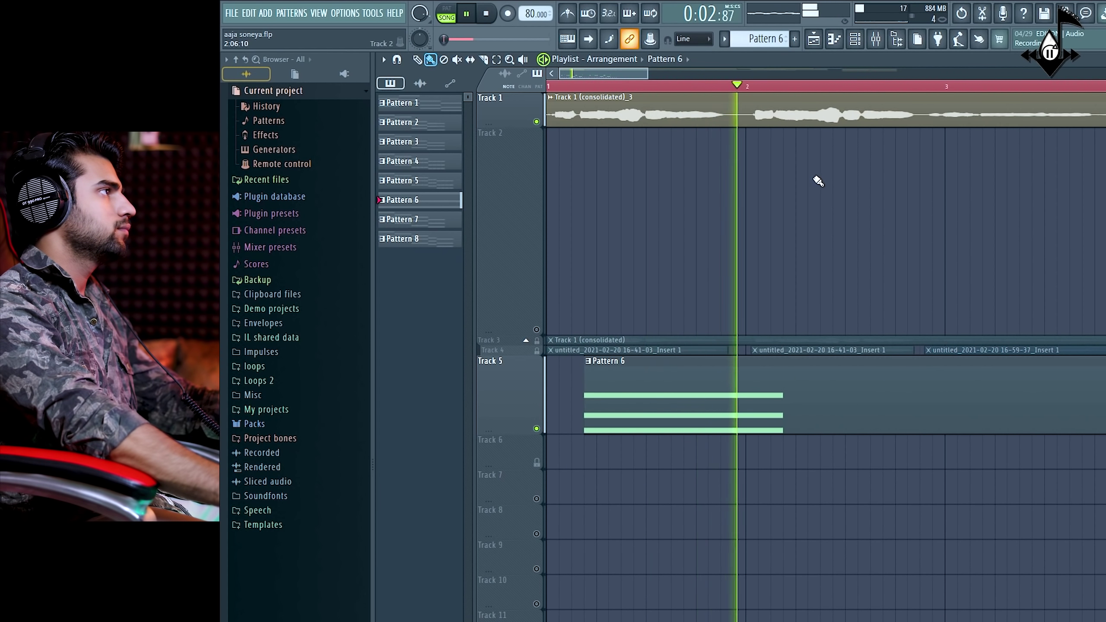
pyautogui.press('space')
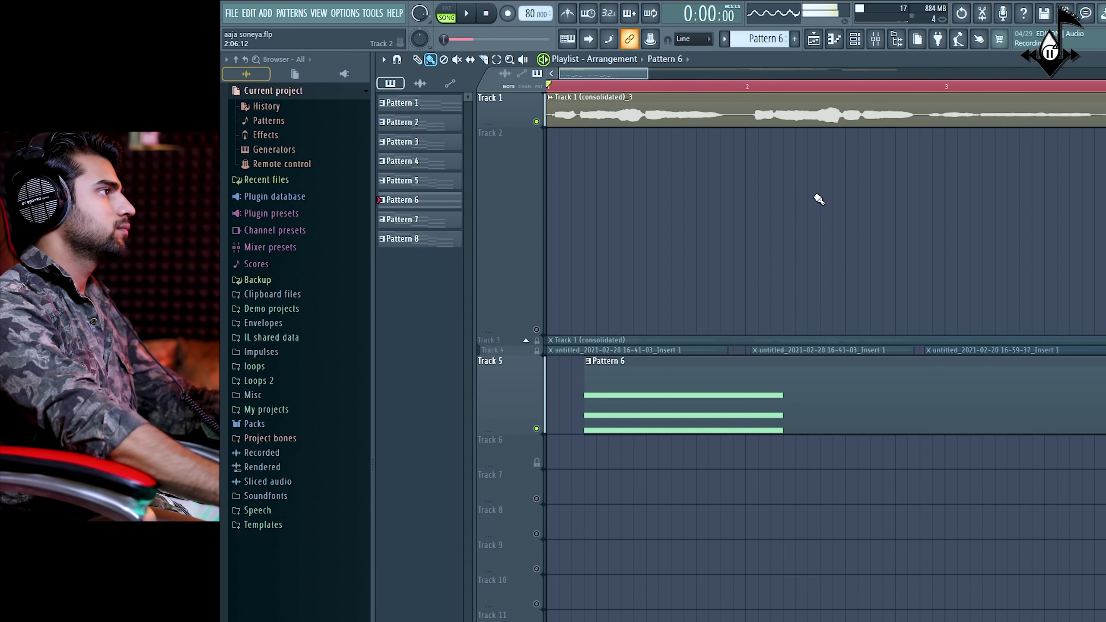
# Step: Reset the Insert 10 mixer fader to its default level
pyautogui.click(880, 48)
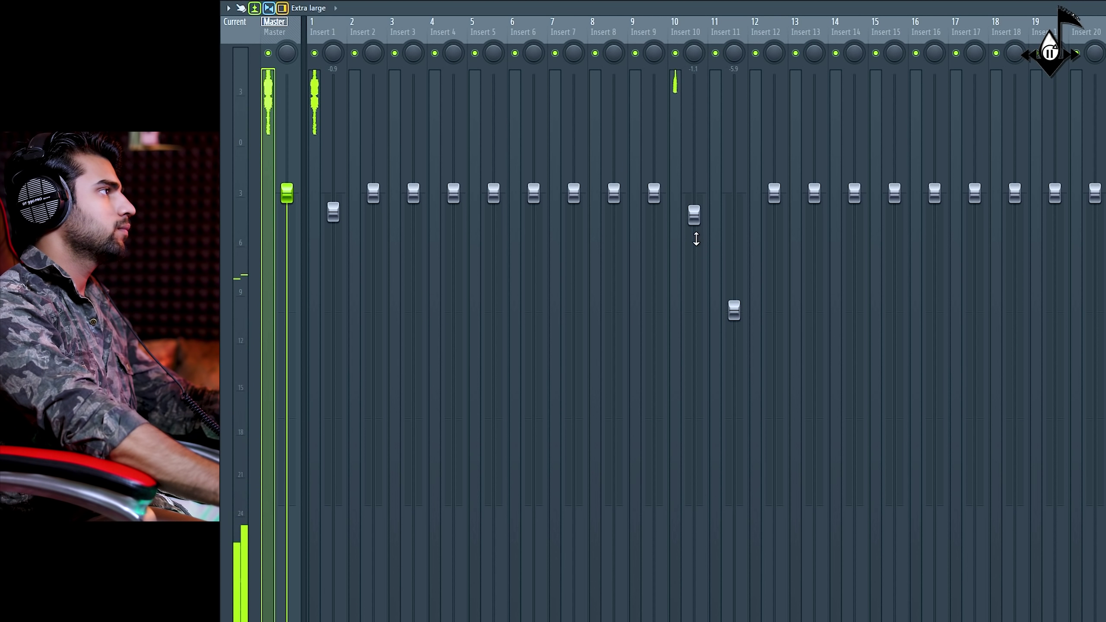
pyautogui.moveTo(694, 215); pyautogui.dragTo(694, 193)
pyautogui.rightClick(694, 193)
pyautogui.click(710, 200)
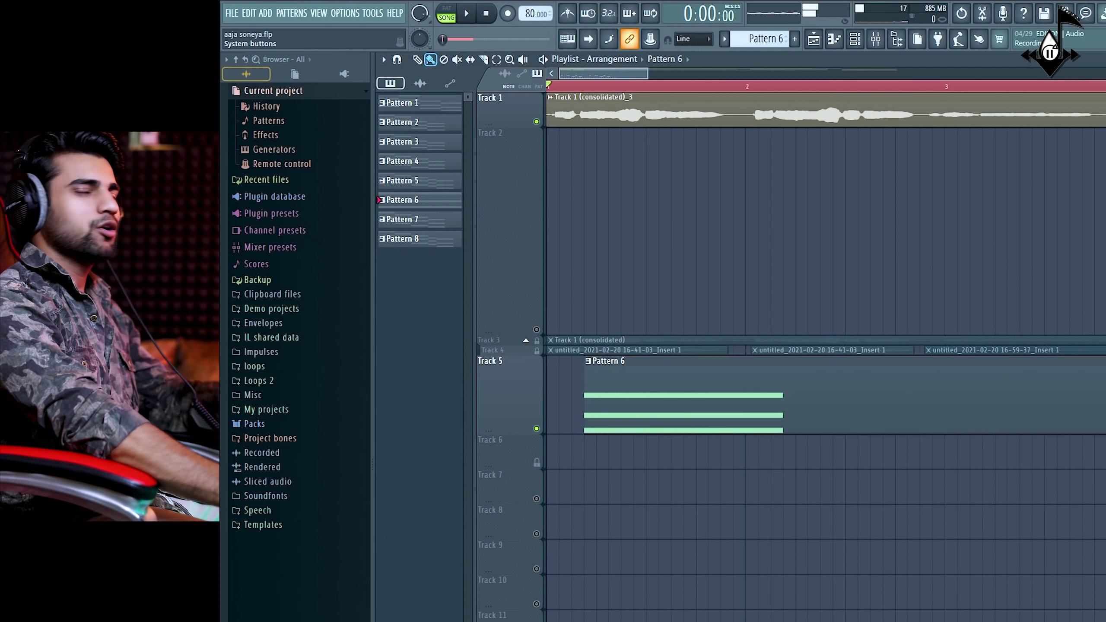
# Step: Reopen the Pattern 6 piano roll and transpose the whole bar 1 chord up to D4, F4 and A4
pyautogui.doubleClick(640, 419)
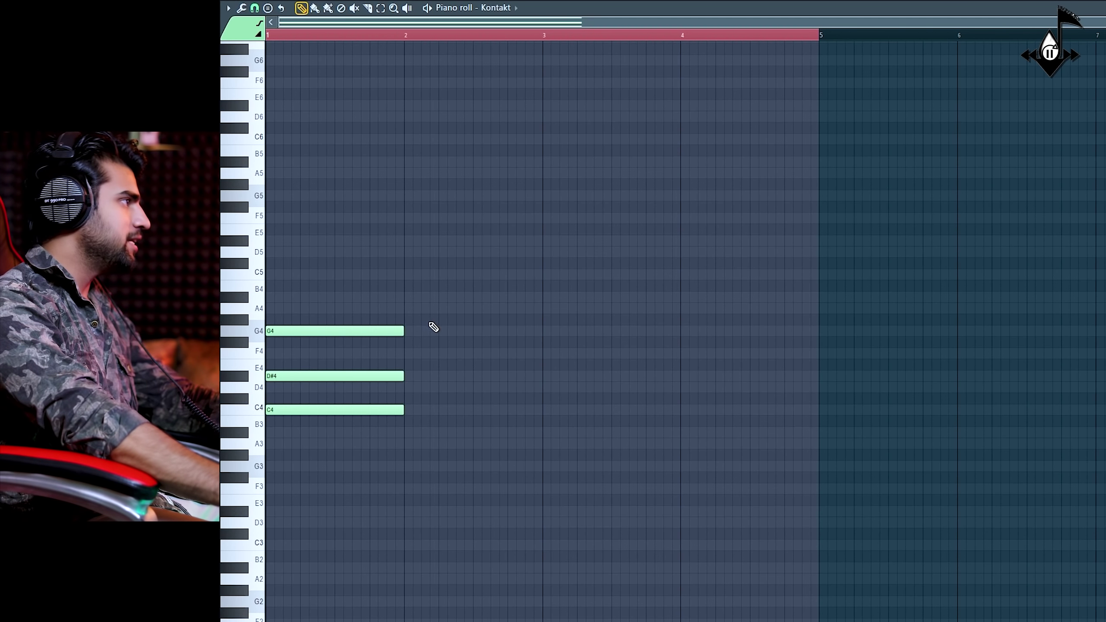
pyautogui.moveTo(434, 303); pyautogui.dragTo(281, 385)
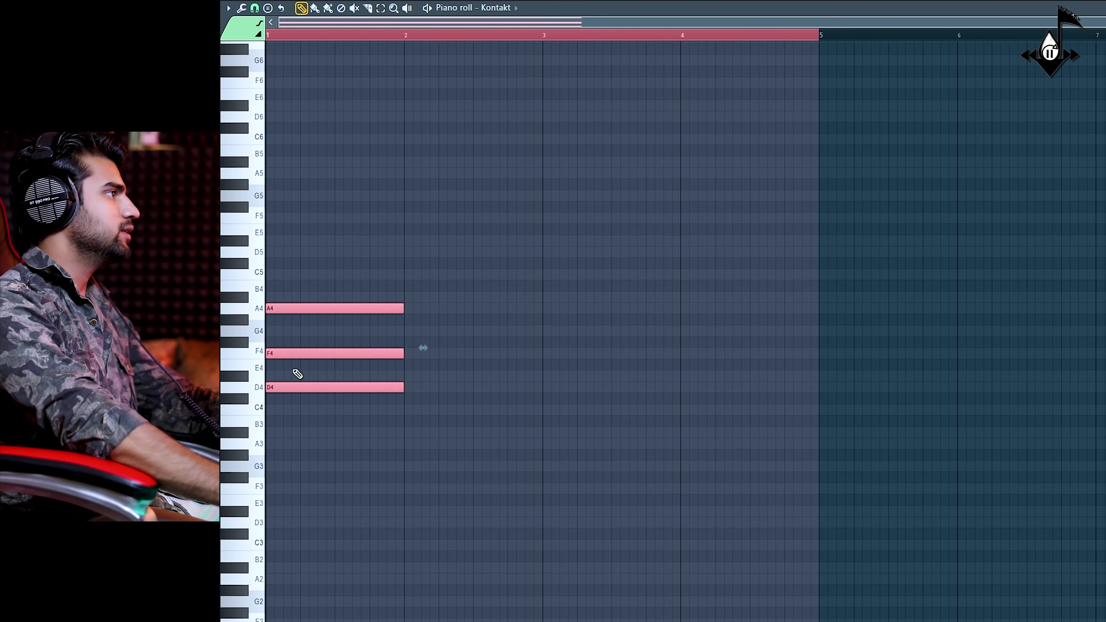
pyautogui.click(297, 373)
pyautogui.moveTo(376, 354); pyautogui.dragTo(631, 354)
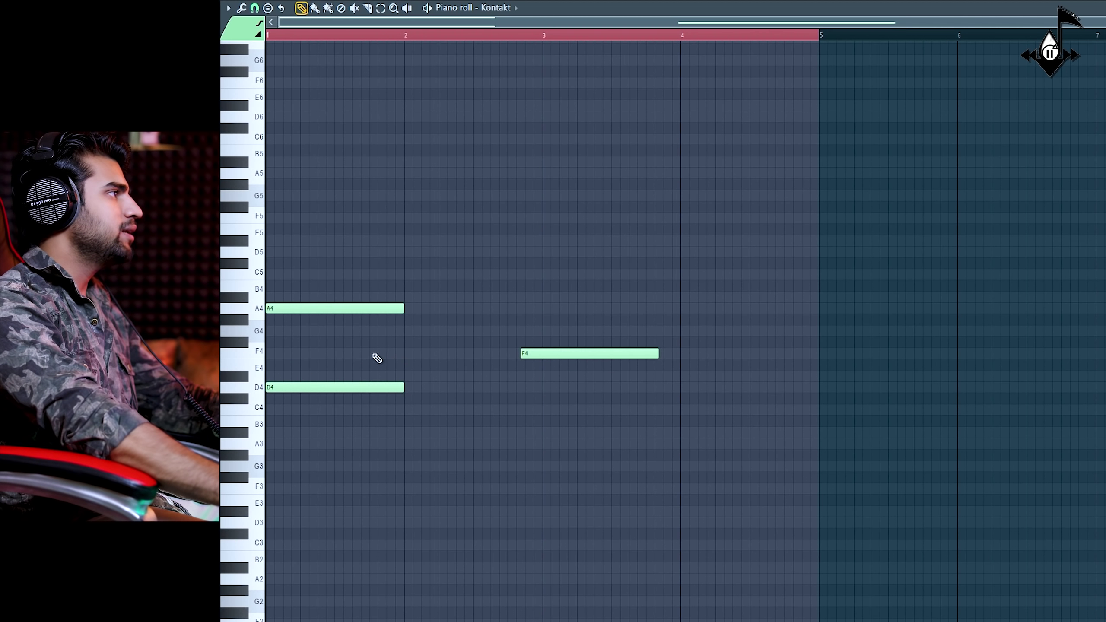
pyautogui.moveTo(548, 357); pyautogui.dragTo(336, 351)
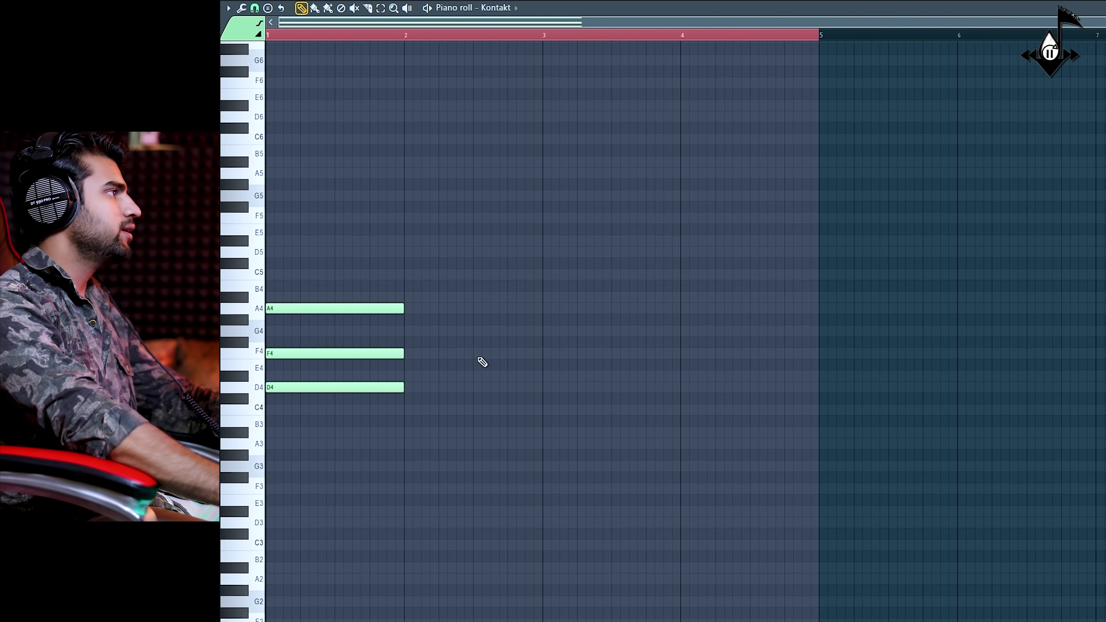
# Step: Play the playlist from the start to hear the D4, F4 and A4 chord against the vocal
pyautogui.press('F7')
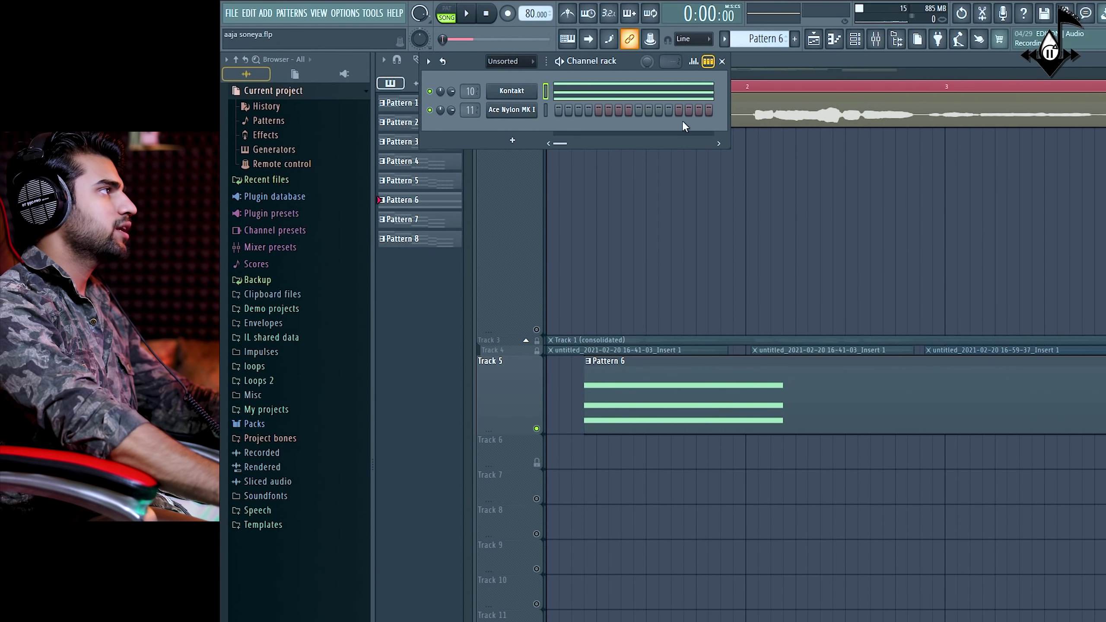
pyautogui.press('F6')
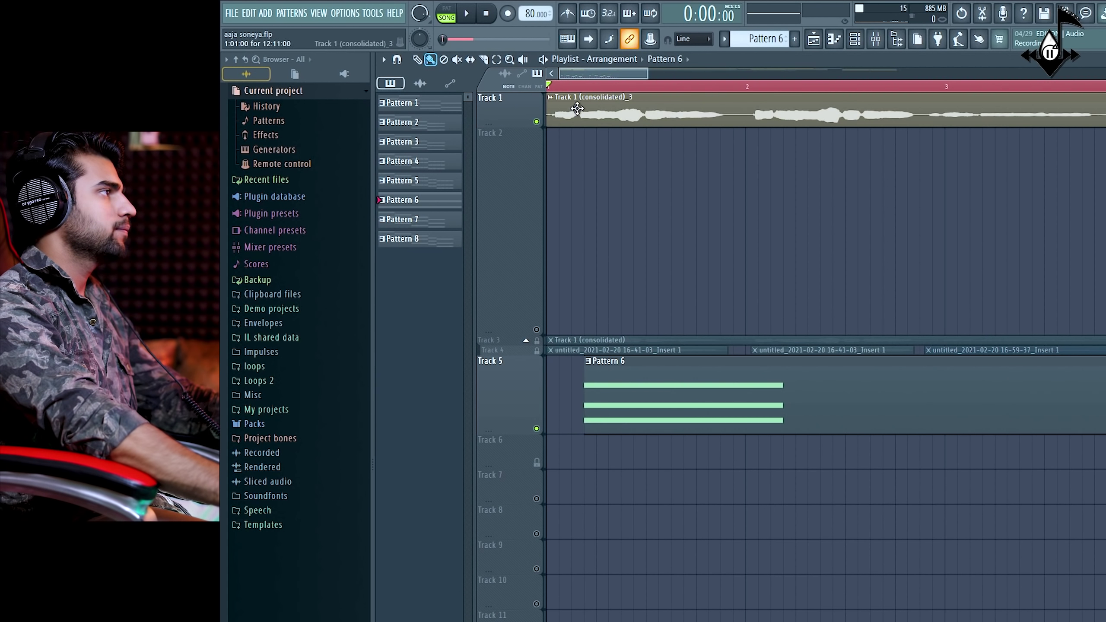
pyautogui.press('space')
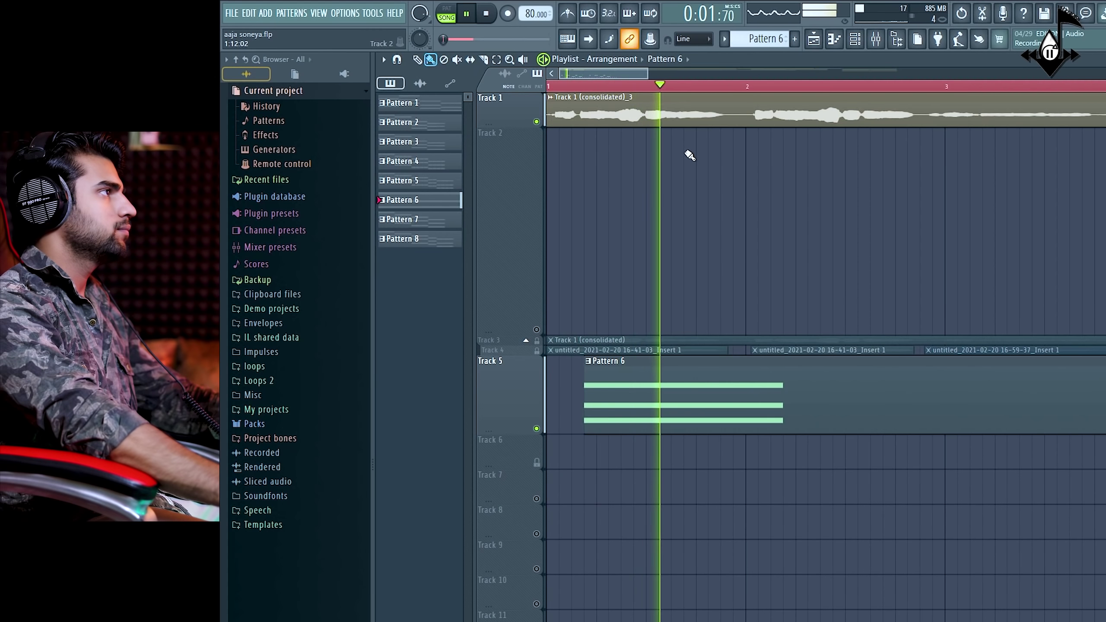
pyautogui.press('space')
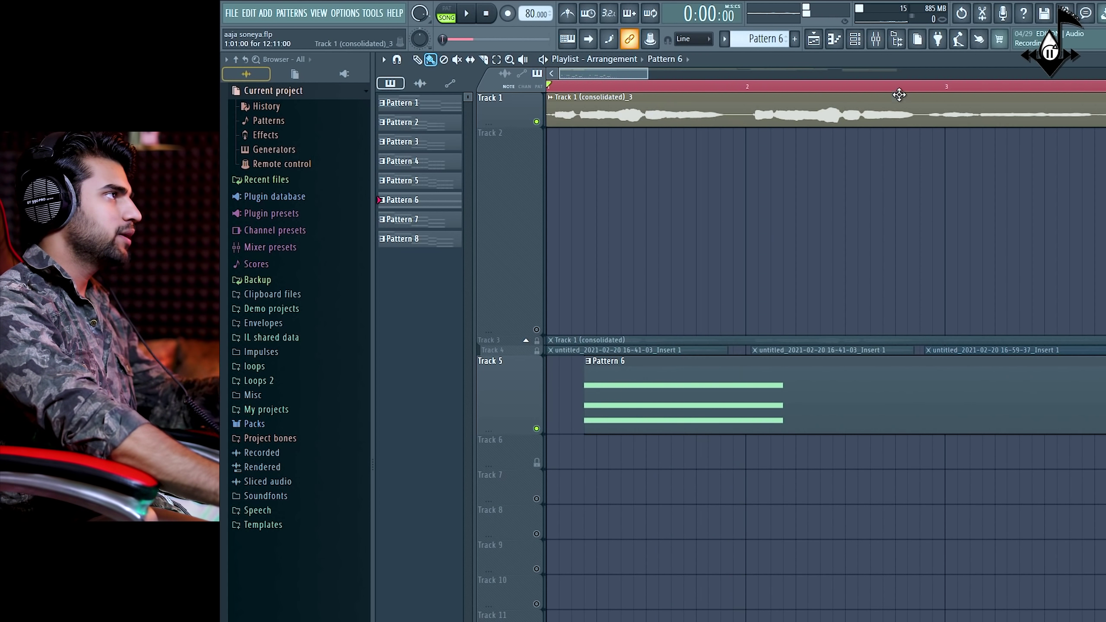
# Step: Play the vocal from the middle of bar 1 in Newtone and audition a note near the end of its opening phrase
pyautogui.click(876, 39)
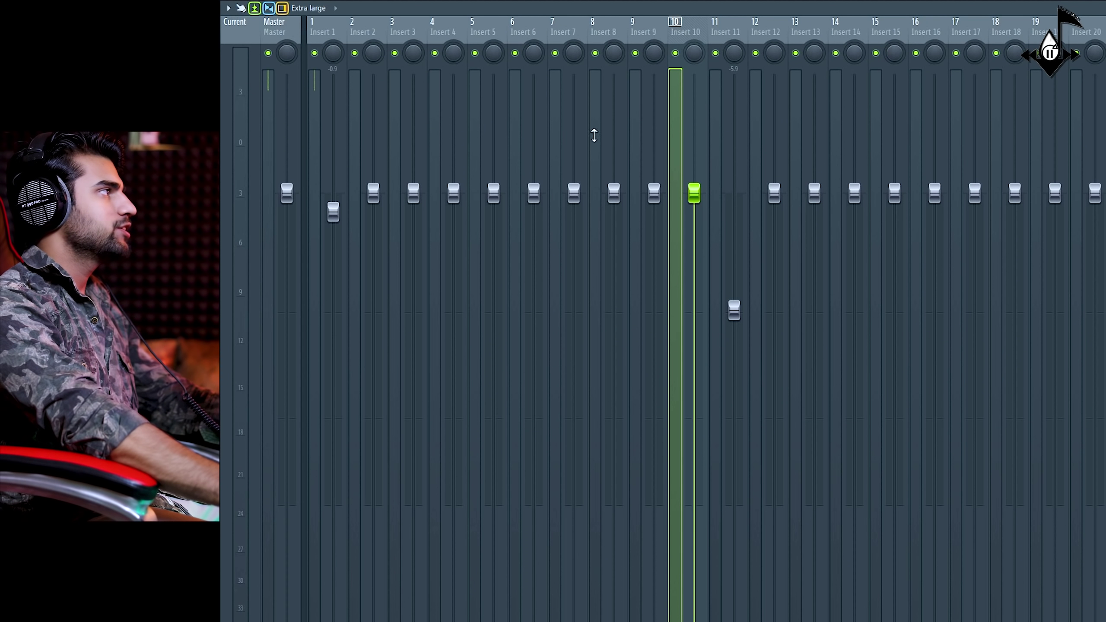
pyautogui.click(288, 95)
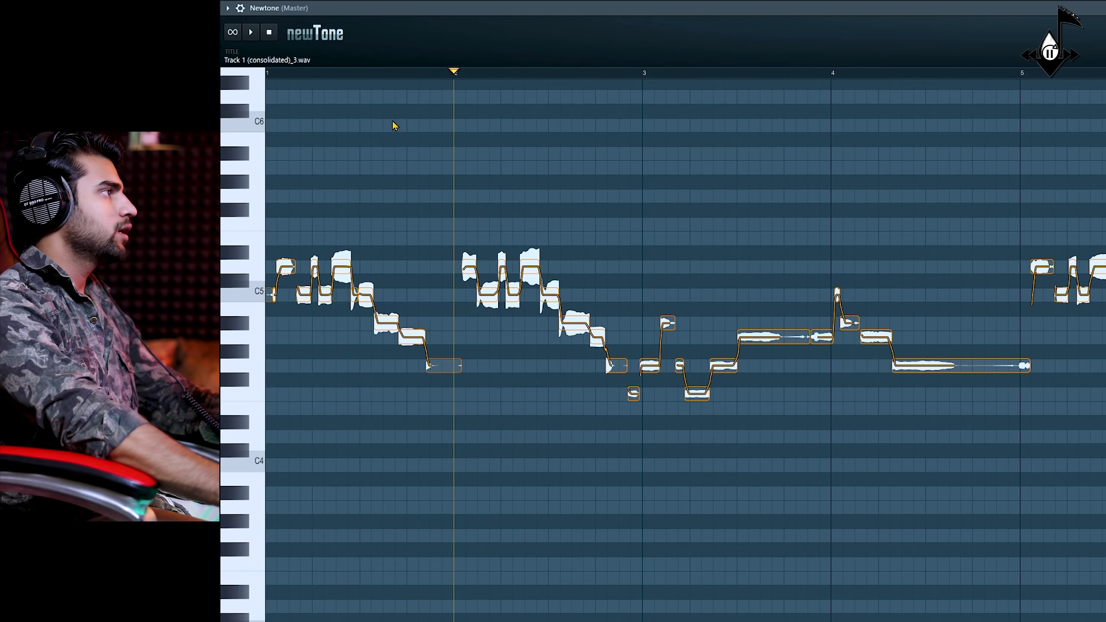
pyautogui.click(344, 78)
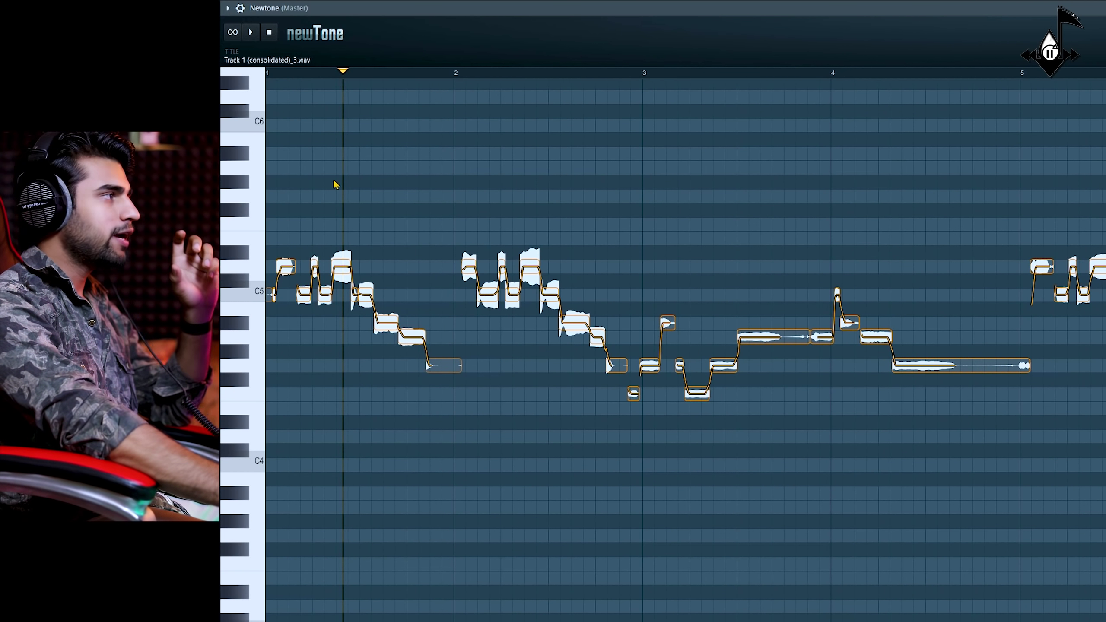
pyautogui.press('space')
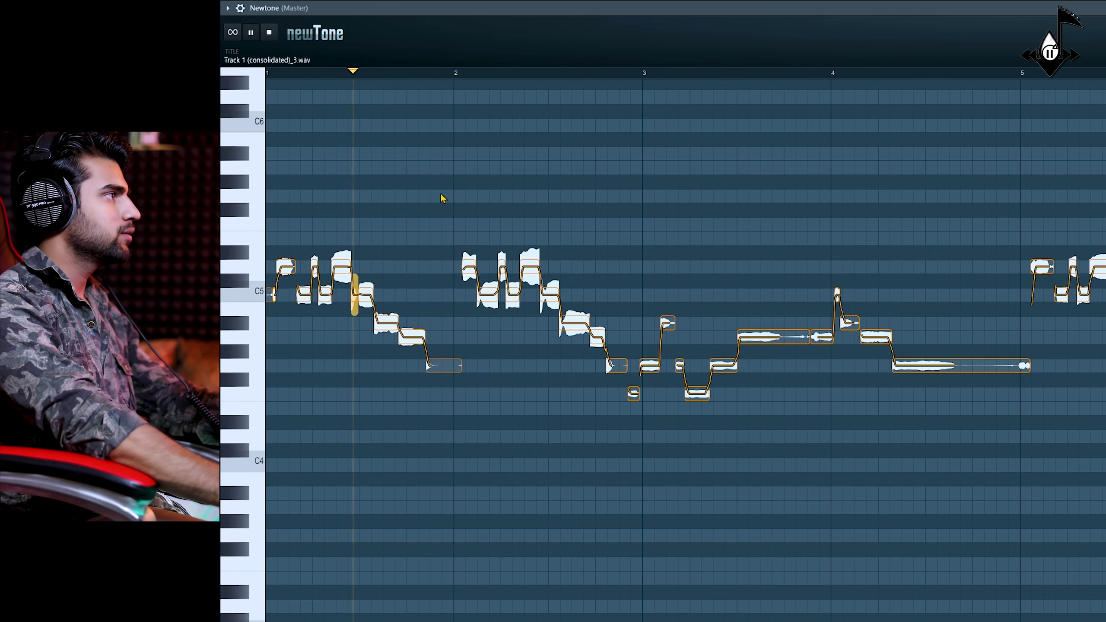
pyautogui.press('space')
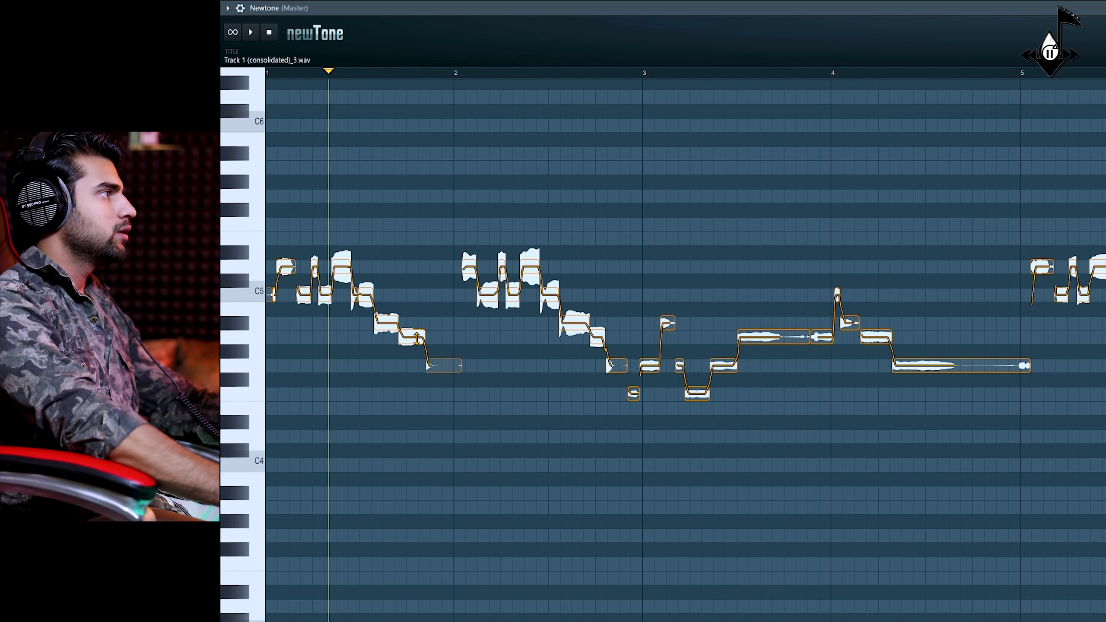
pyautogui.moveTo(417, 337); pyautogui.dragTo(421, 335)
pyautogui.press('F9')
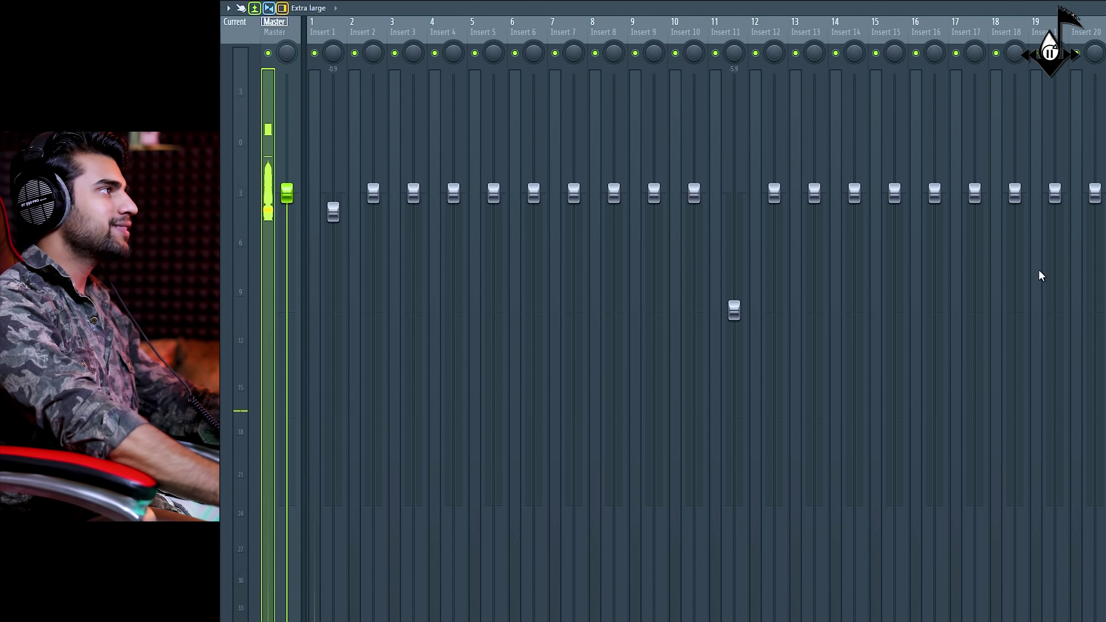
pyautogui.press('F9')
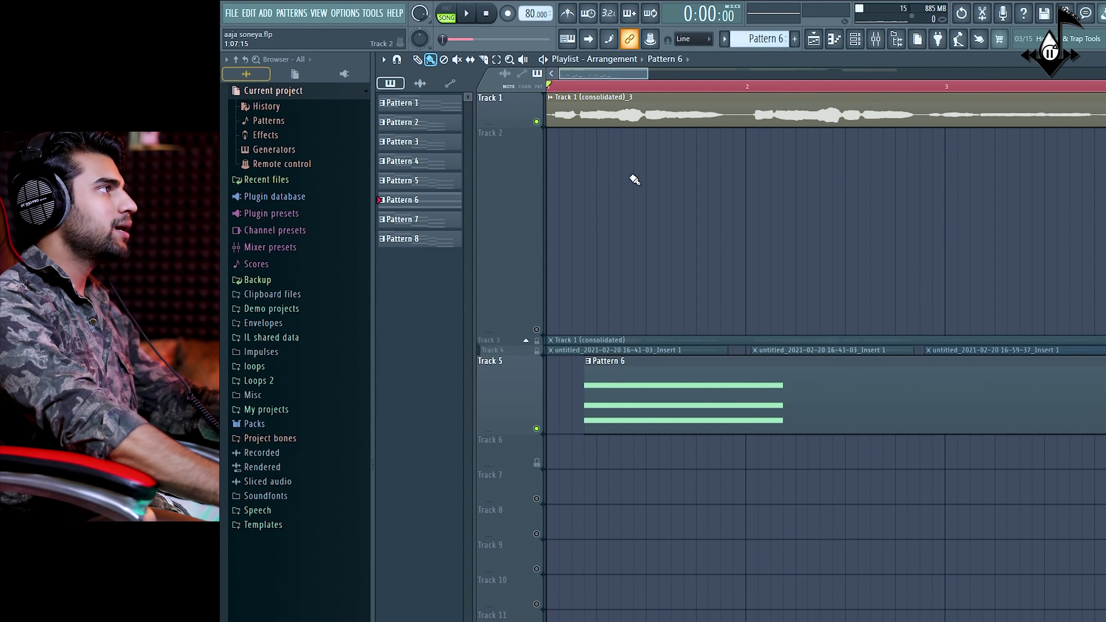
# Step: Reopen the Kontakt piano roll and transpose the whole bar 1 chord down to A3, C4 and E4
pyautogui.click(847, 50)
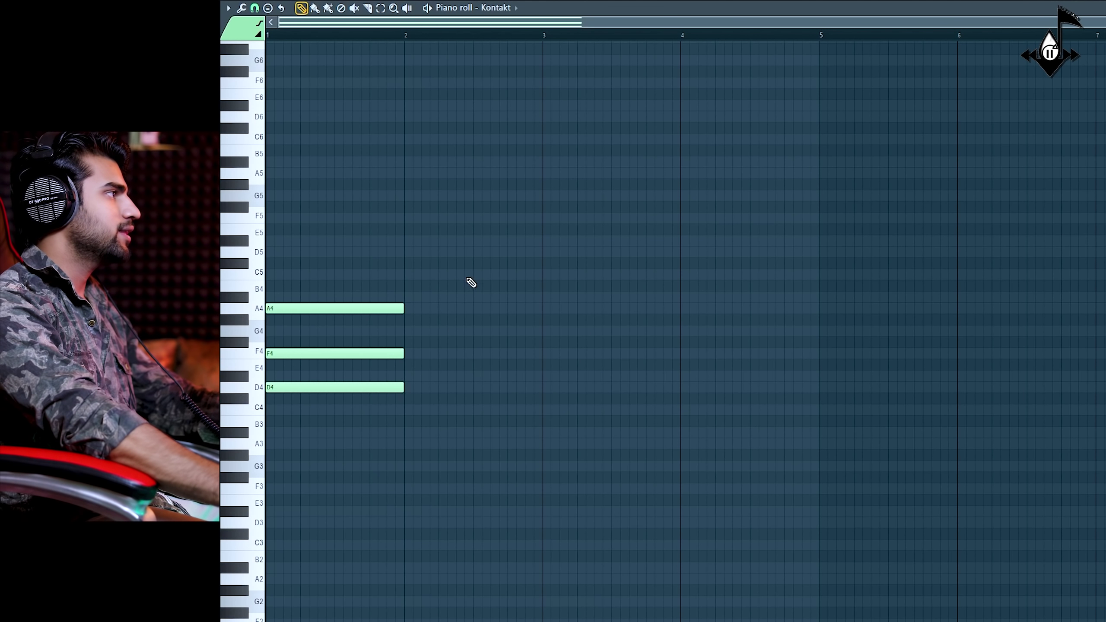
pyautogui.moveTo(477, 269); pyautogui.dragTo(307, 449)
pyautogui.click(362, 378)
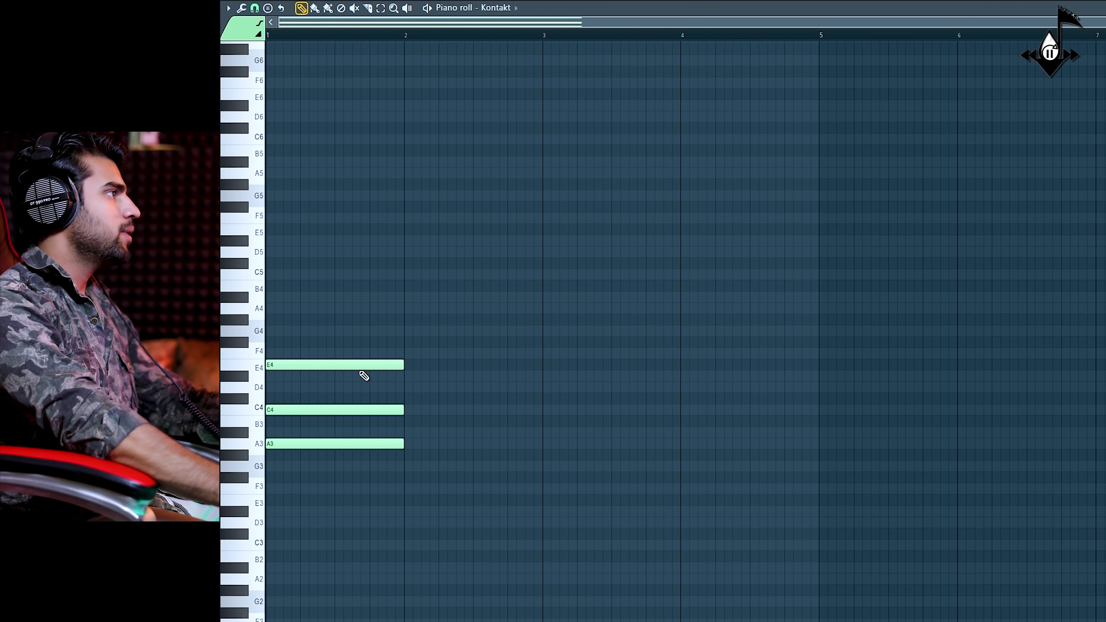
# Step: Move the E4 note out of the chord and back to the start of bar 1, undoing and redoing the last move
pyautogui.moveTo(293, 447); pyautogui.dragTo(283, 413)
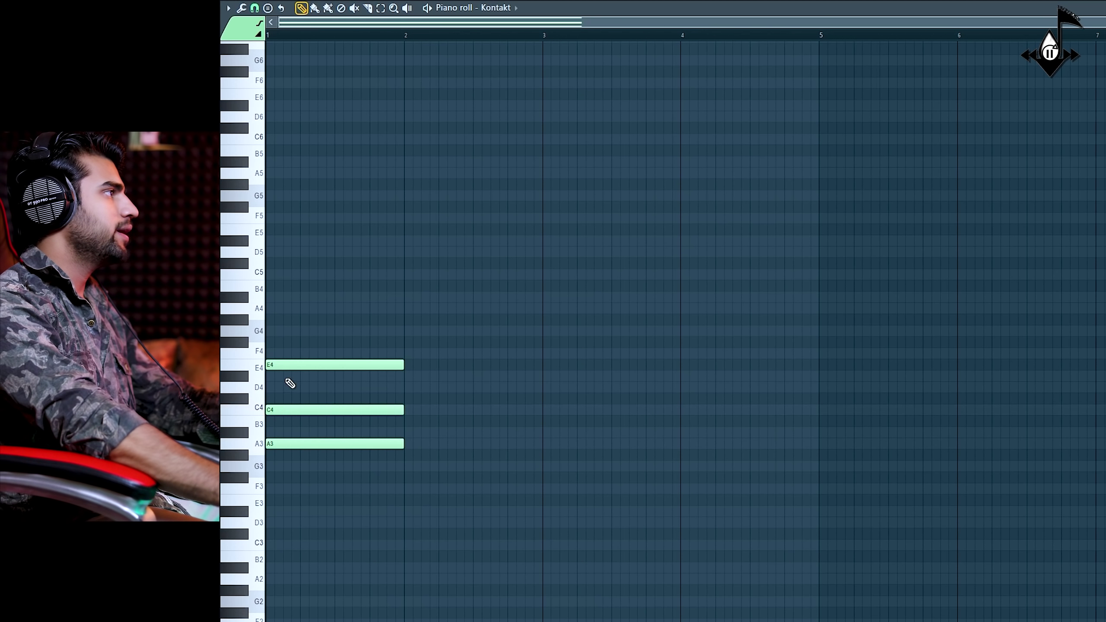
pyautogui.moveTo(284, 365); pyautogui.dragTo(373, 366)
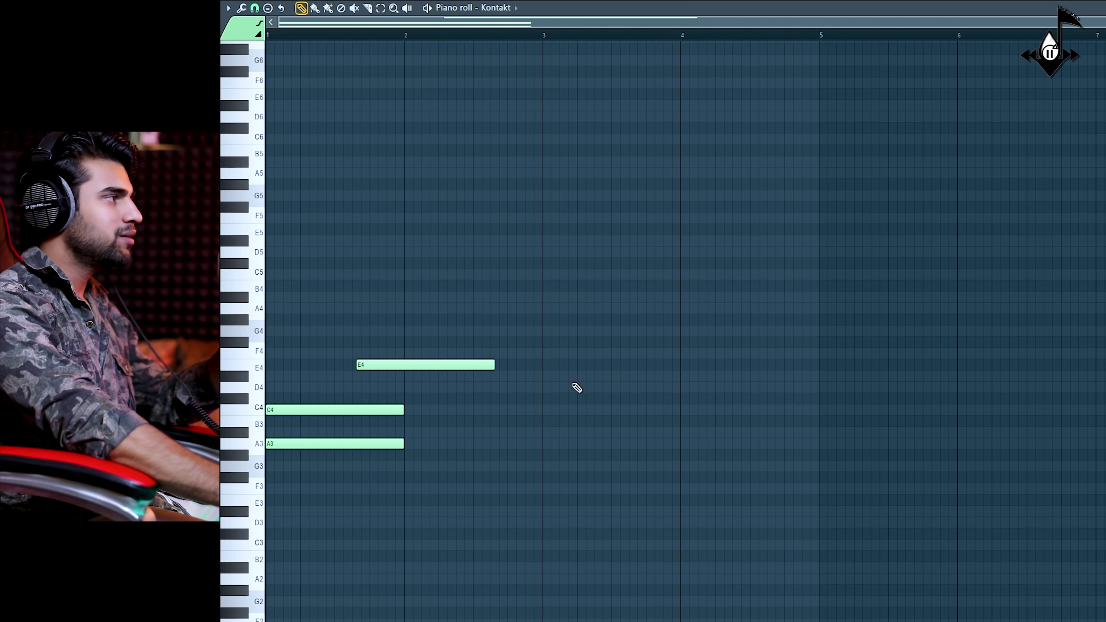
pyautogui.moveTo(384, 367); pyautogui.dragTo(298, 366)
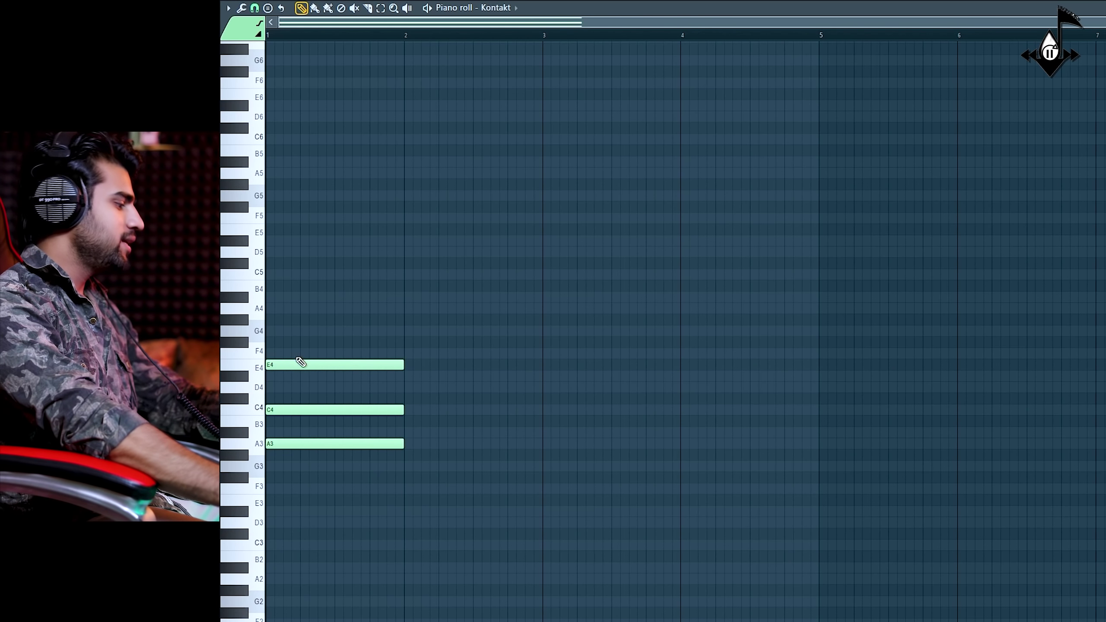
pyautogui.click(307, 333)
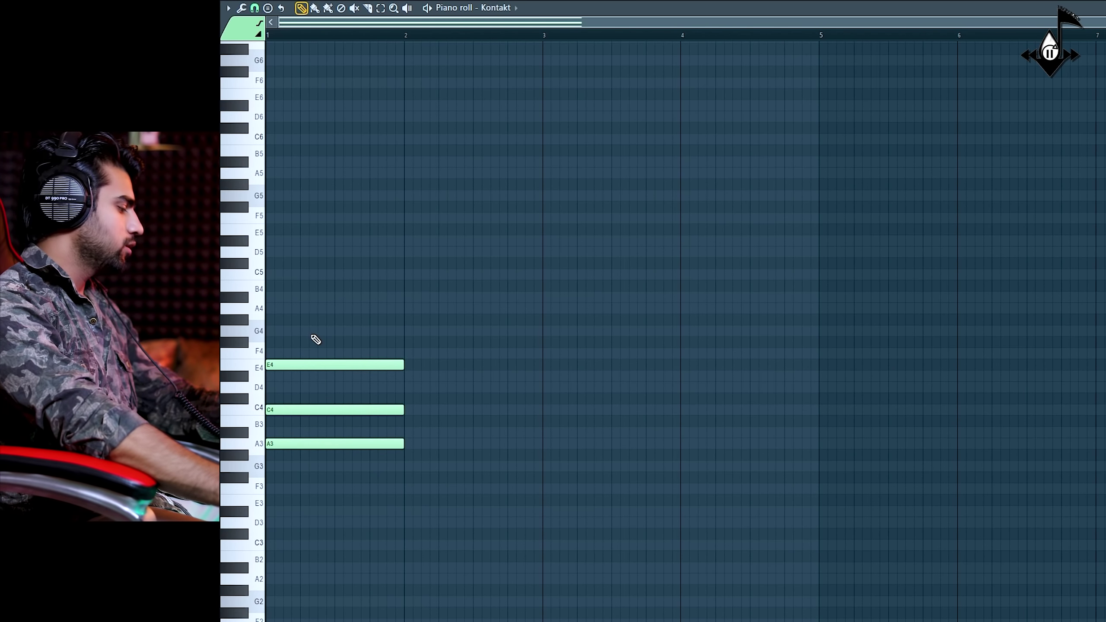
pyautogui.hotkey('ctrl', 'z')
pyautogui.hotkey('ctrl', 'z')
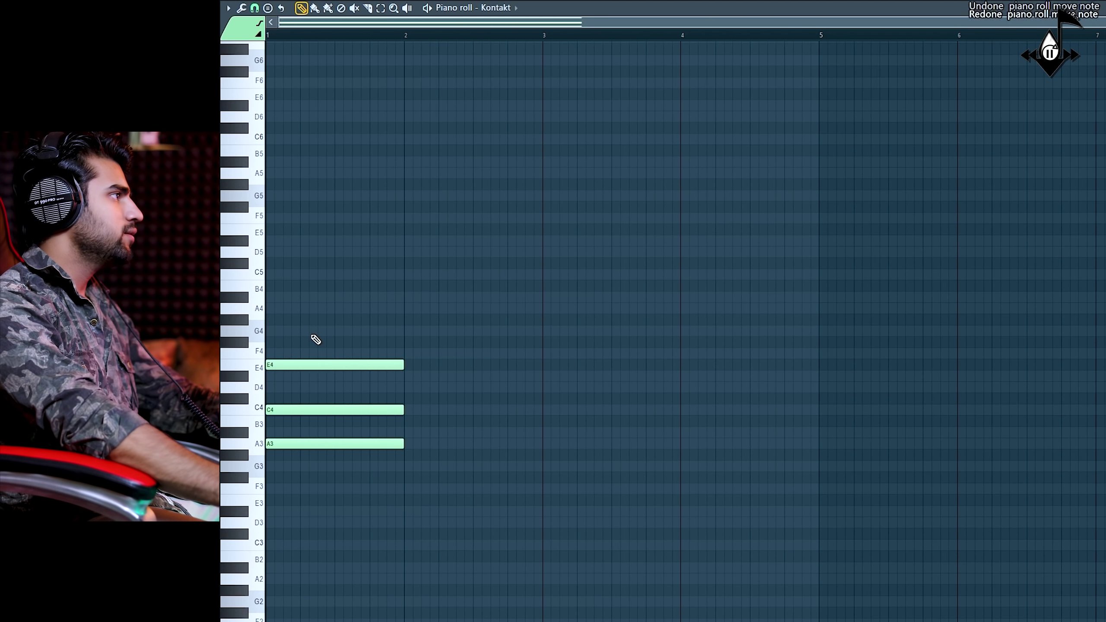
# Step: Transpose the whole bar 1 chord up to D#4, F#4 and A#4 and play it back
pyautogui.hotkey('ctrl', 'a')
pyautogui.moveTo(311, 440); pyautogui.dragTo(271, 377)
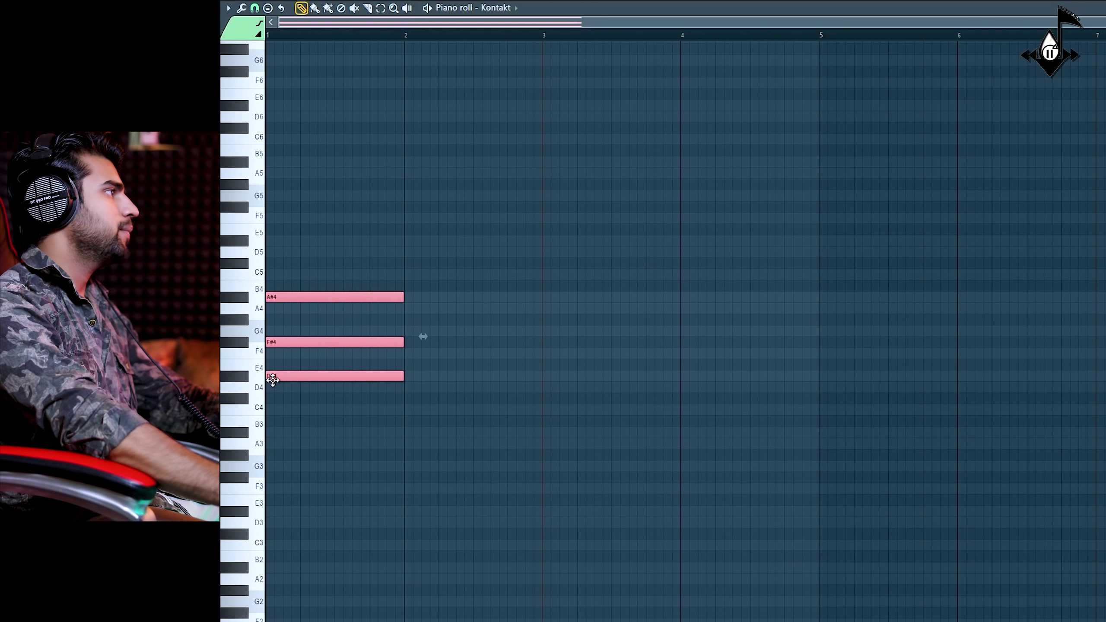
pyautogui.hotkey('ctrl', 'd')
pyautogui.press('space')
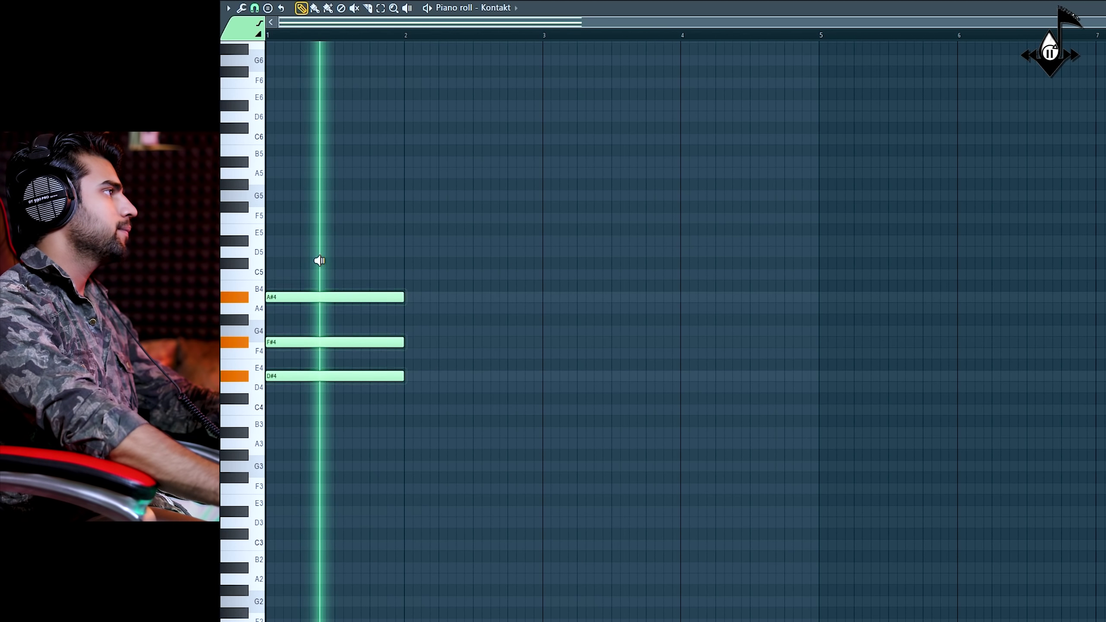
pyautogui.press('space')
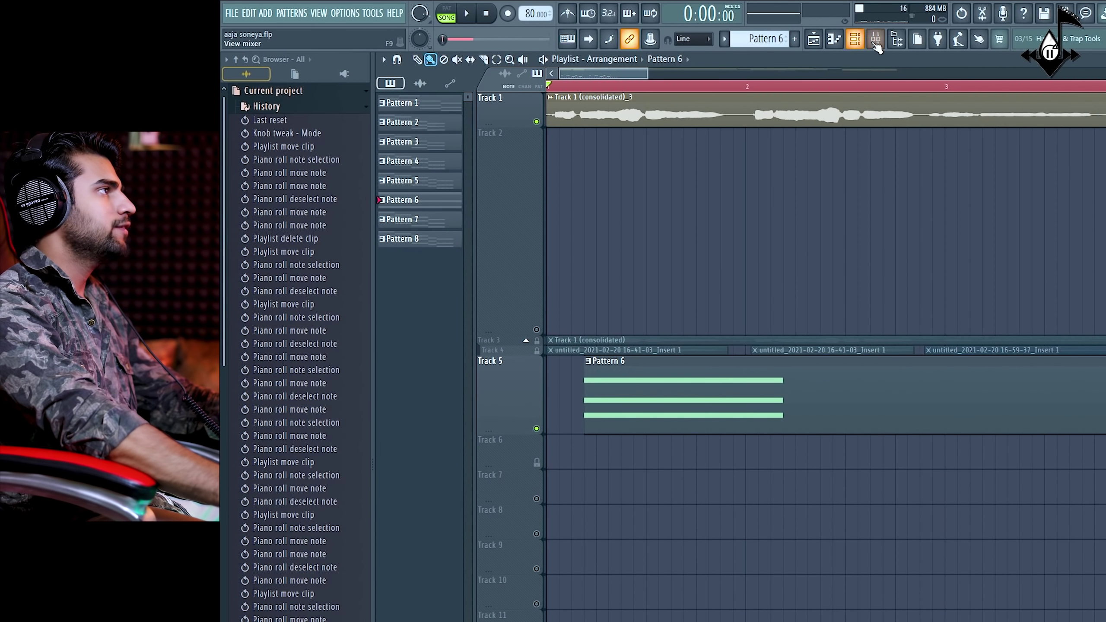
# Step: Reopen the vocal in Newtone and play it from the start of bar 1 through its second phrase
pyautogui.click(875, 40)
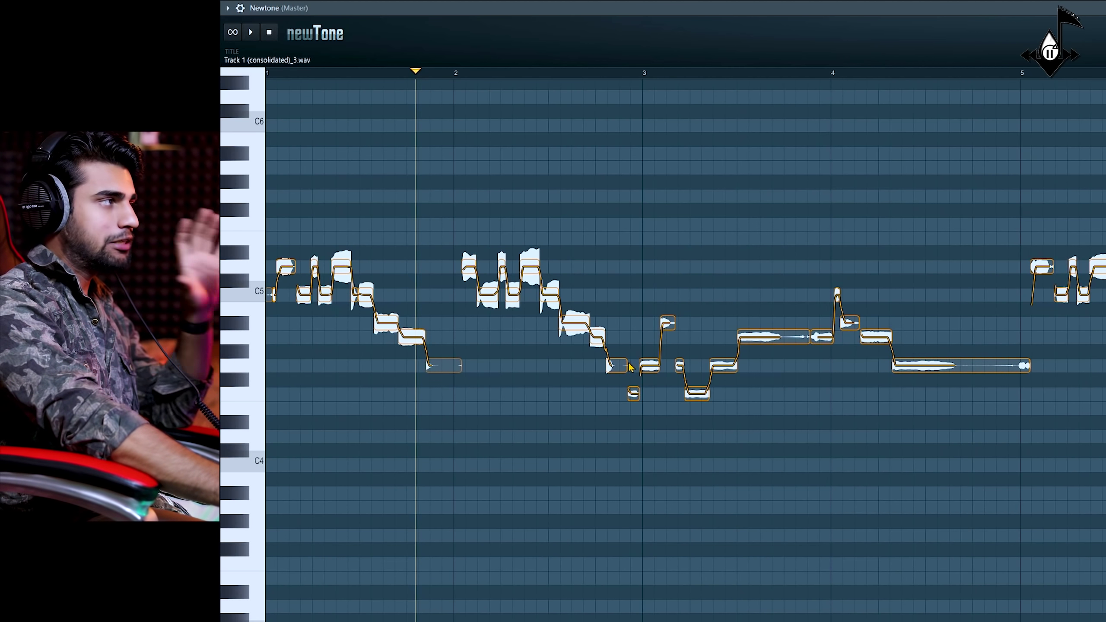
pyautogui.click(358, 72)
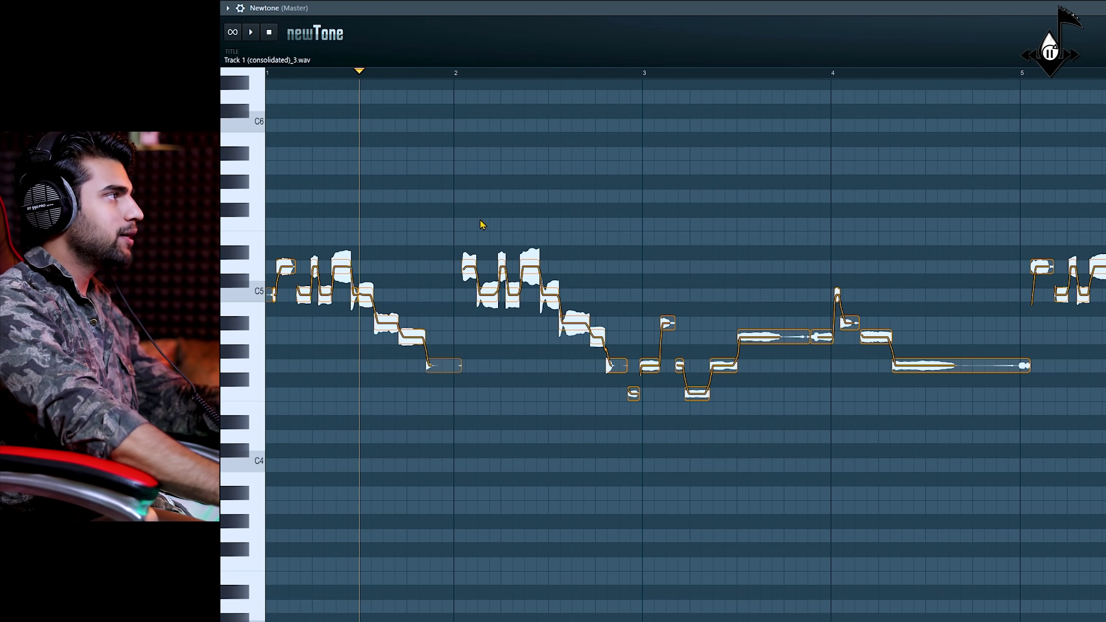
pyautogui.click(282, 73)
pyautogui.press('space')
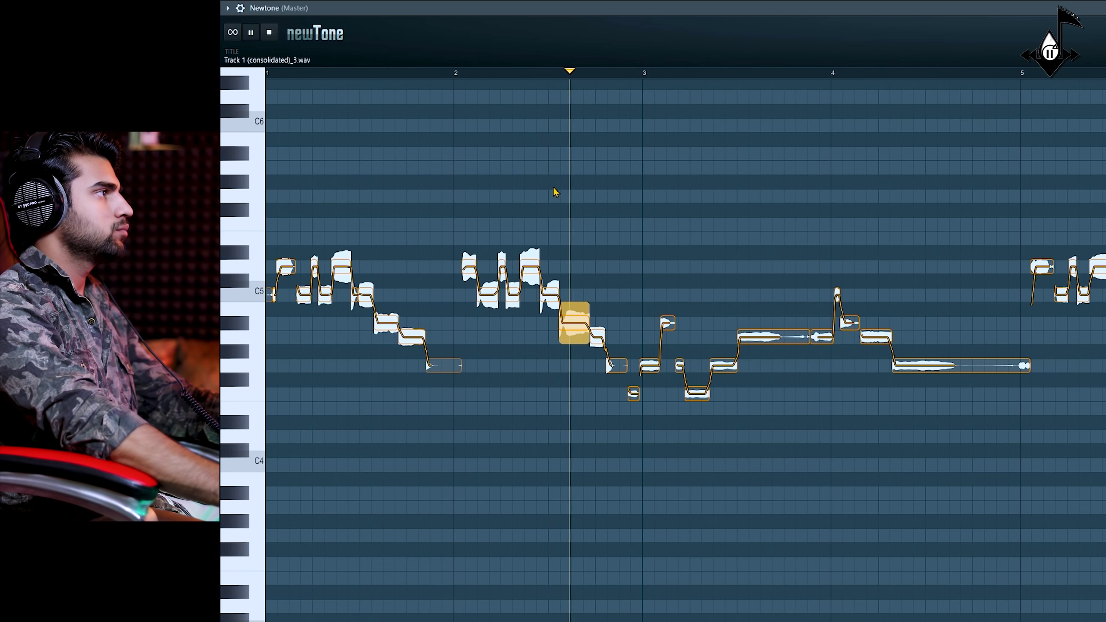
pyautogui.press('space')
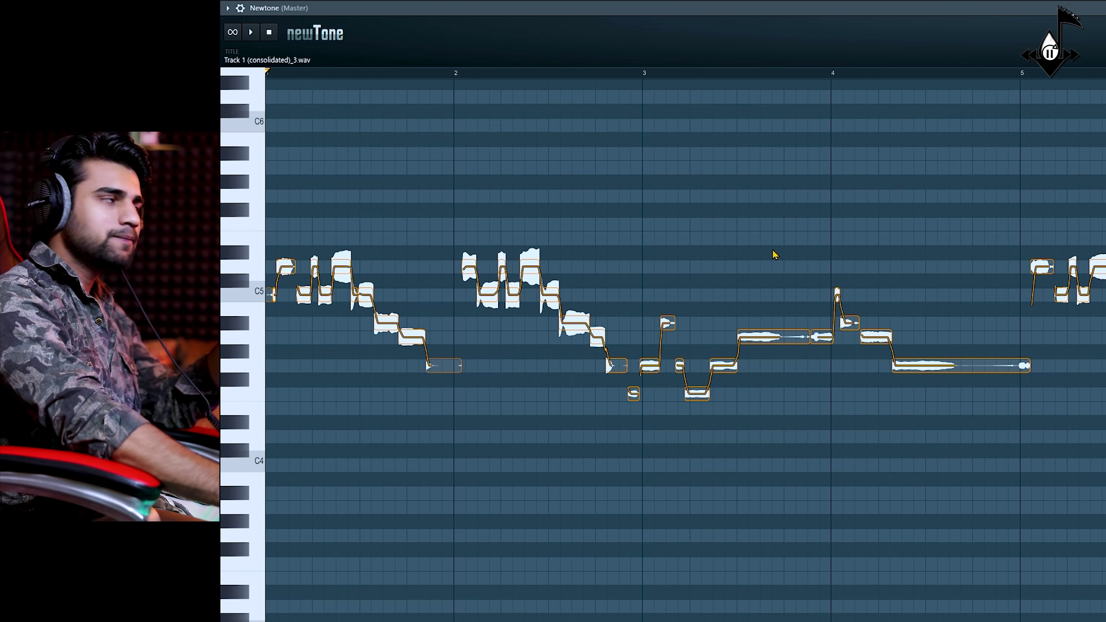
# Step: Audition the individual notes of the vocal's bar 2 phrase in Newtone, then return to the playlist
pyautogui.click(471, 213)
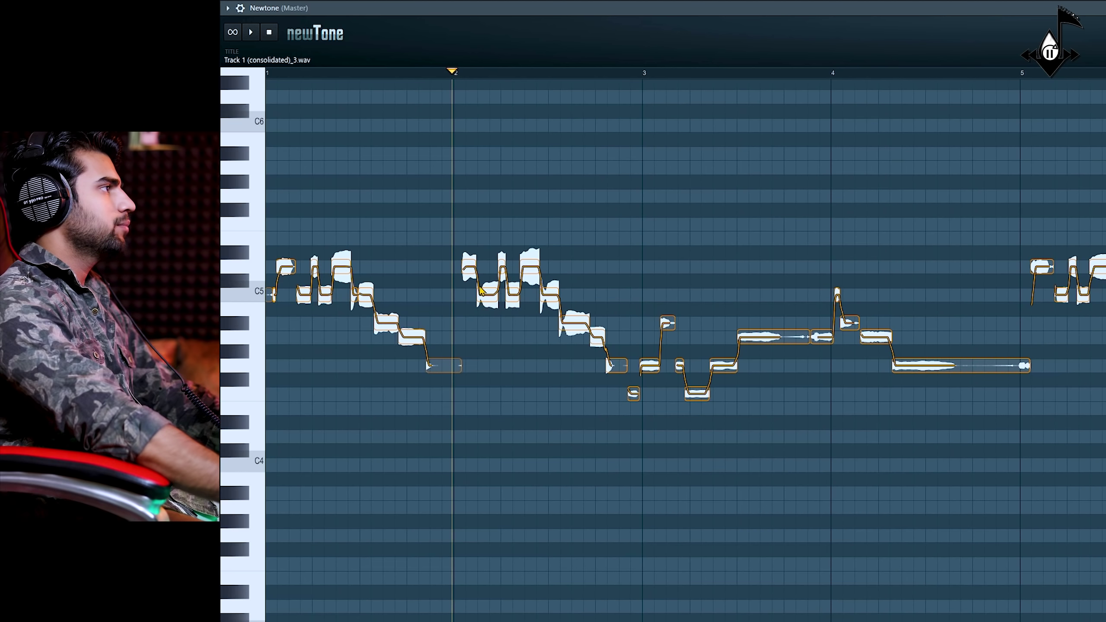
pyautogui.click(470, 270)
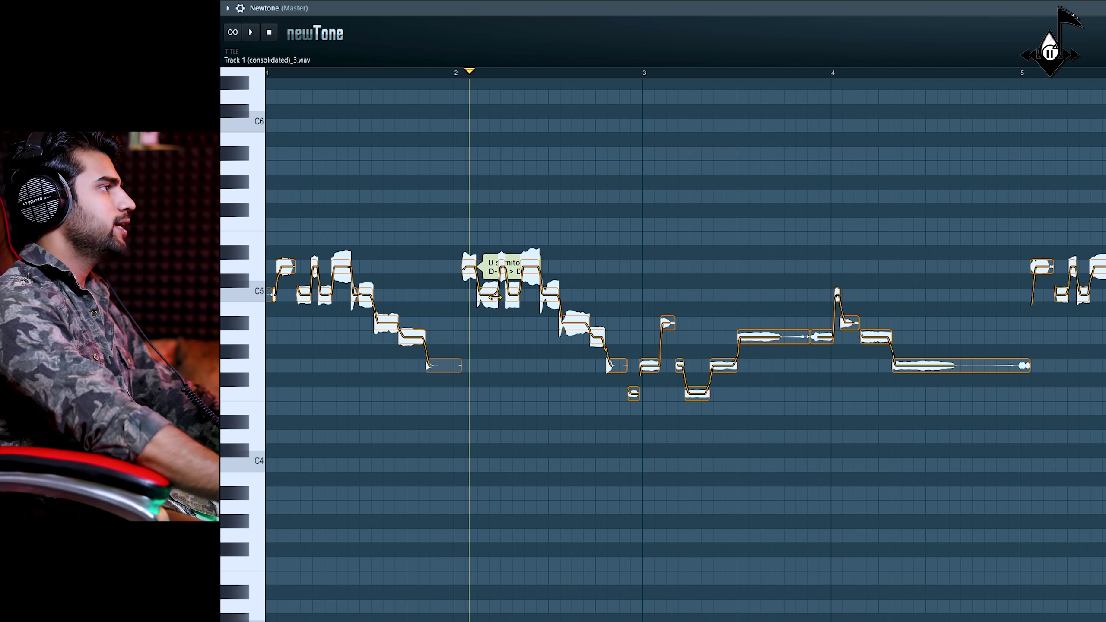
pyautogui.click(553, 293)
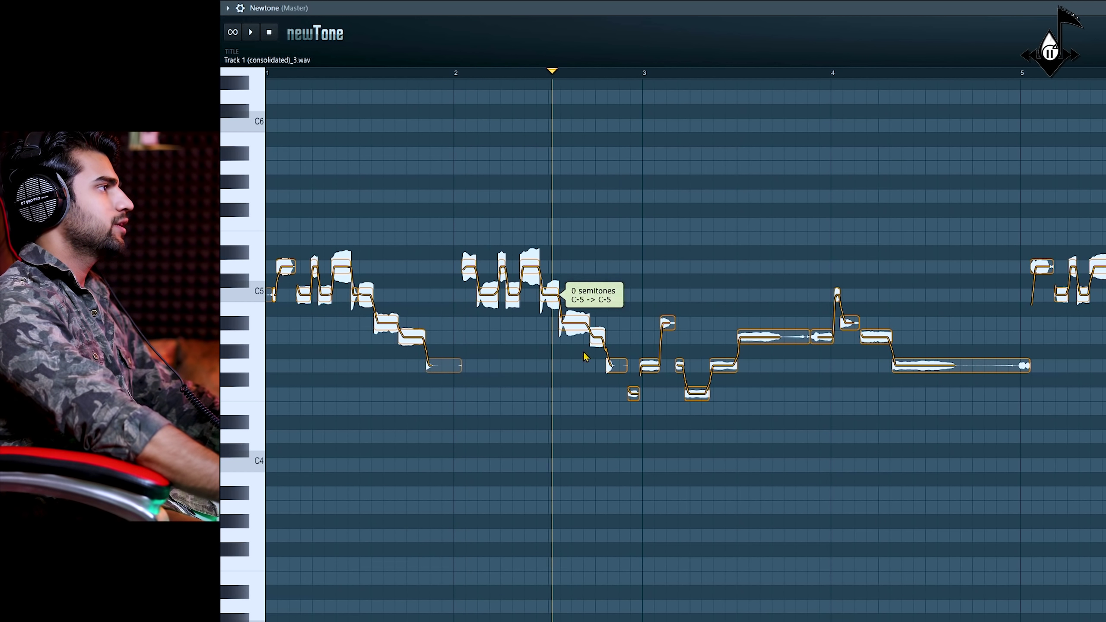
pyautogui.click(576, 323)
pyautogui.click(596, 334)
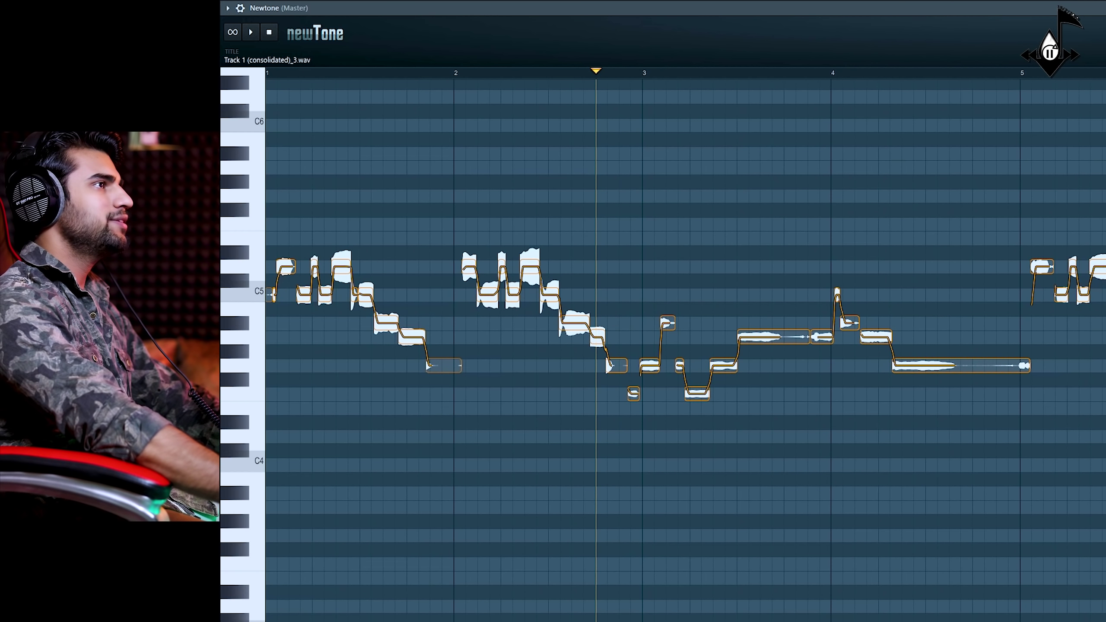
pyautogui.press('F9')
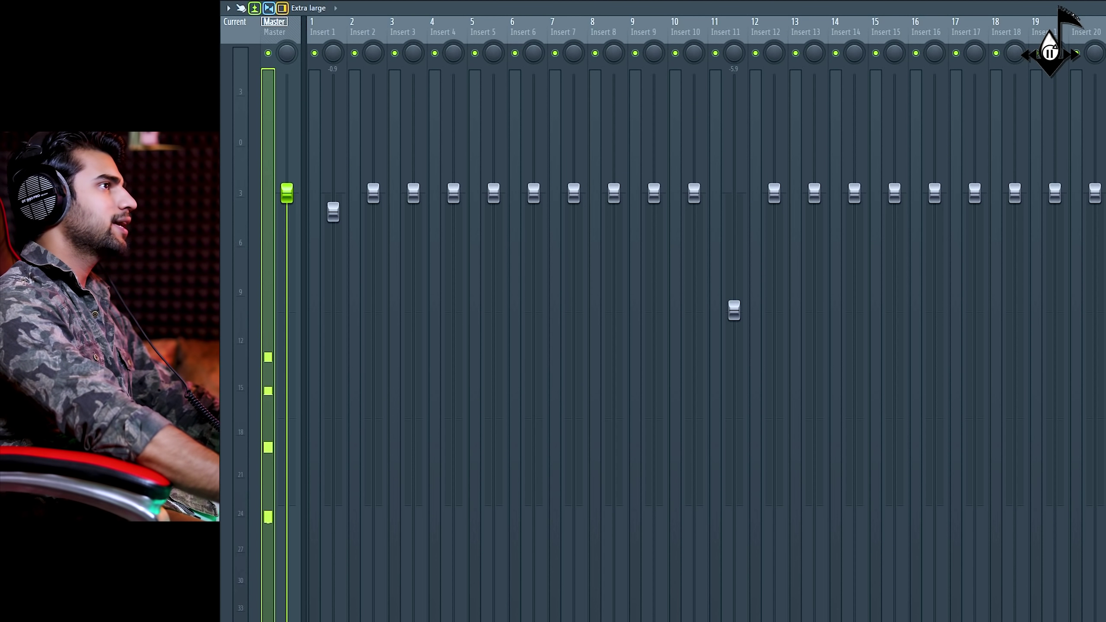
pyautogui.press('F9')
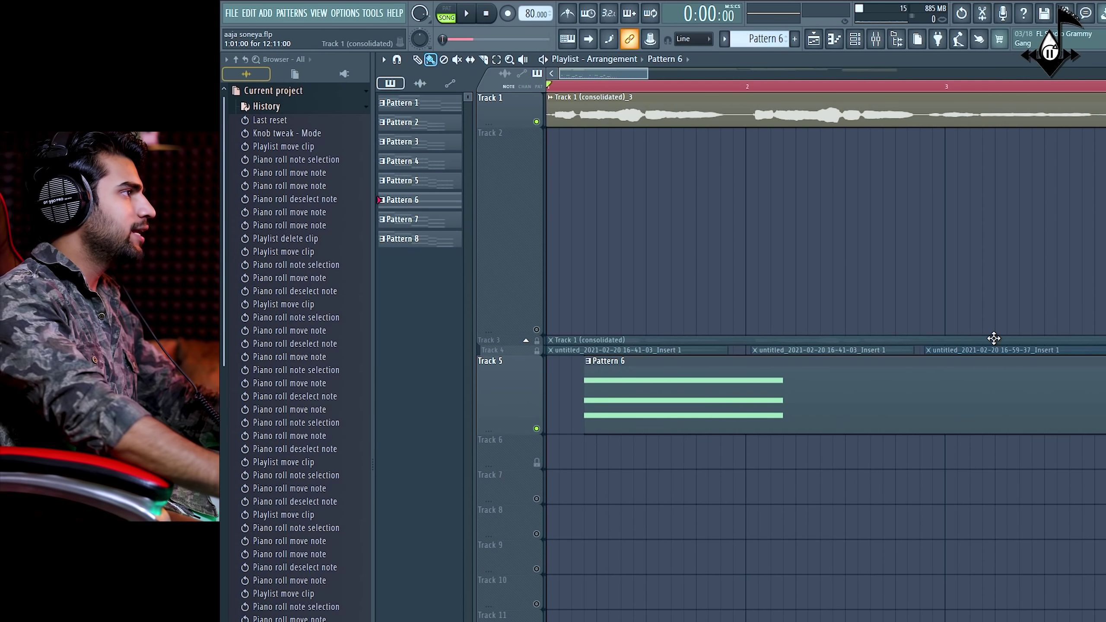
# Step: Open Pattern 6's Kontakt piano roll and transpose the whole bar 1 chord down to D4, F4 and A4
pyautogui.doubleClick(639, 412)
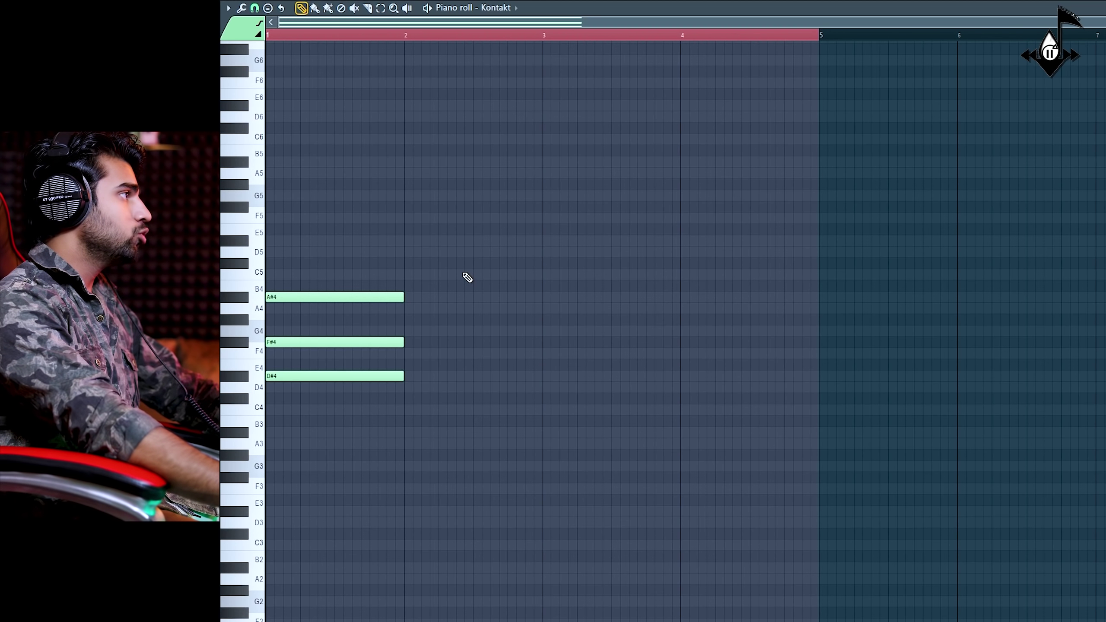
pyautogui.moveTo(463, 269); pyautogui.dragTo(316, 390)
pyautogui.hotkey('ctrl', 'd')
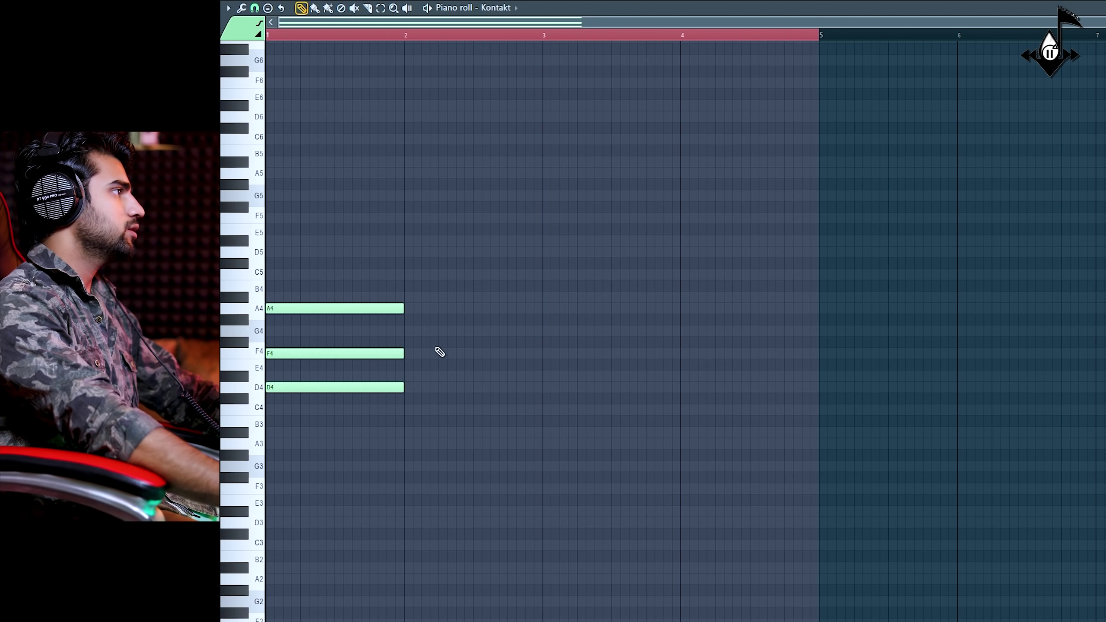
# Step: Add a second chord of C4, D#4 and G4 filling bar 2, and play the pattern back
pyautogui.moveTo(431, 280); pyautogui.dragTo(409, 377)
pyautogui.click(432, 388)
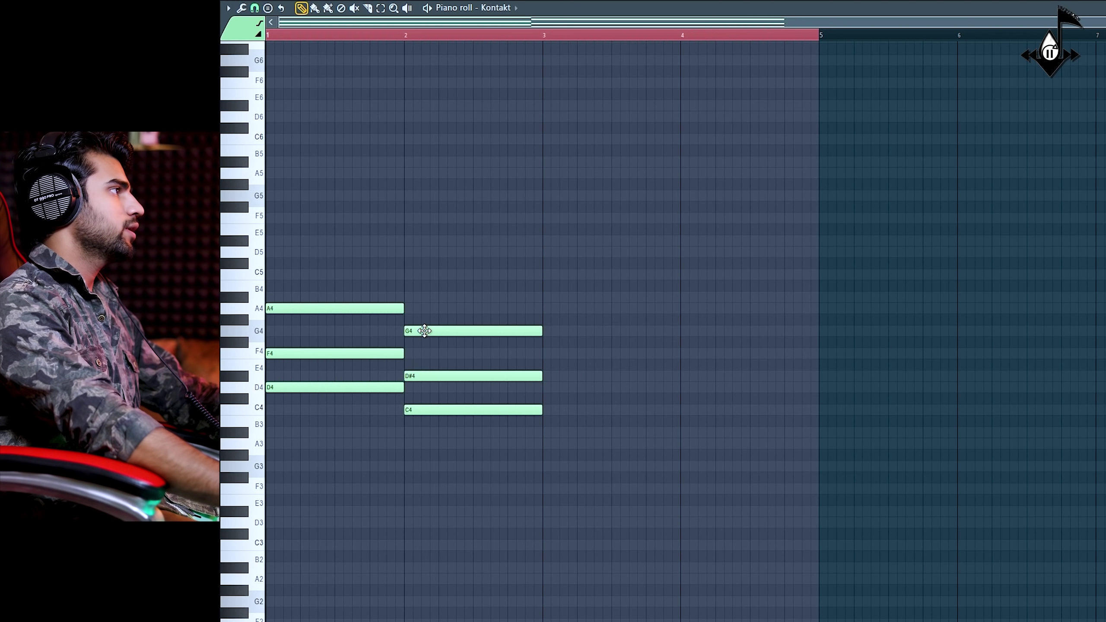
pyautogui.moveTo(420, 331); pyautogui.dragTo(425, 329)
pyautogui.press('space')
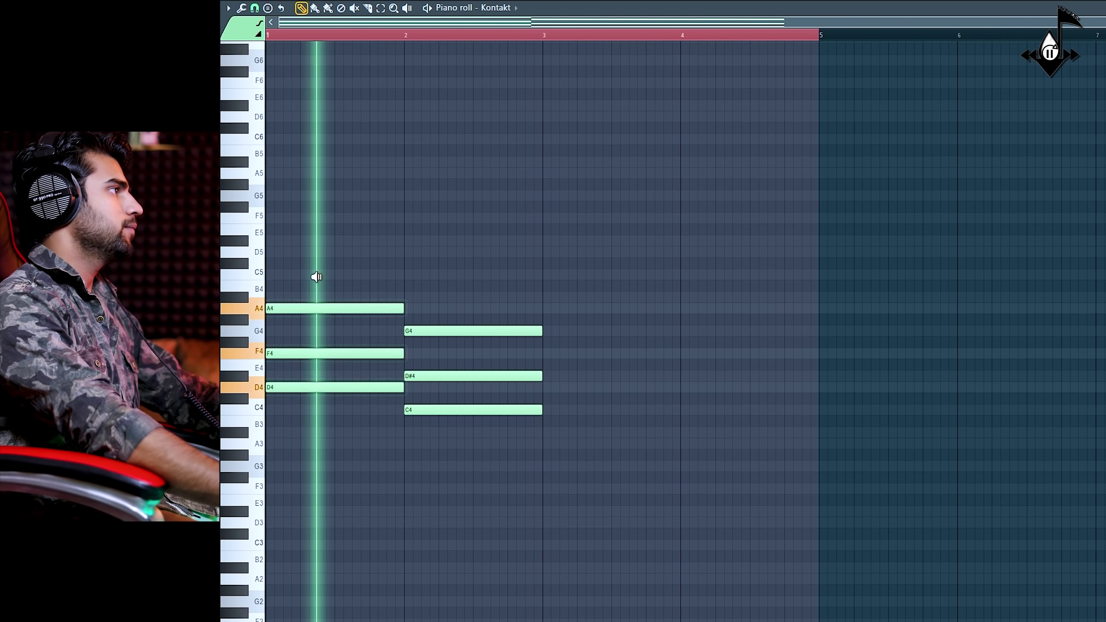
pyautogui.press('space')
# Step: Return to the playlist and play it from the start to hear both Pattern 6 chords against the vocal
pyautogui.click(454, 285)
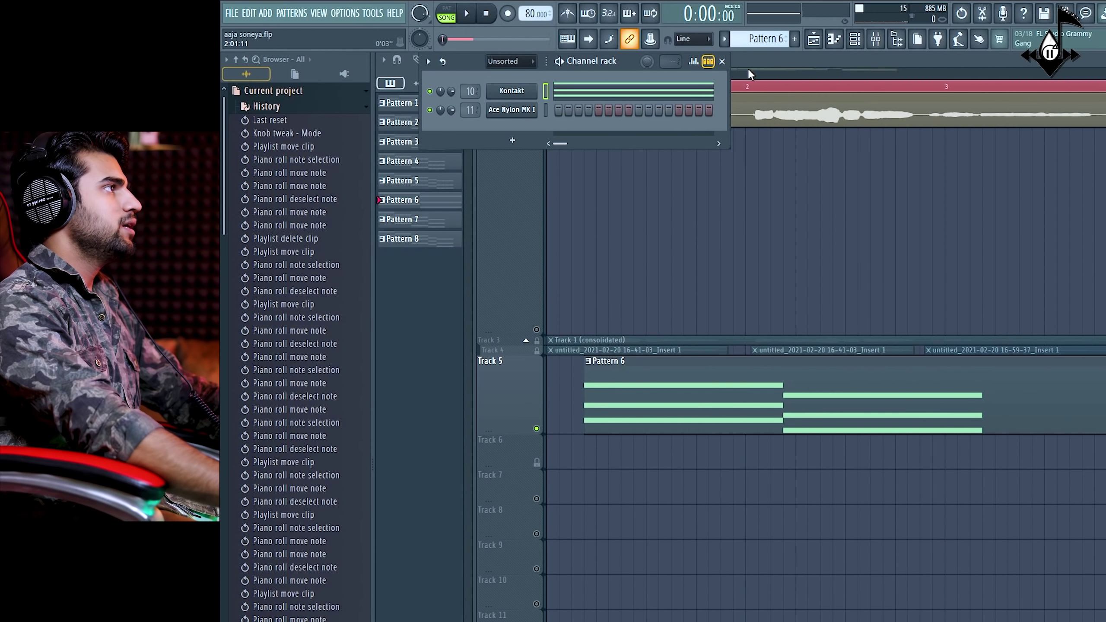
pyautogui.click(749, 74)
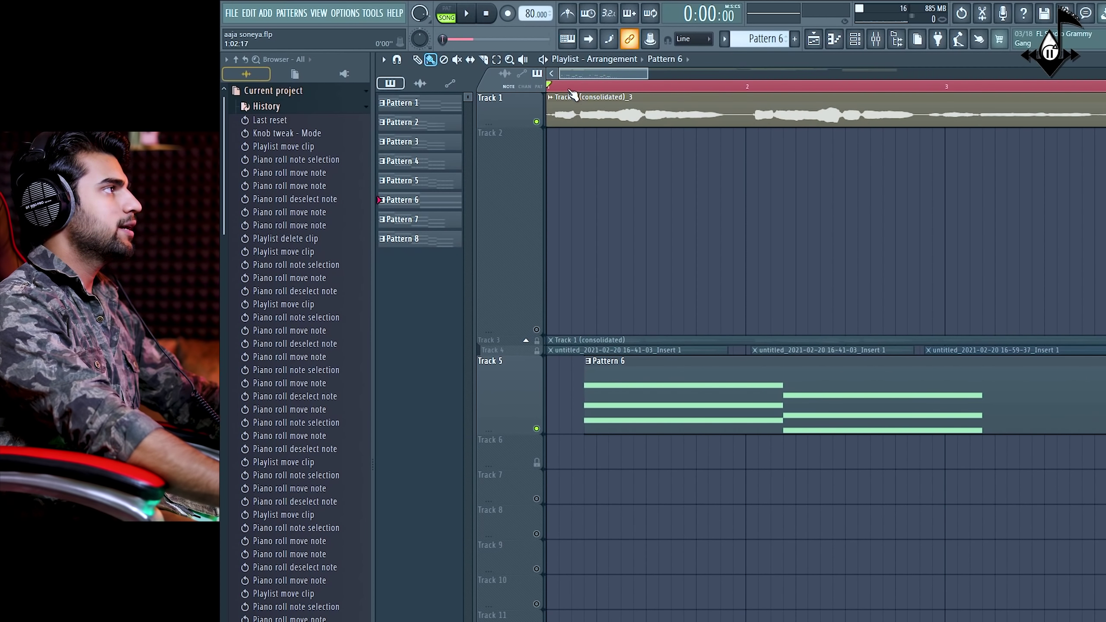
pyautogui.press('space')
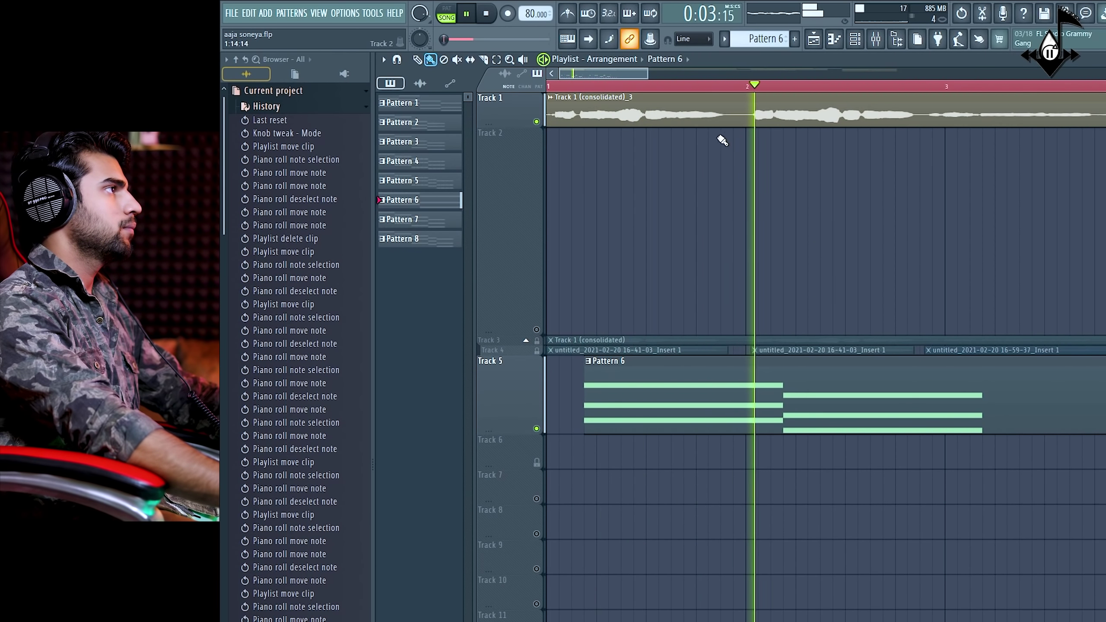
pyautogui.scroll(-1, 821, 96)
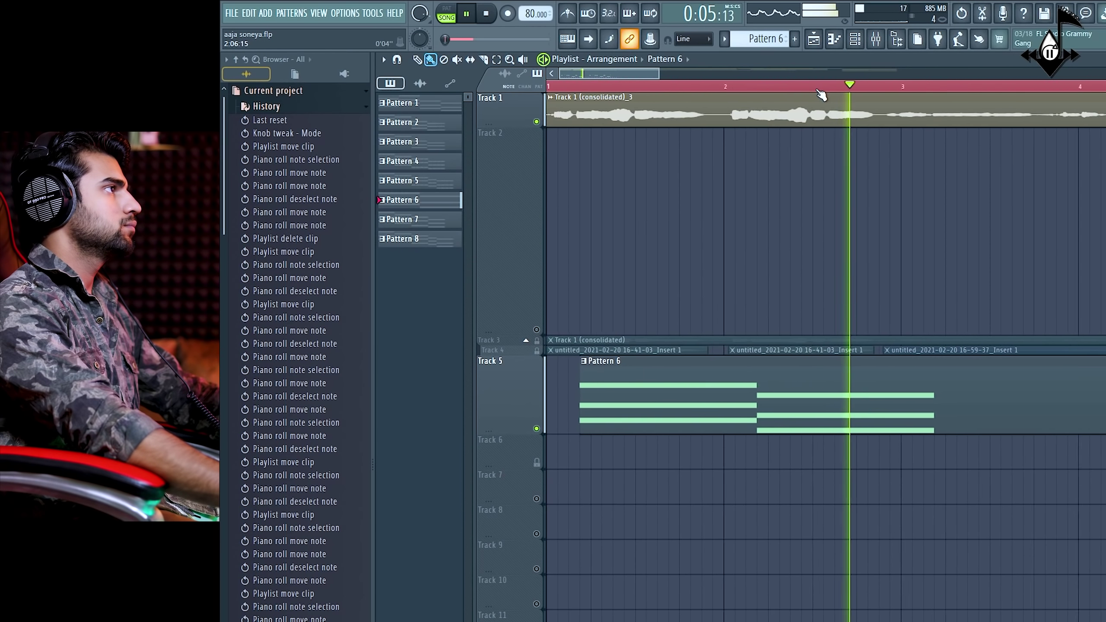
pyautogui.scroll(-2, 822, 95)
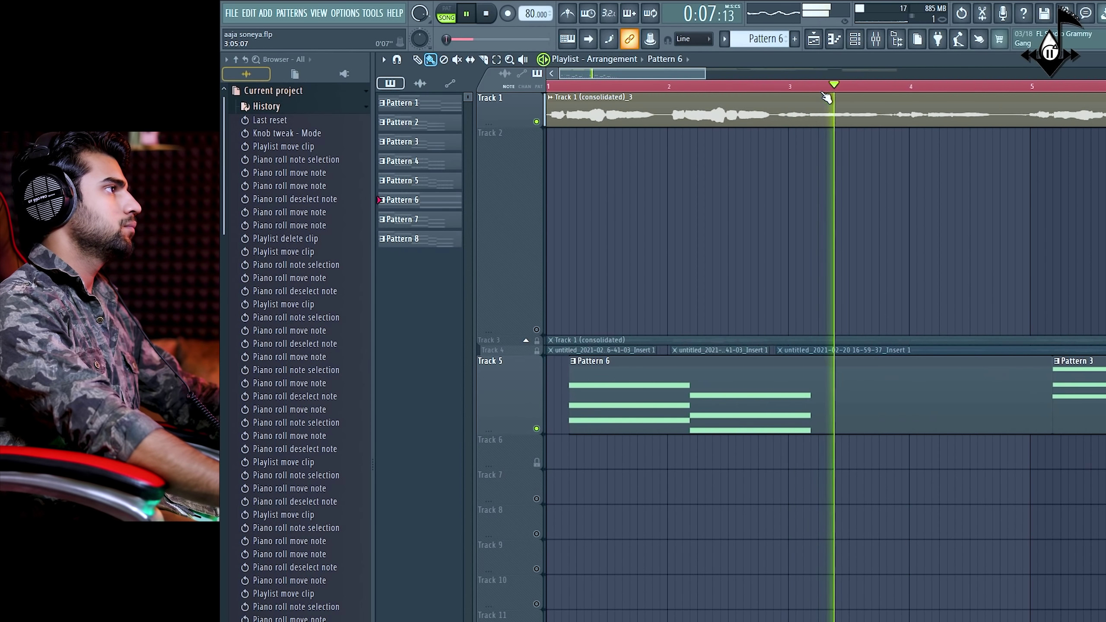
pyautogui.press('space')
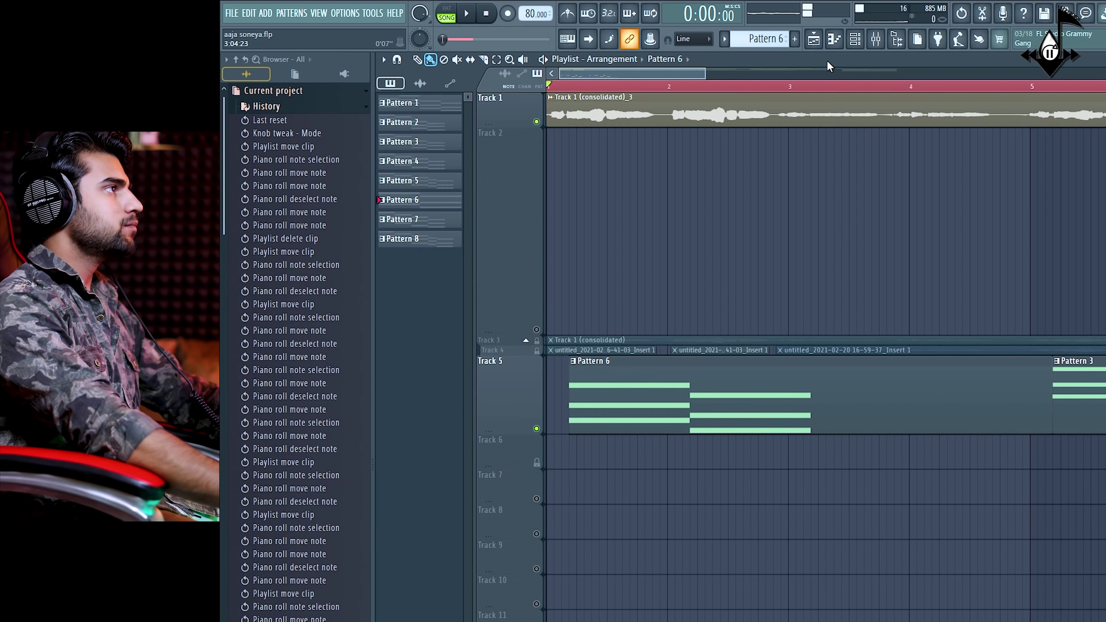
# Step: Reopen the vocal in Newtone and play the passage from late bar 2 into bar 3
pyautogui.click(875, 39)
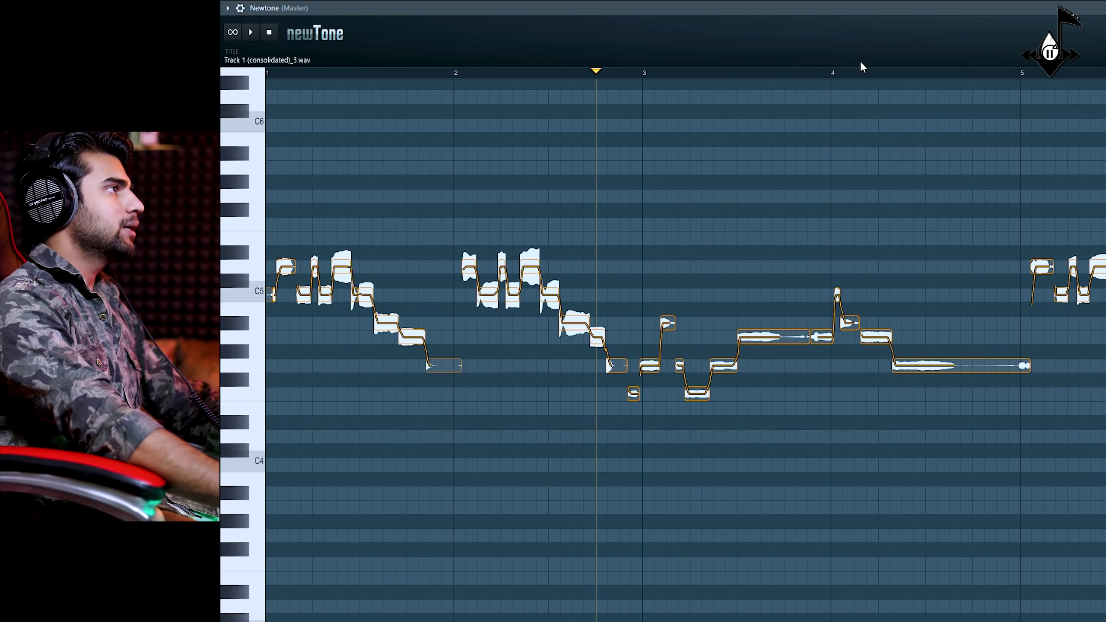
pyautogui.scroll(2, 862, 66)
pyautogui.scroll(1, 737, 225)
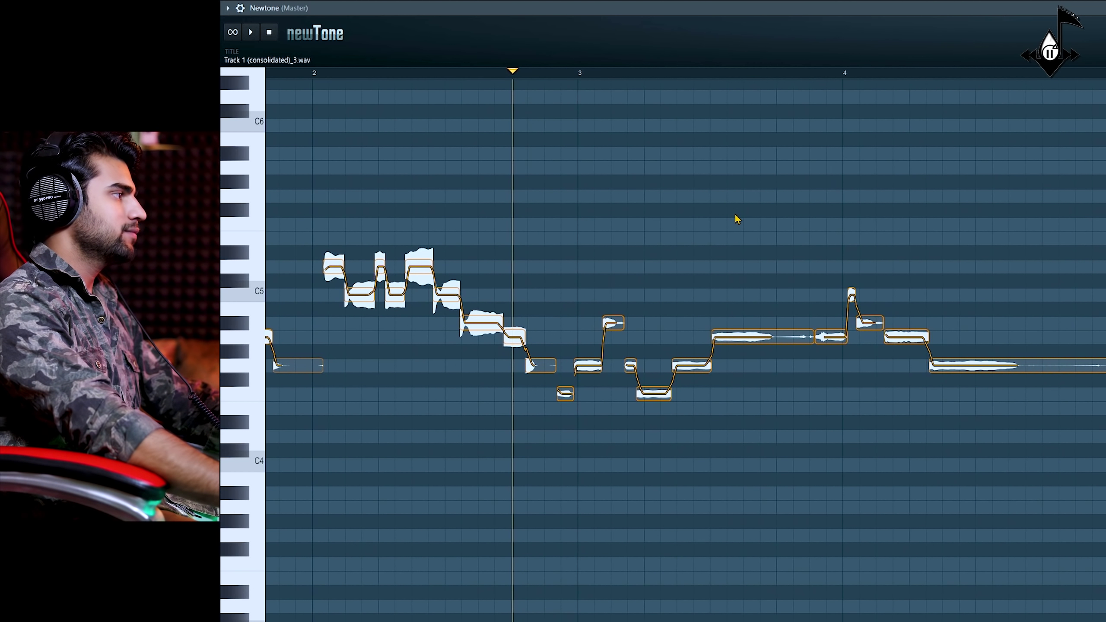
pyautogui.scroll(3, 736, 217)
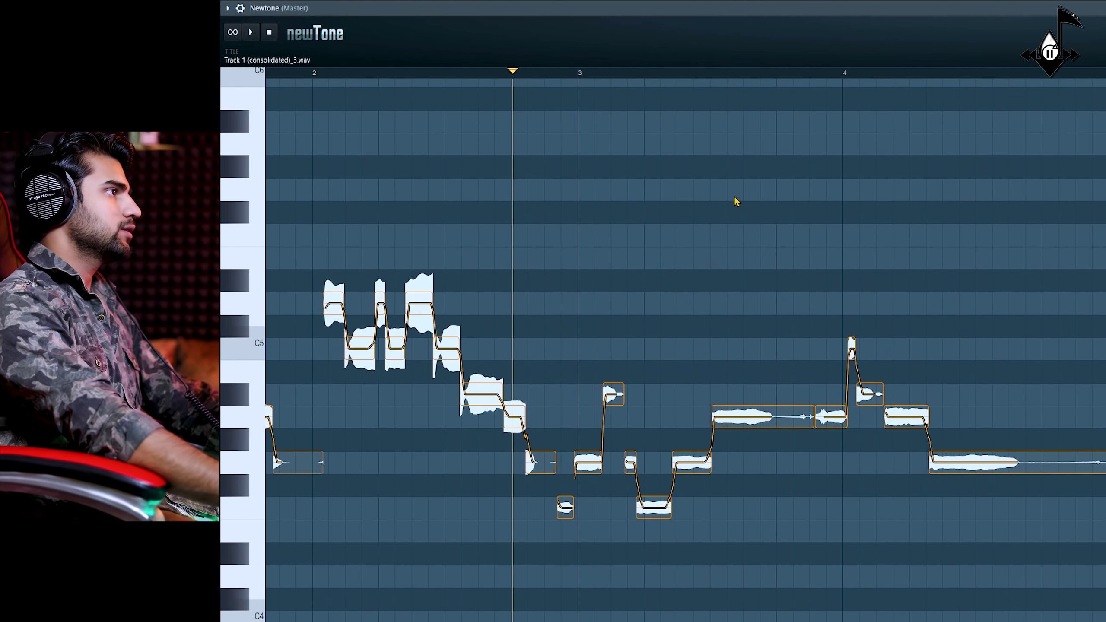
pyautogui.press('space')
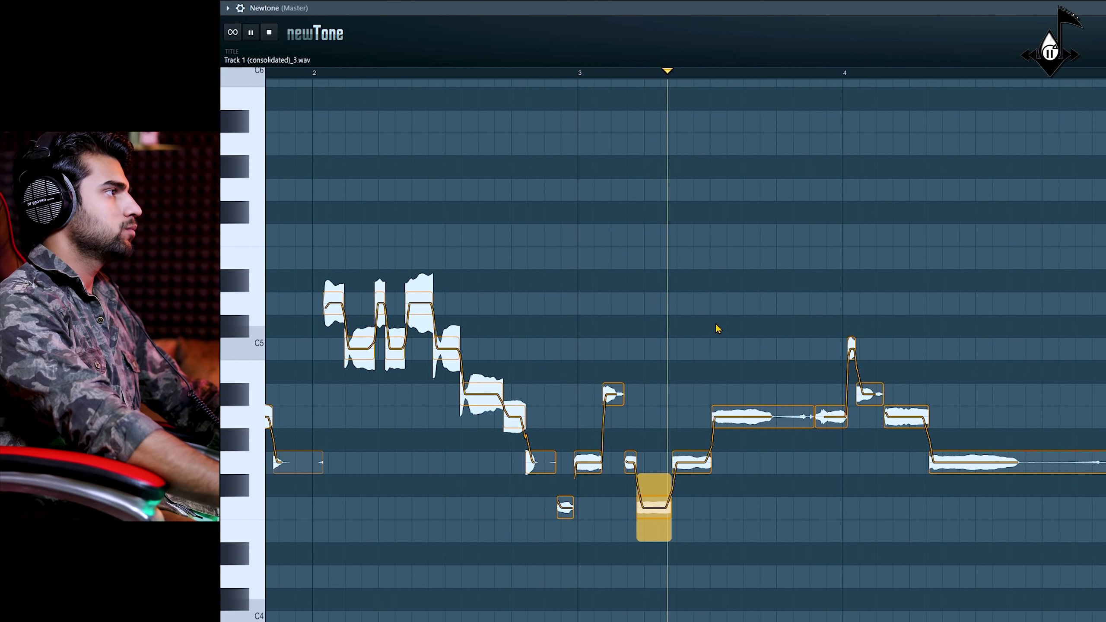
pyautogui.press('space')
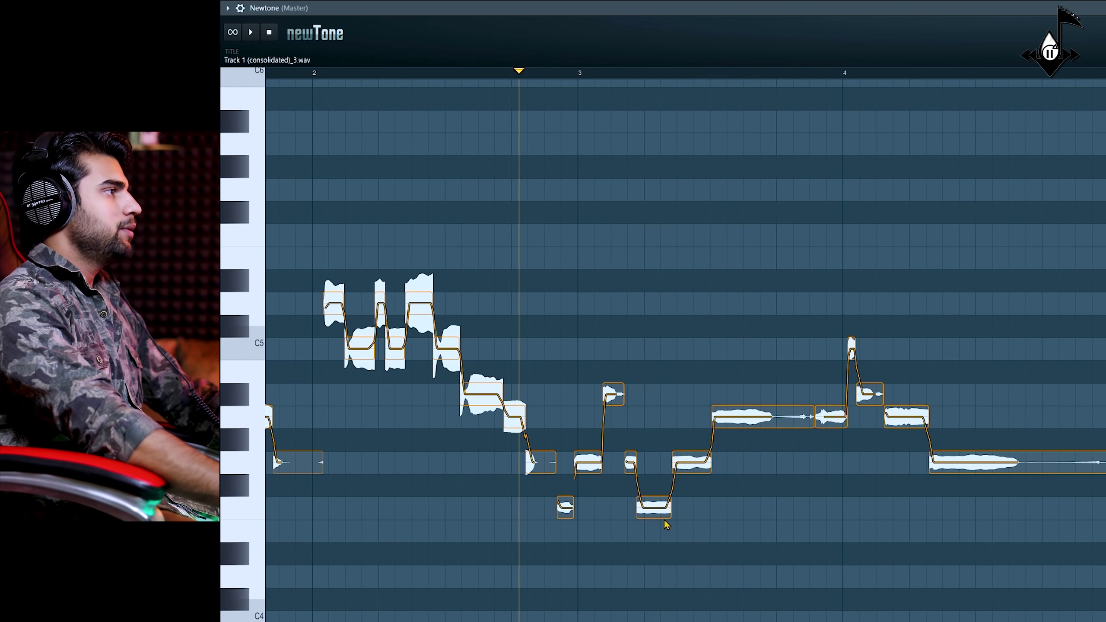
# Step: Audition the vocal's individual notes from the end of bar 2 through bar 3, then return to the playlist
pyautogui.click(661, 505)
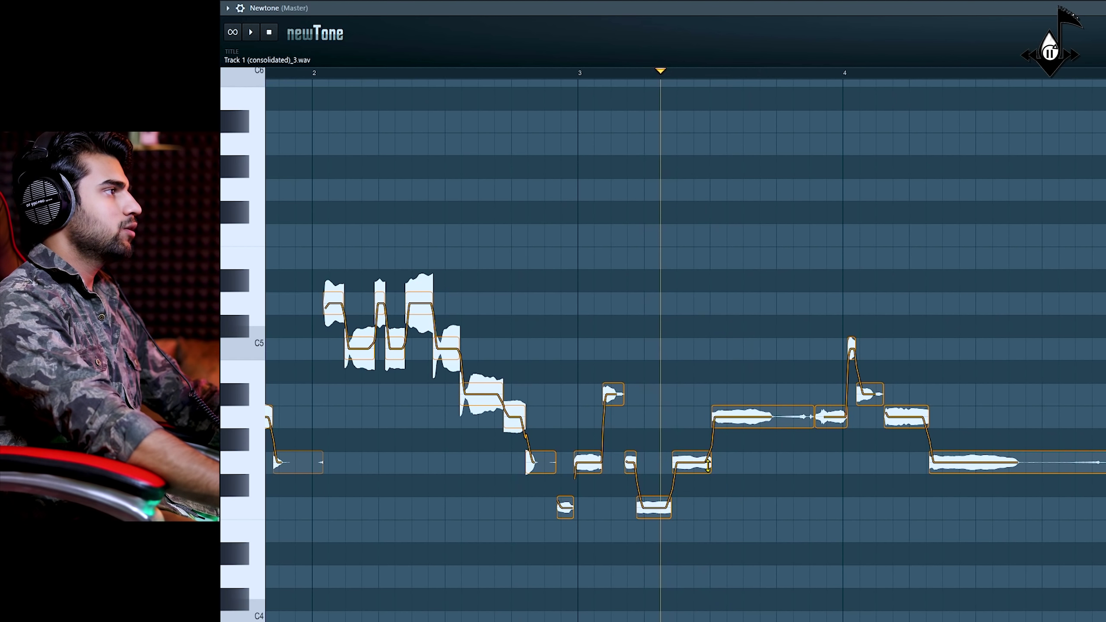
pyautogui.click(503, 77)
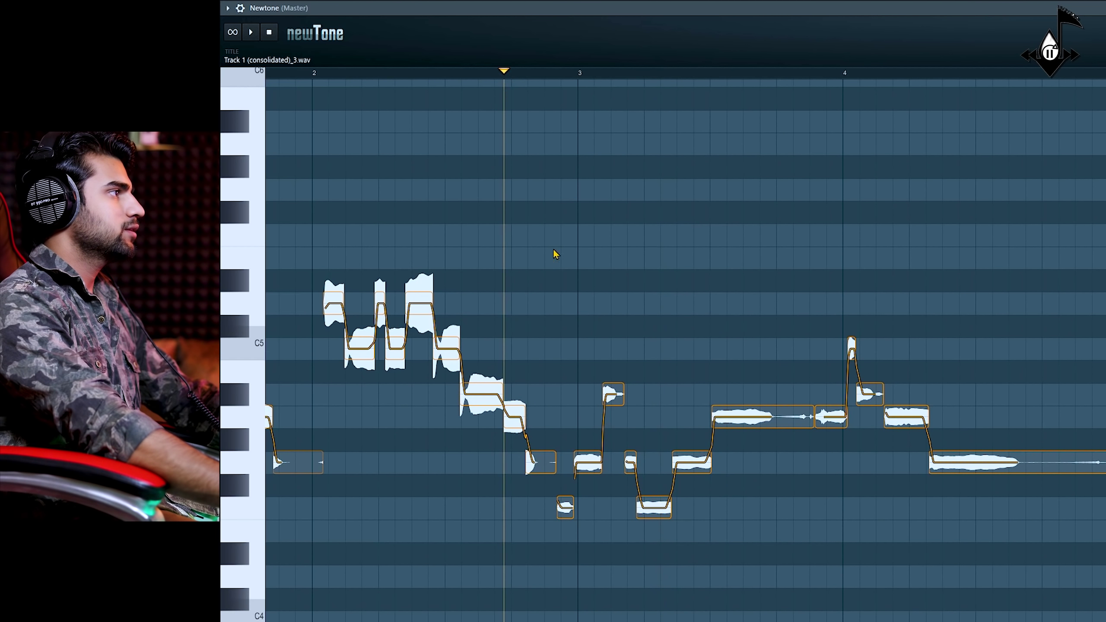
pyautogui.click(567, 506)
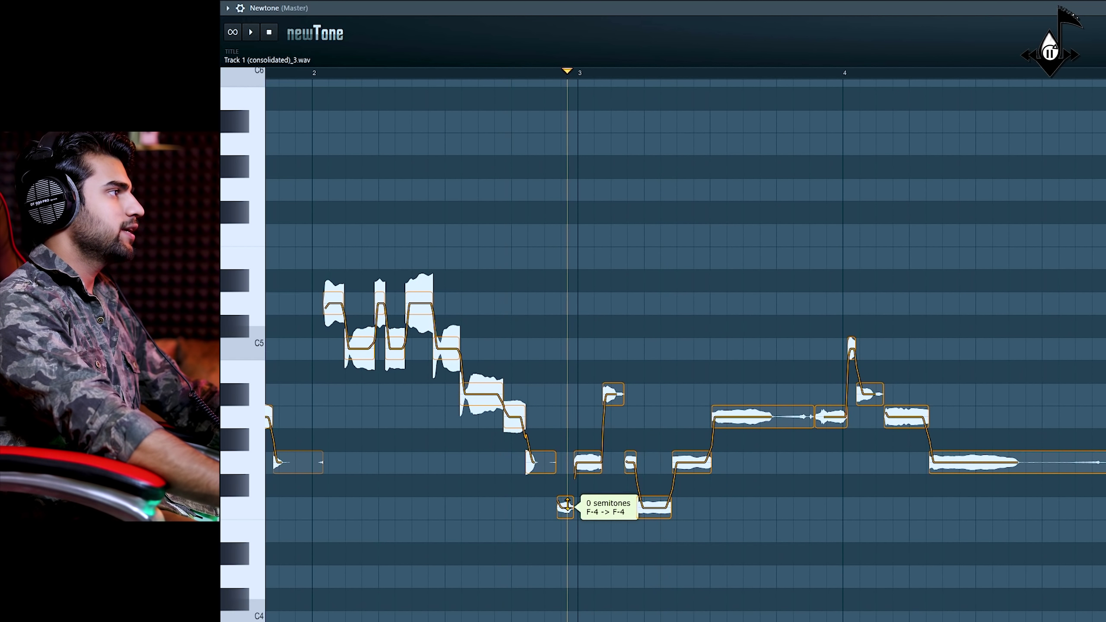
pyautogui.click(591, 463)
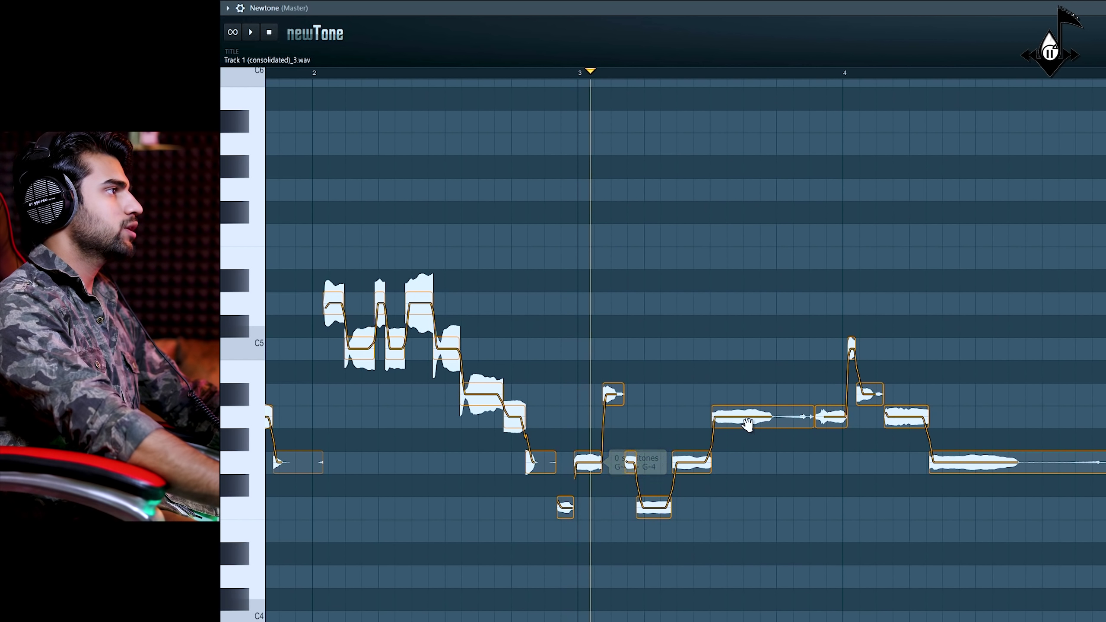
pyautogui.click(759, 415)
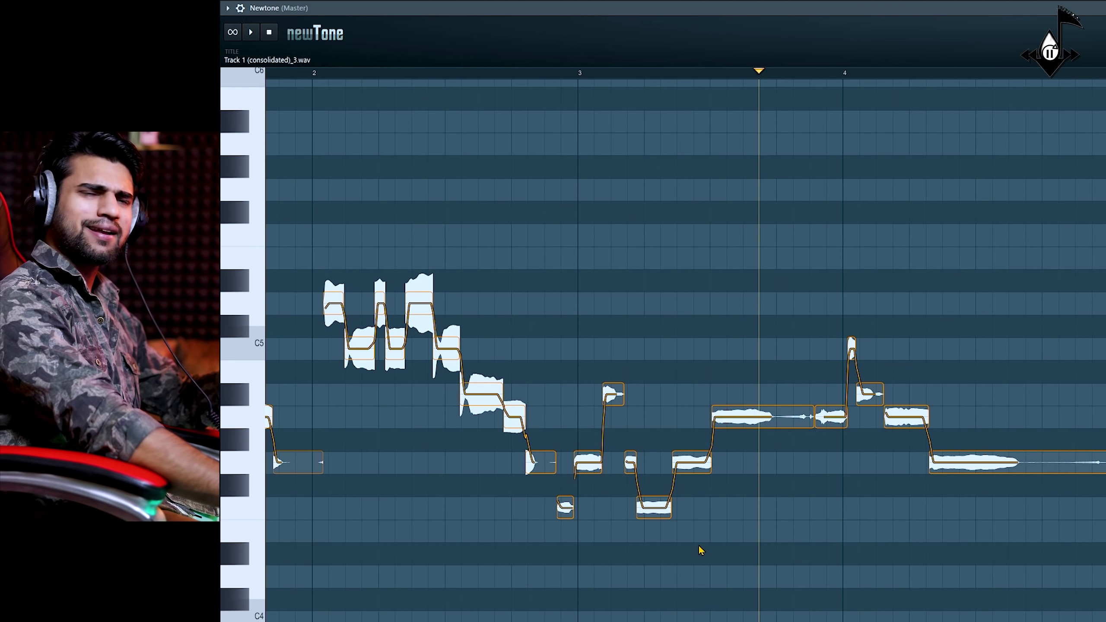
pyautogui.click(656, 506)
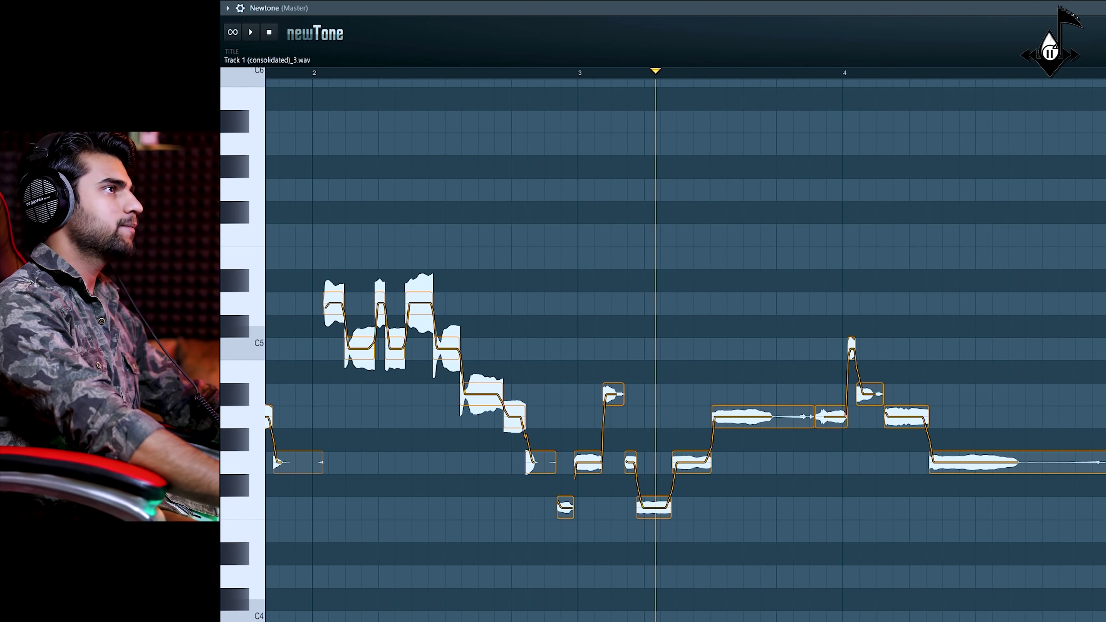
pyautogui.press('F9')
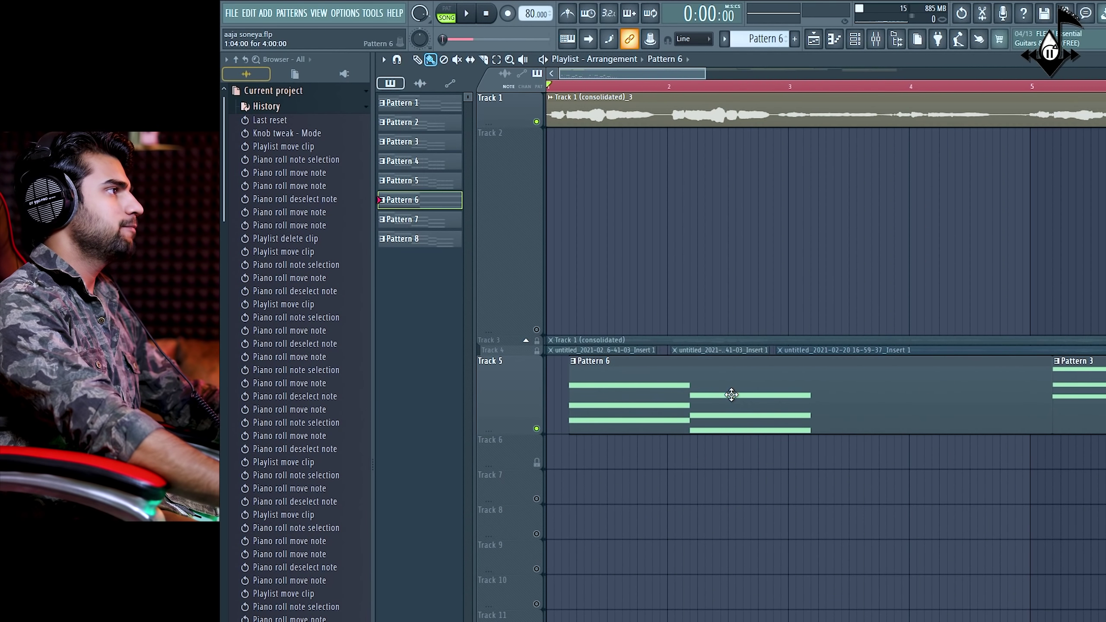
# Step: Open the Pattern 6 piano roll and add a third chord of F3, A3 and C4 filling bar 3
pyautogui.doubleClick(731, 394)
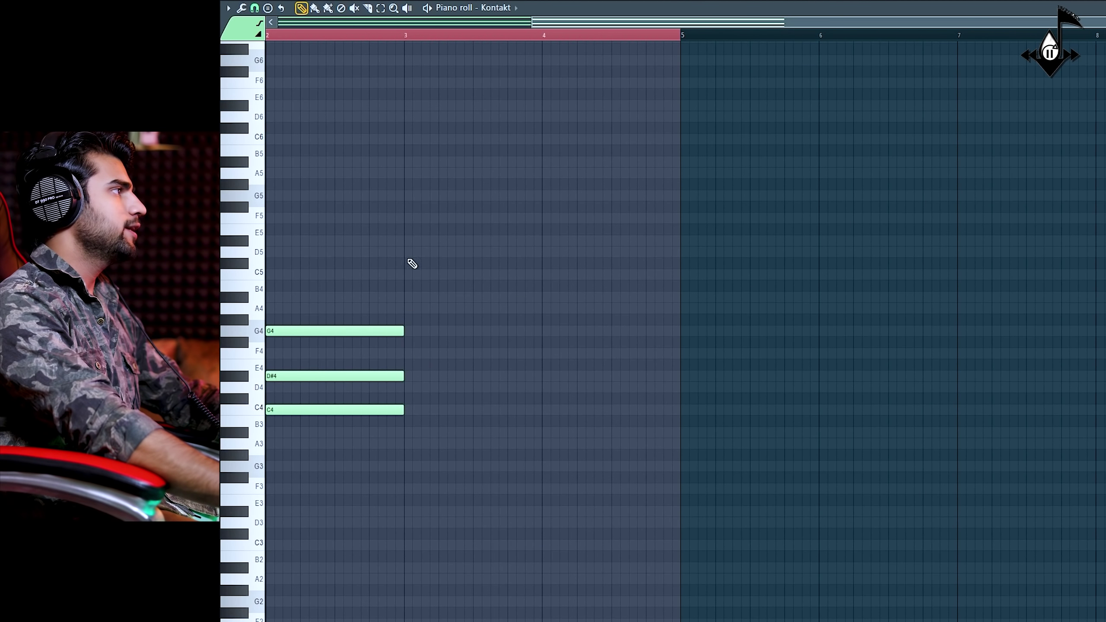
pyautogui.hscroll(-2, 591, 30)
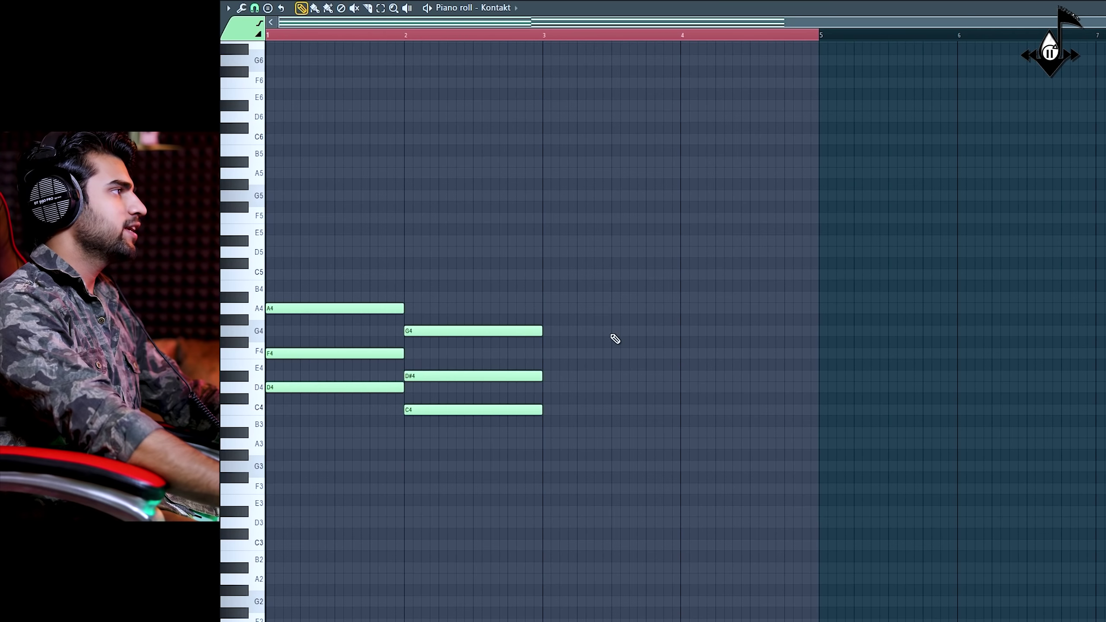
pyautogui.moveTo(607, 304); pyautogui.dragTo(616, 489)
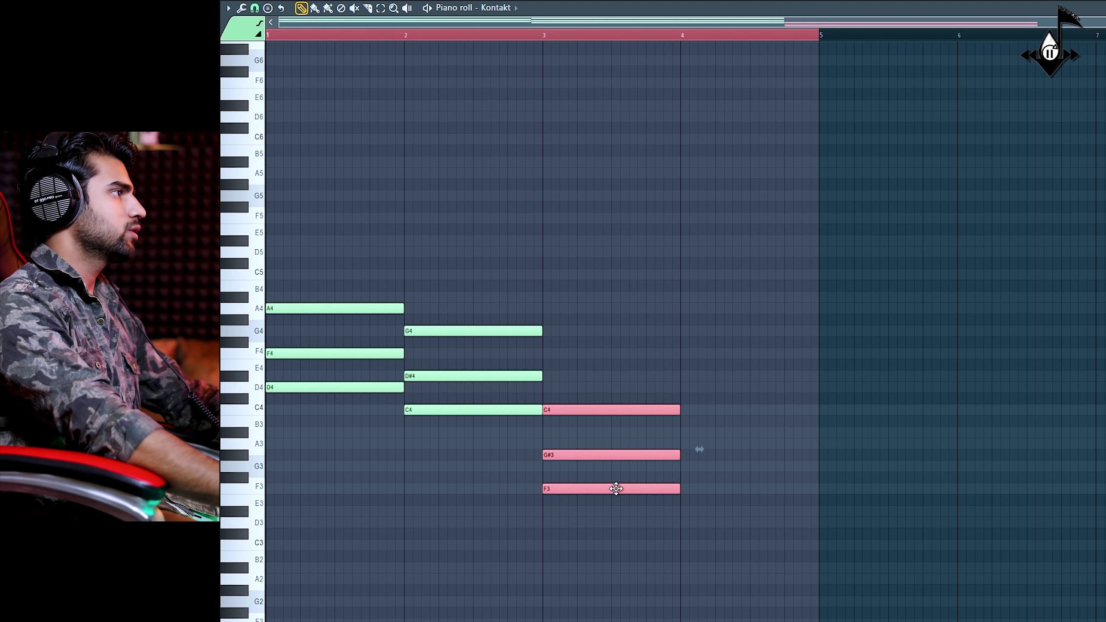
pyautogui.click(741, 456)
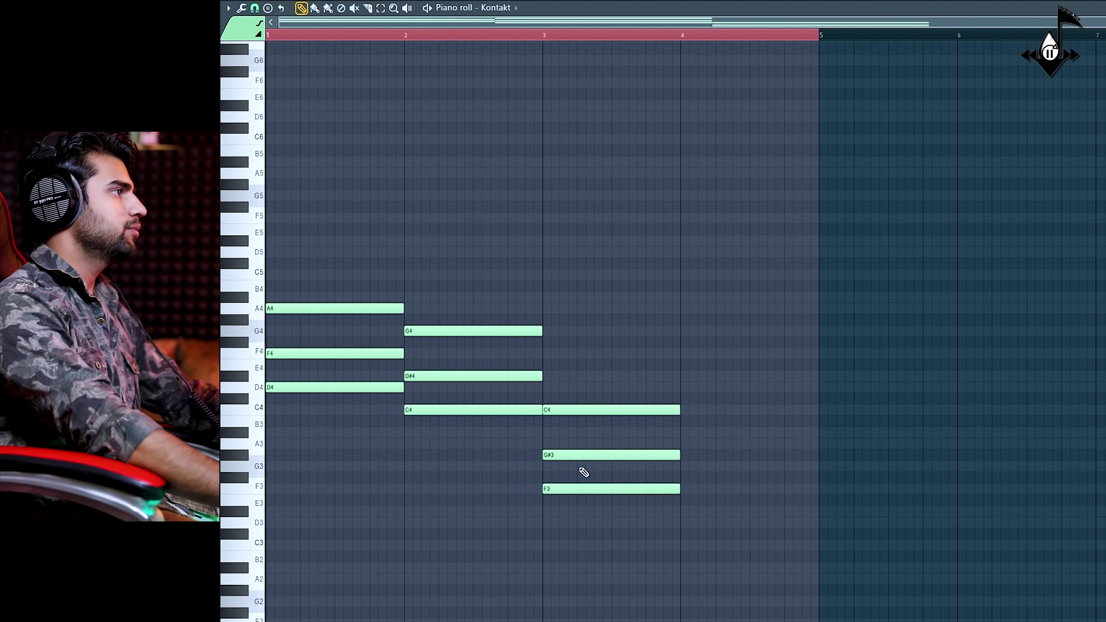
pyautogui.moveTo(565, 492)
pyautogui.mouseDown()
pyautogui.moveTo(585, 486)
pyautogui.moveTo(563, 481)
pyautogui.moveTo(581, 455)
pyautogui.moveTo(567, 458)
pyautogui.moveTo(562, 443)
pyautogui.mouseUp()
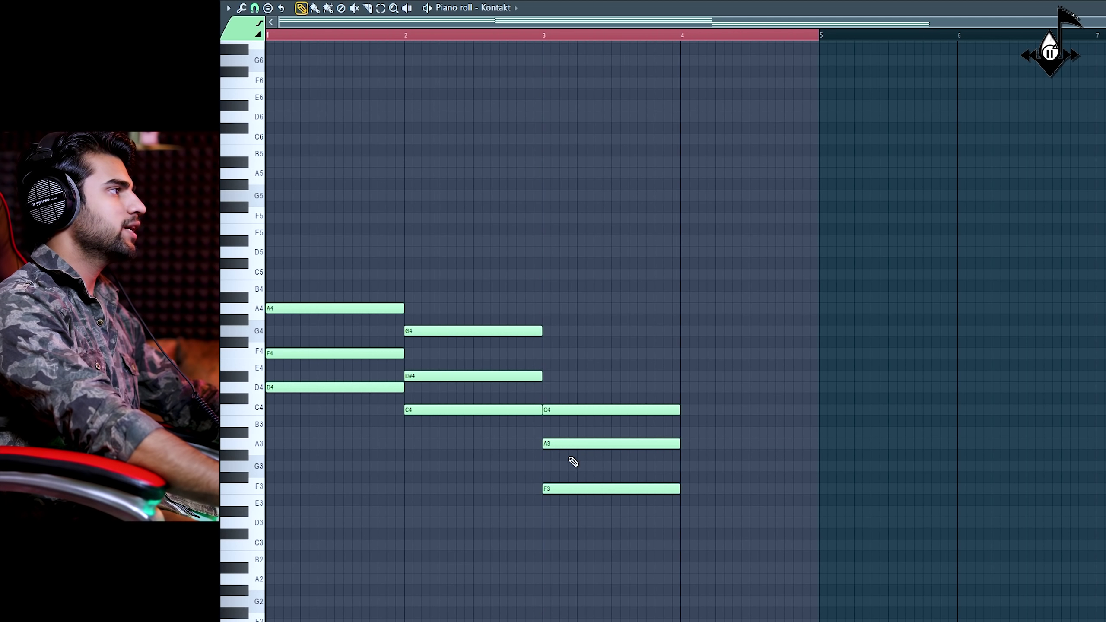
pyautogui.moveTo(614, 366); pyautogui.dragTo(610, 363)
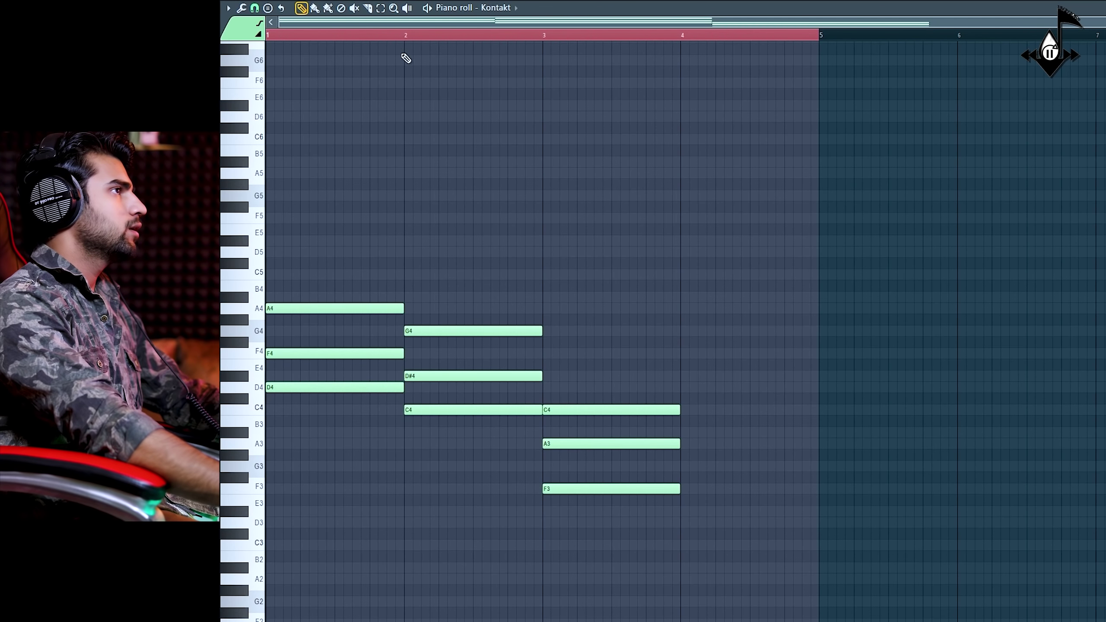
# Step: Return to the playlist and play it from near the start to hear all three Pattern 6 chords against the vocal
pyautogui.press('F7')
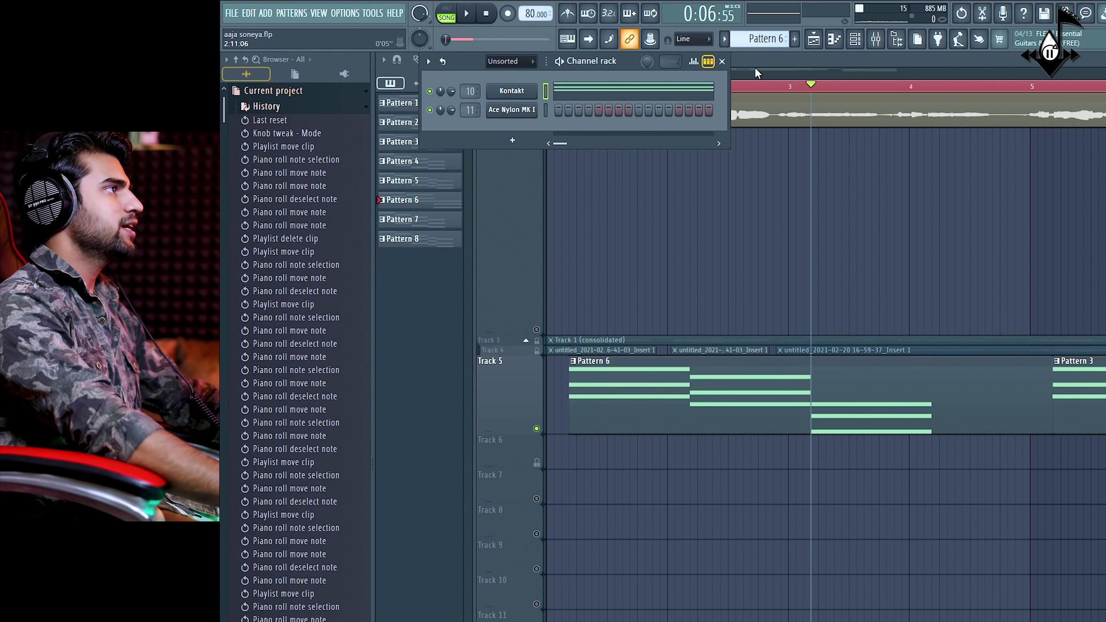
pyautogui.press('F6')
pyautogui.moveTo(676, 73); pyautogui.dragTo(674, 73)
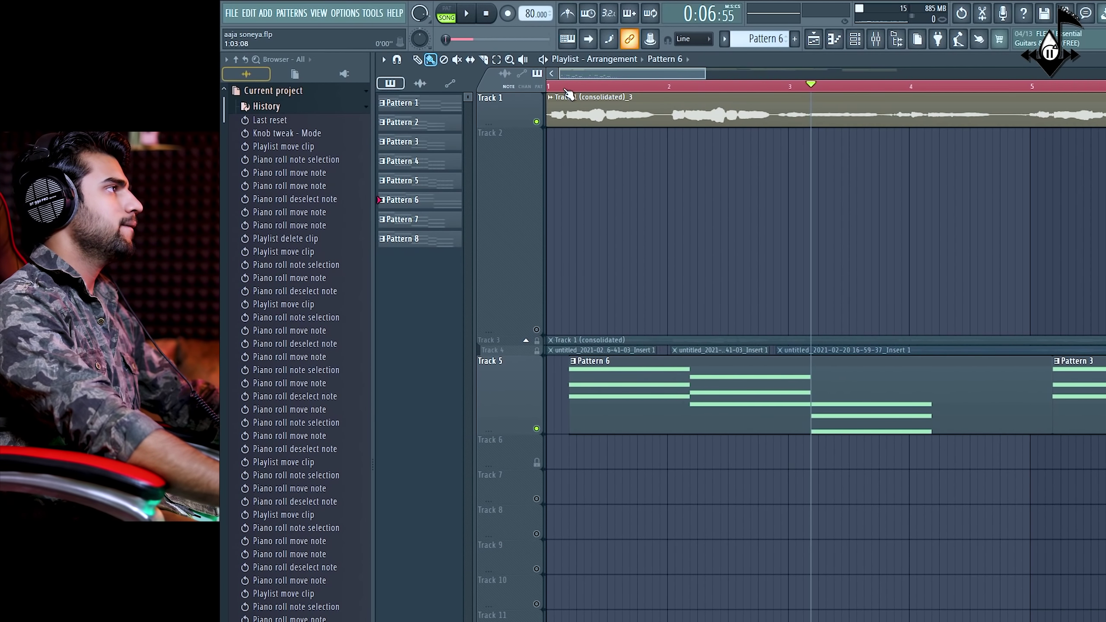
pyautogui.press('space')
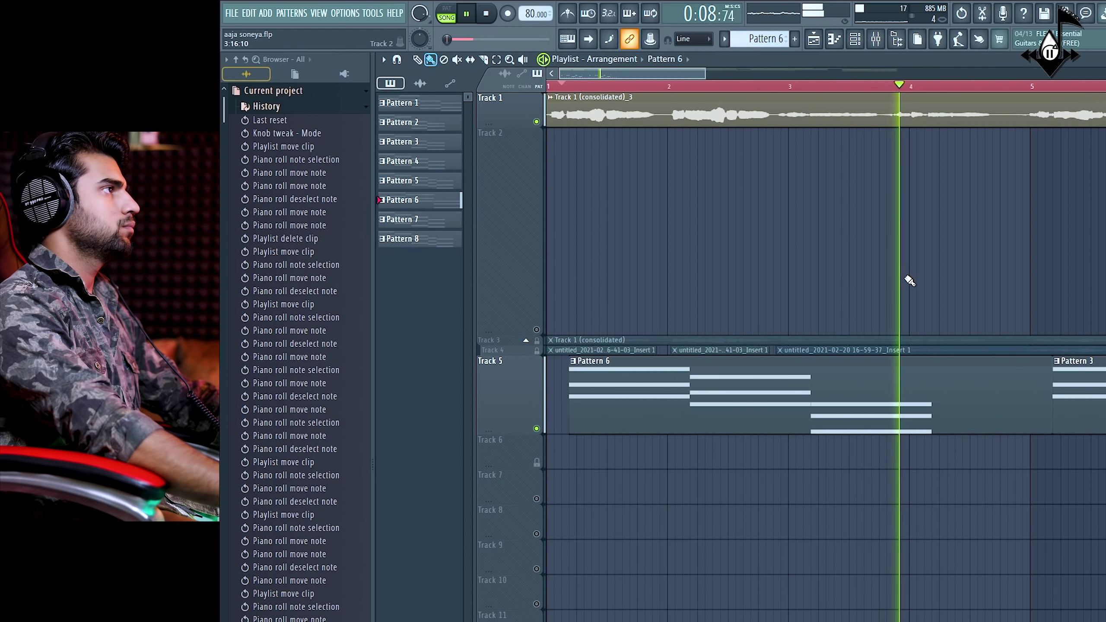
pyautogui.press('space')
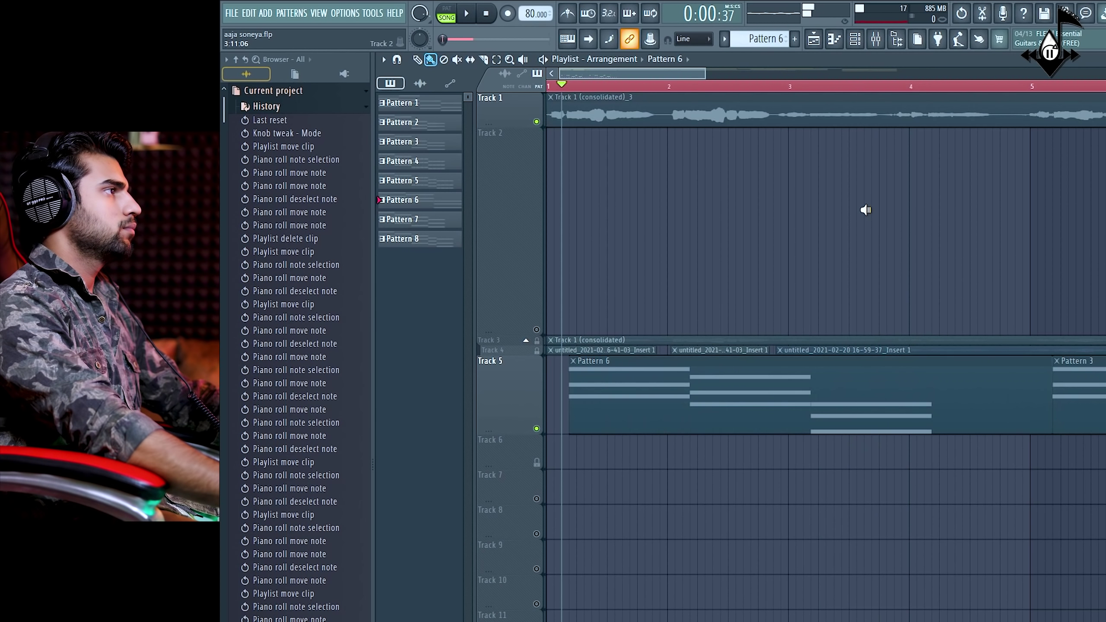
# Step: Replay the playlist from bar 3 to compare the third chord with the vocal
pyautogui.click(790, 87)
pyautogui.press('space')
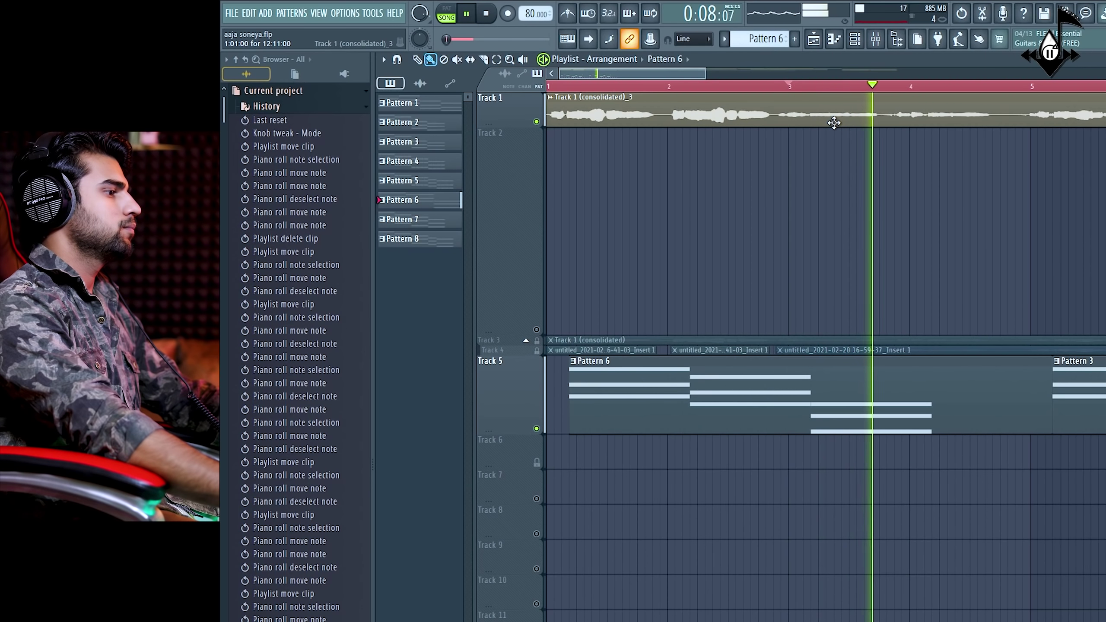
pyautogui.press('space')
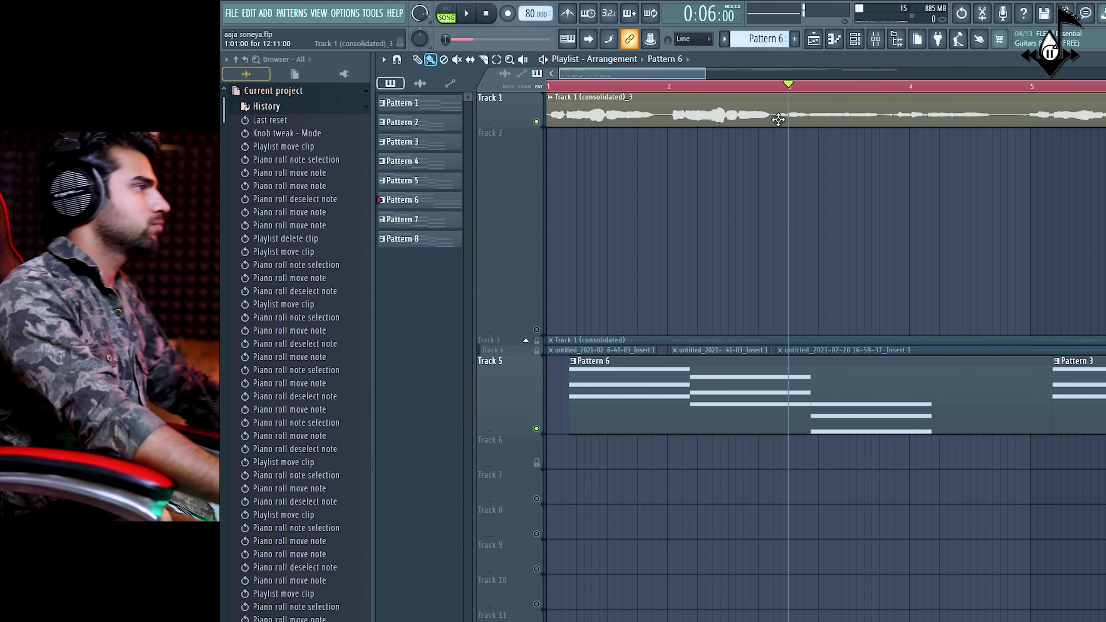
pyautogui.press('space')
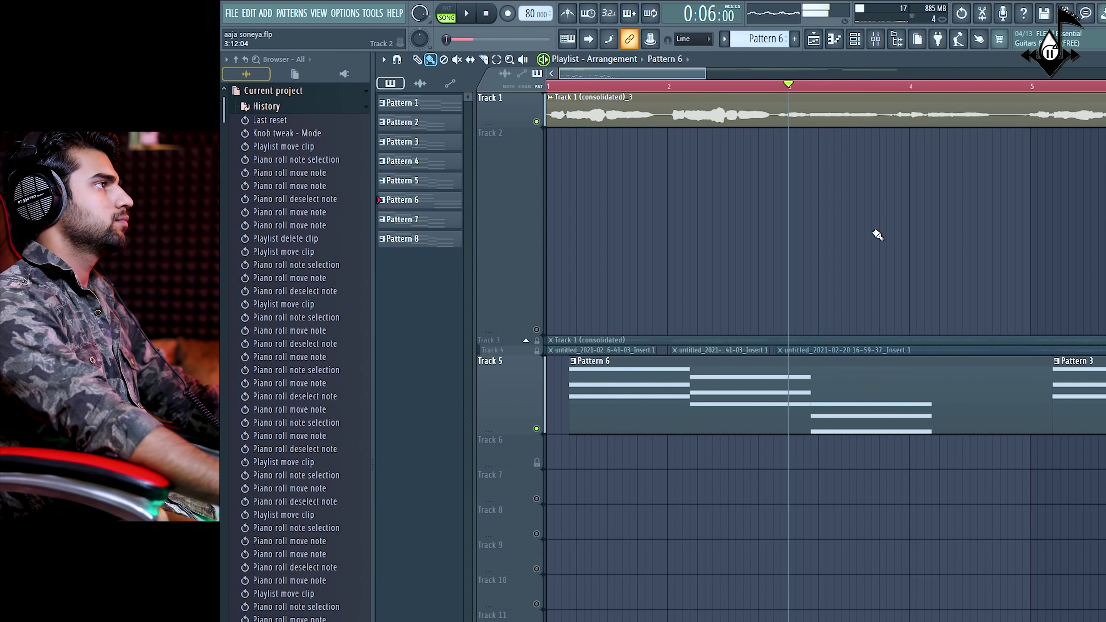
pyautogui.click(877, 45)
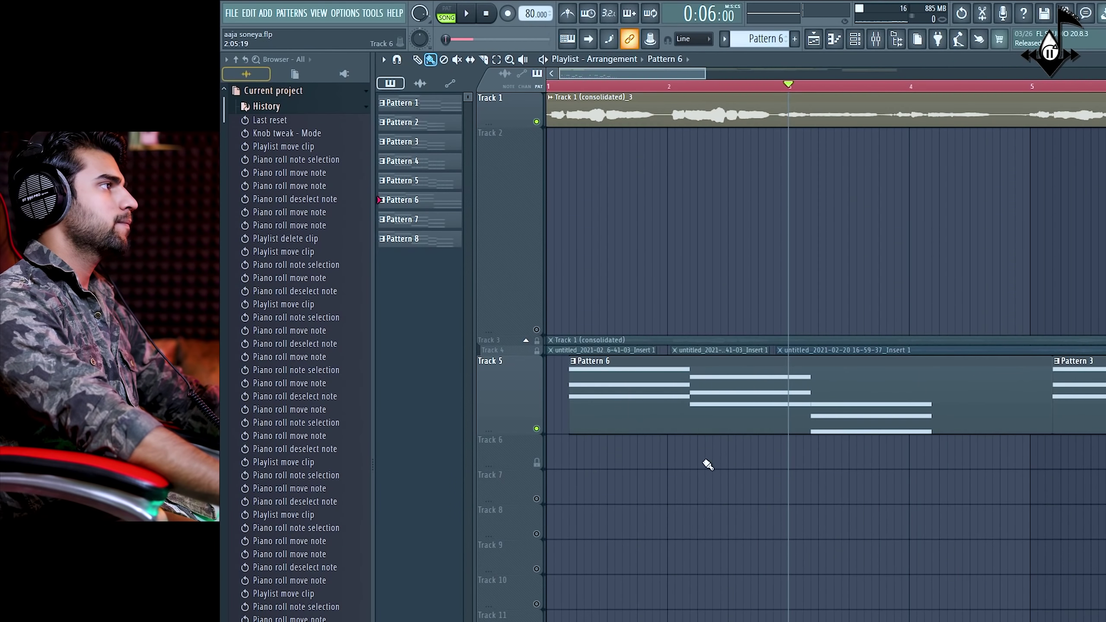
# Step: Check the vocal's mid-bar-3 note in Newtone, and change the third Pattern 6 chord to G3, A#3 and D4
pyautogui.doubleClick(753, 425)
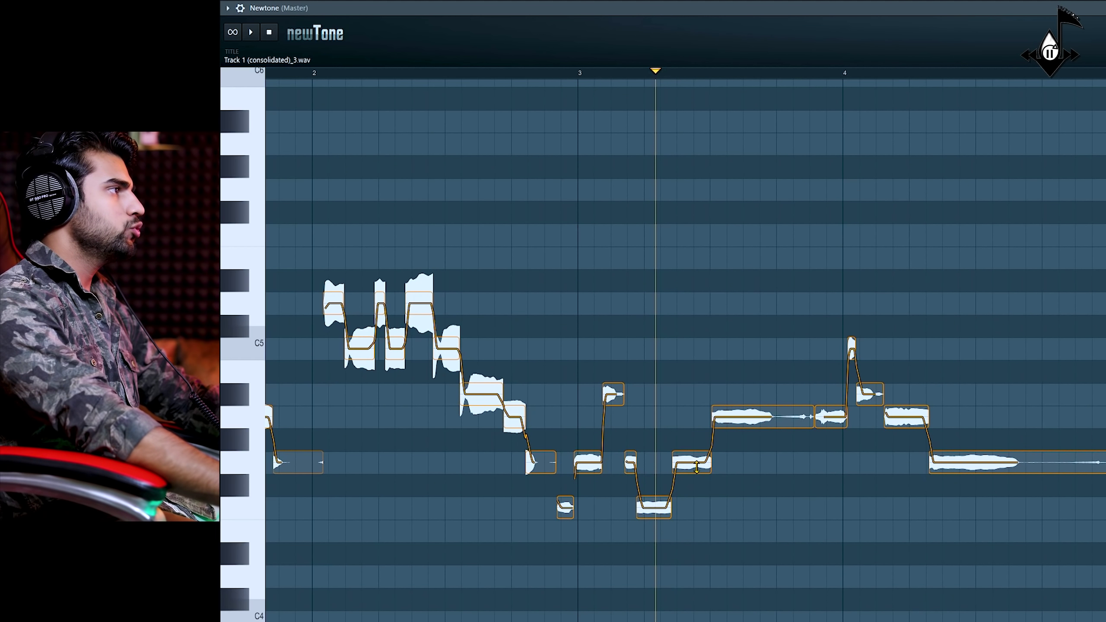
pyautogui.moveTo(696, 466); pyautogui.dragTo(702, 462)
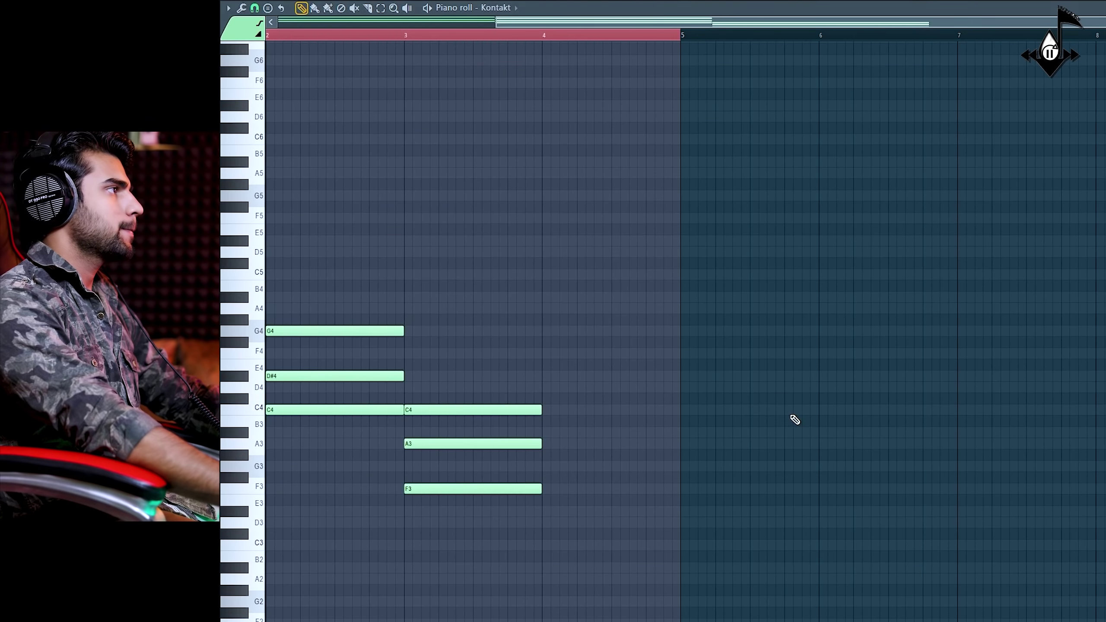
pyautogui.moveTo(571, 364); pyautogui.dragTo(452, 470)
pyautogui.click(450, 455)
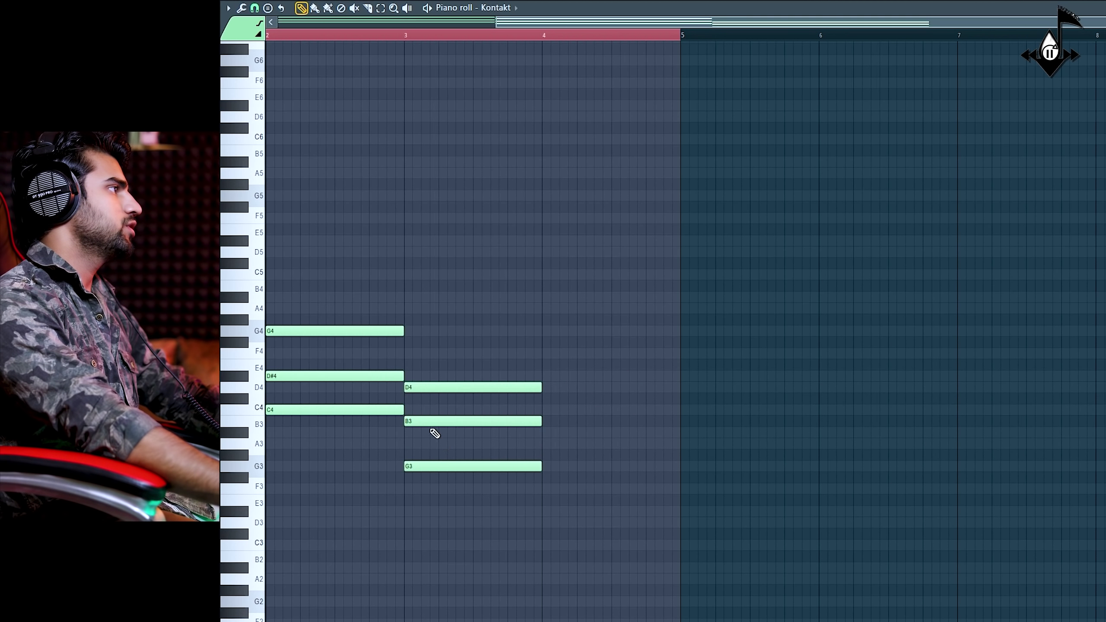
pyautogui.moveTo(427, 424); pyautogui.dragTo(428, 436)
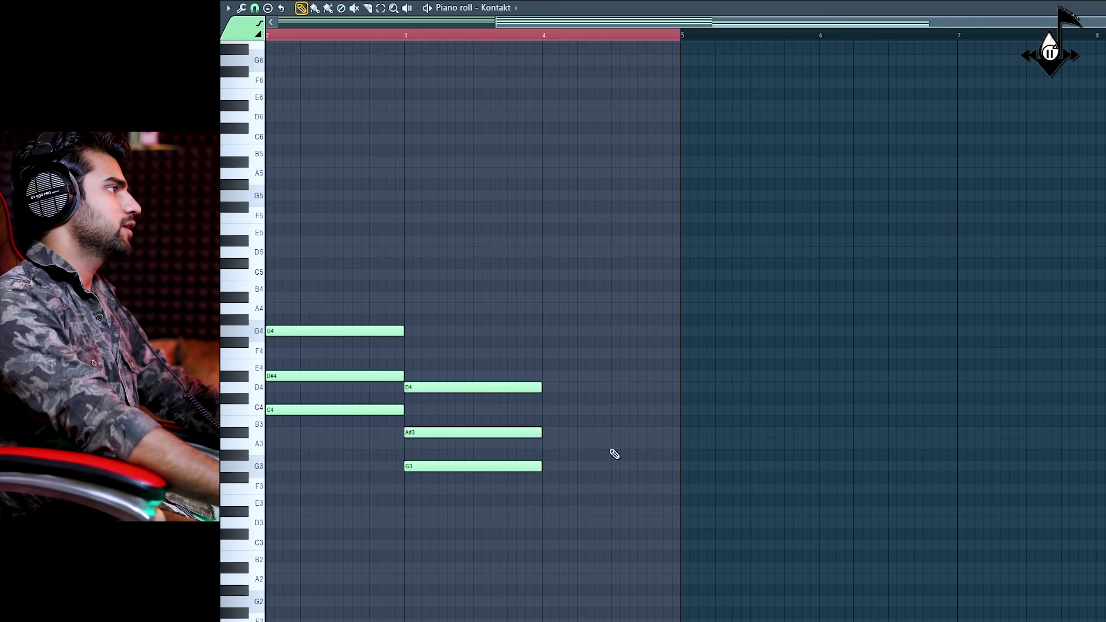
pyautogui.click(472, 362)
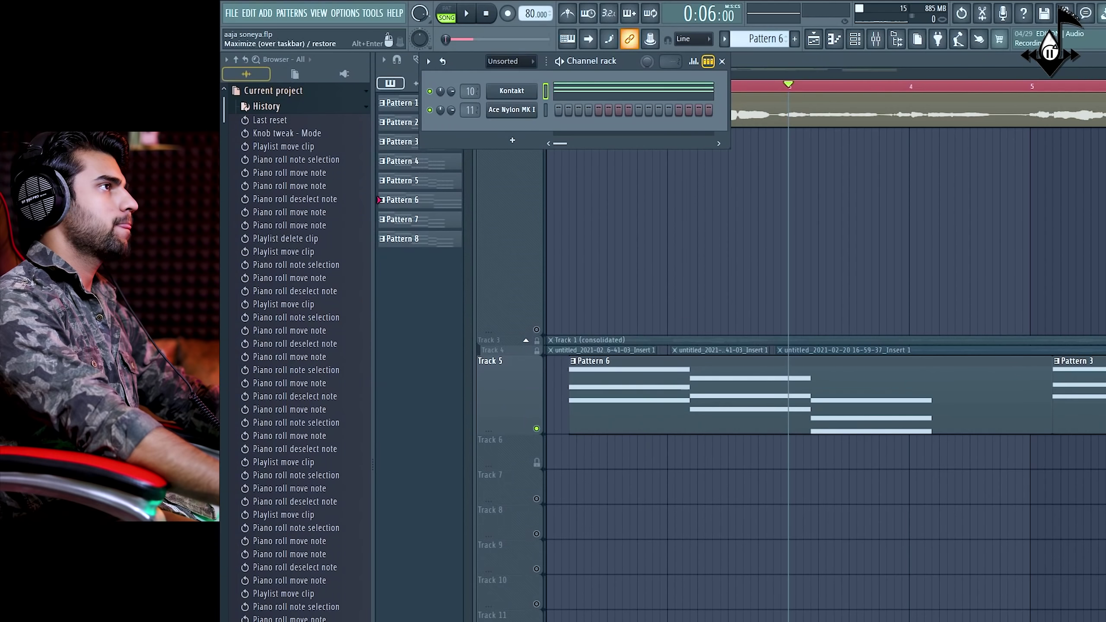
# Step: Play the playlist repeatedly from bar 2 into bar 3 to hear the revised third chord with the vocal
pyautogui.click(714, 87)
pyautogui.press('space')
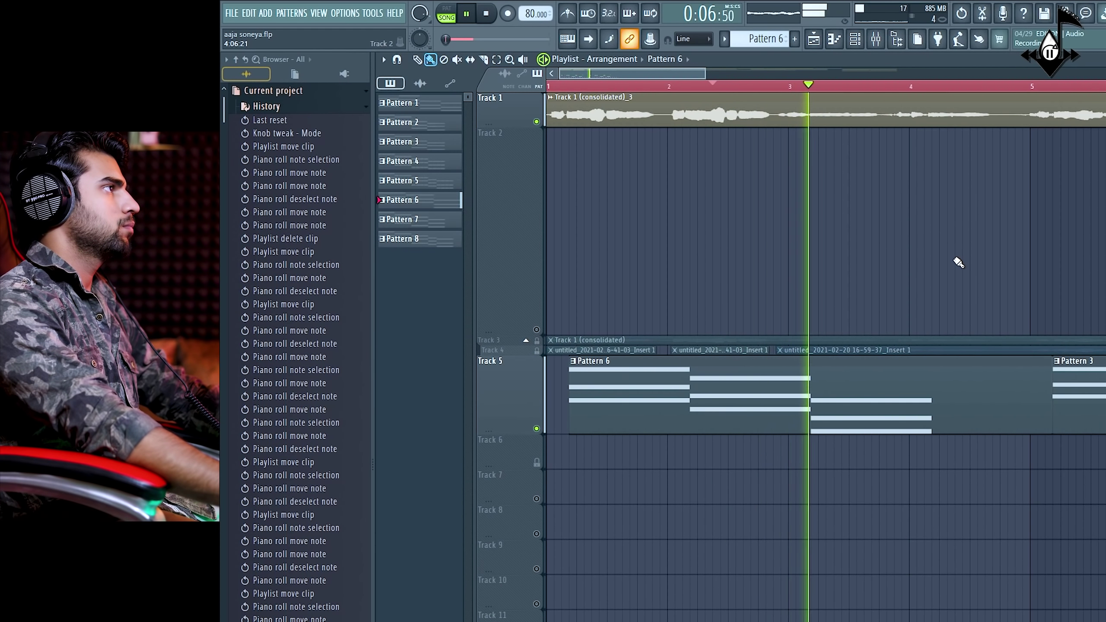
pyautogui.press('space')
pyautogui.press('space')
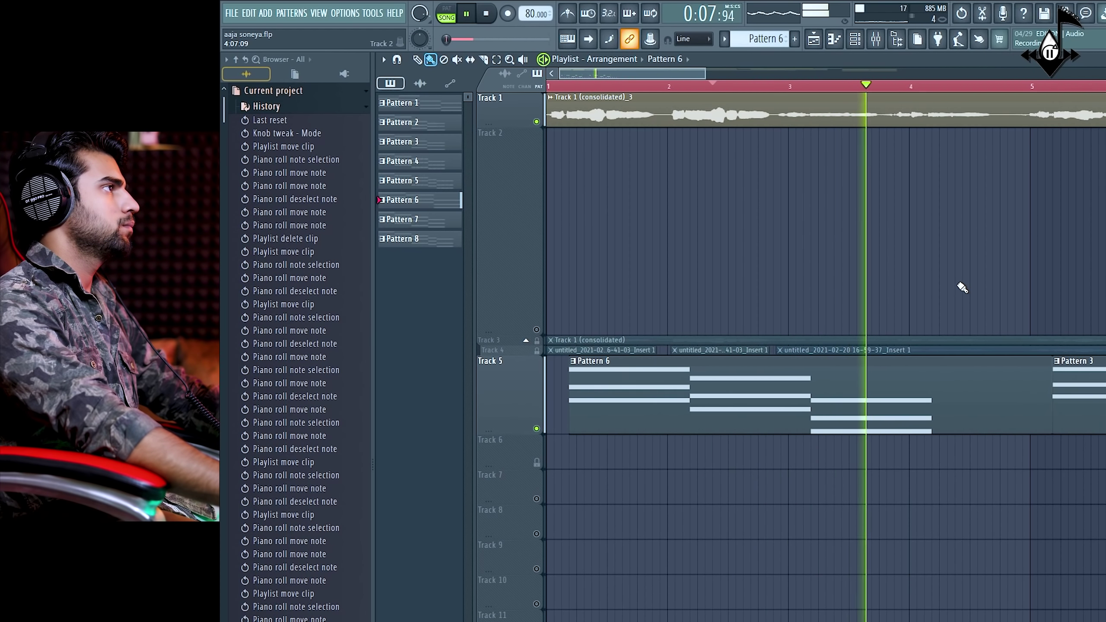
pyautogui.press('space')
pyautogui.press('space')
# Step: Reopen the vocal in Newtone, play from late bar 2, and audition the low and following notes in bar 3
pyautogui.press('F9')
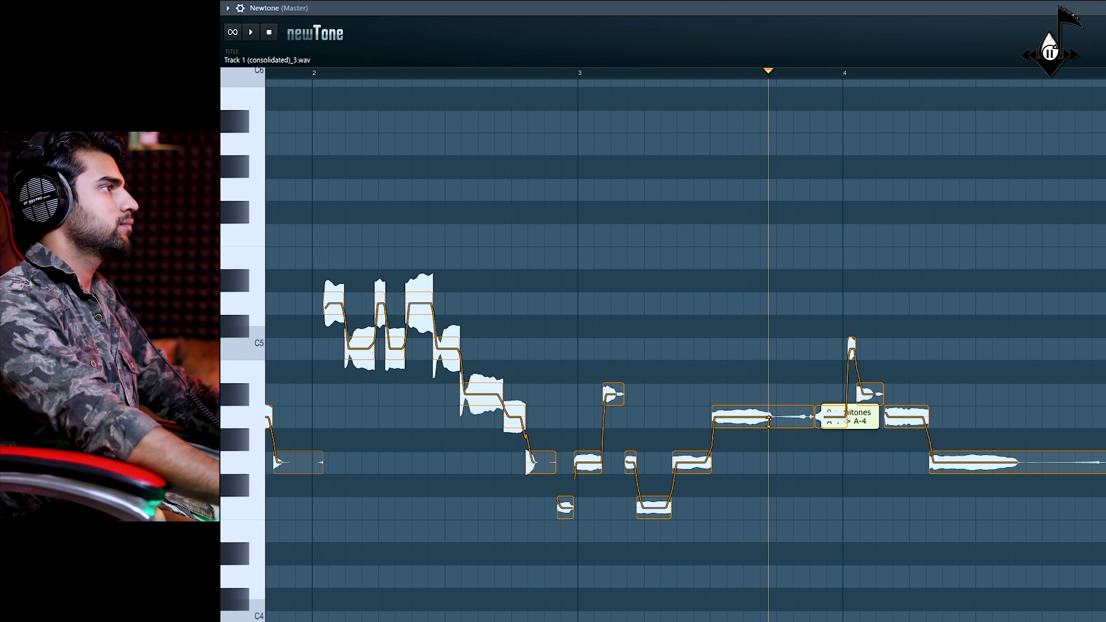
pyautogui.click(524, 81)
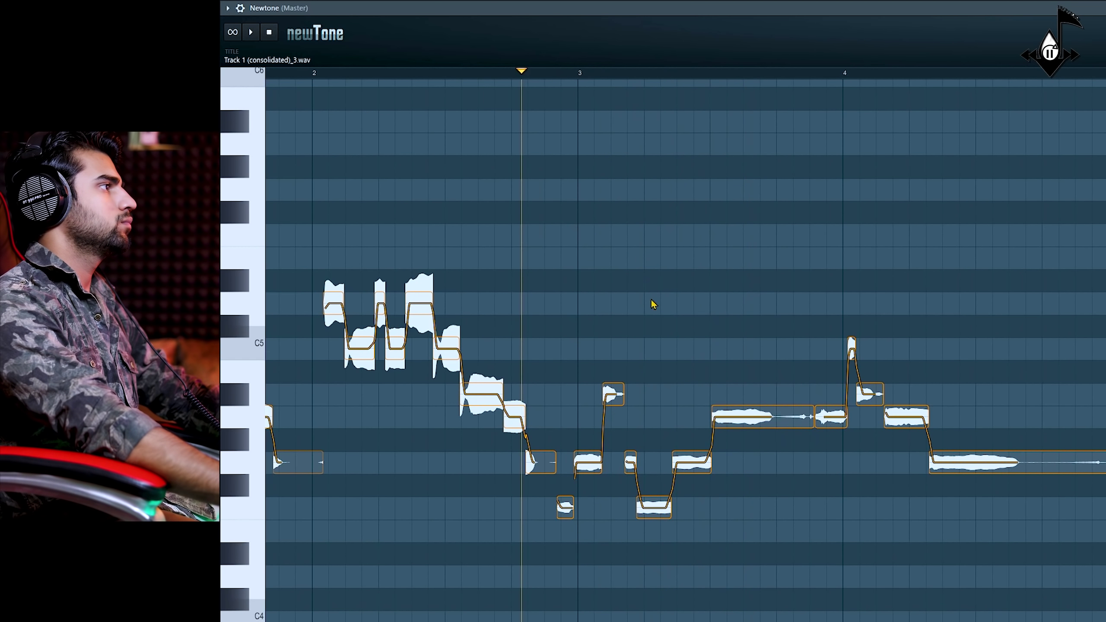
pyautogui.press('space')
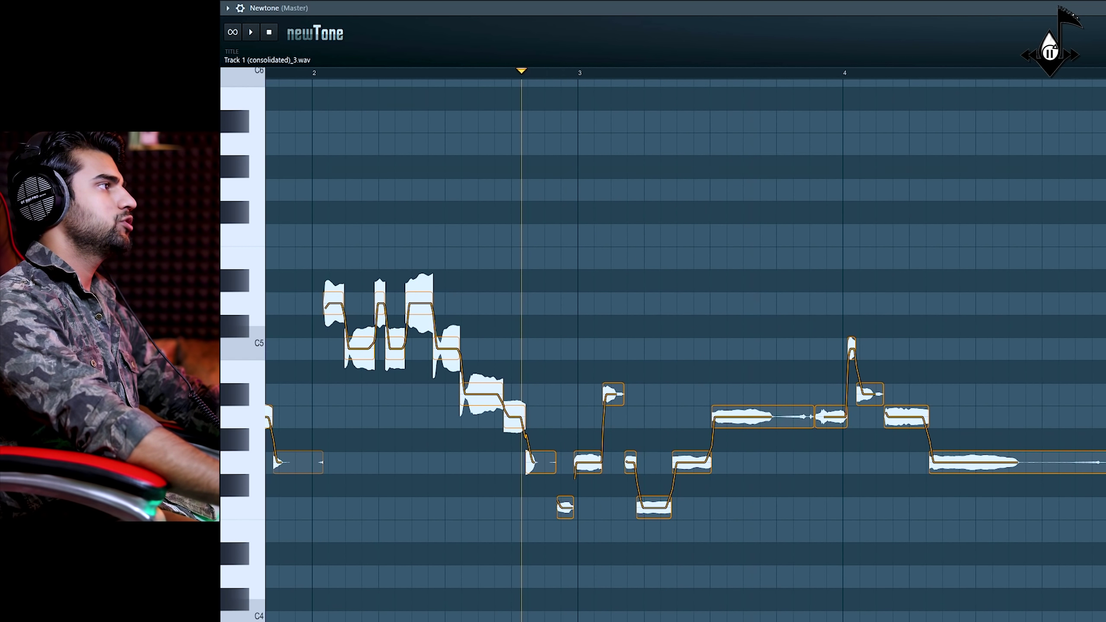
pyautogui.press('F9')
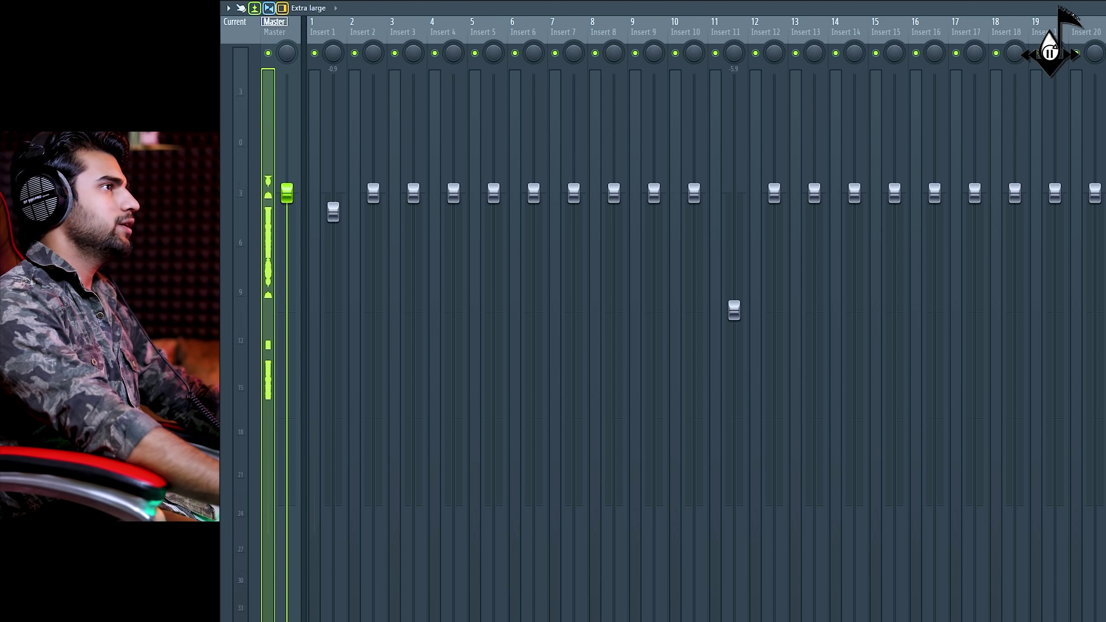
pyautogui.press('F9')
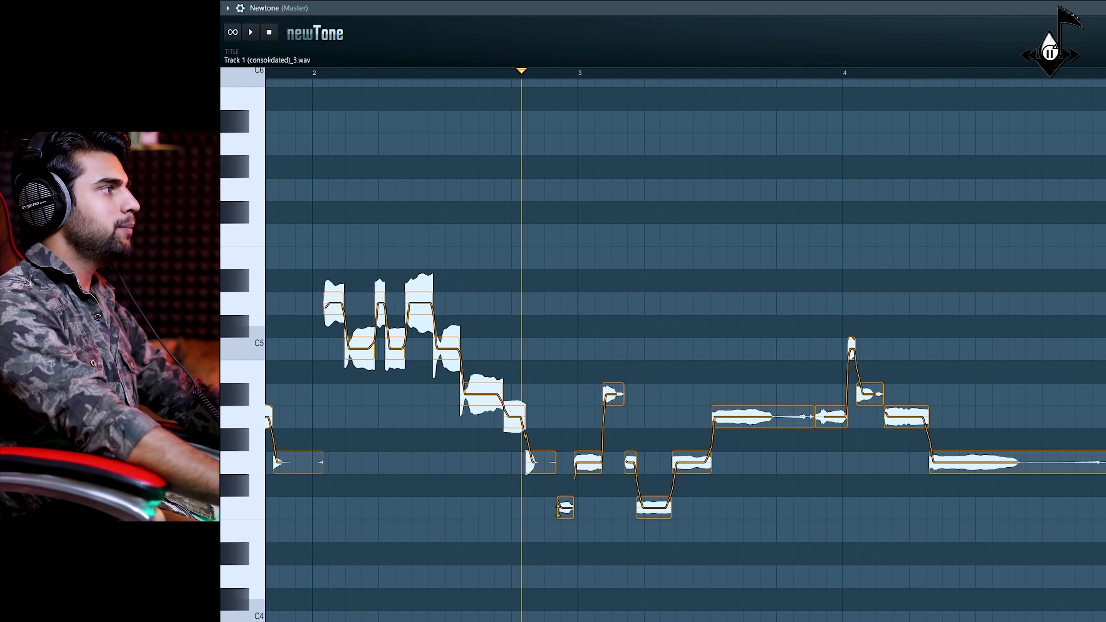
pyautogui.click(660, 517)
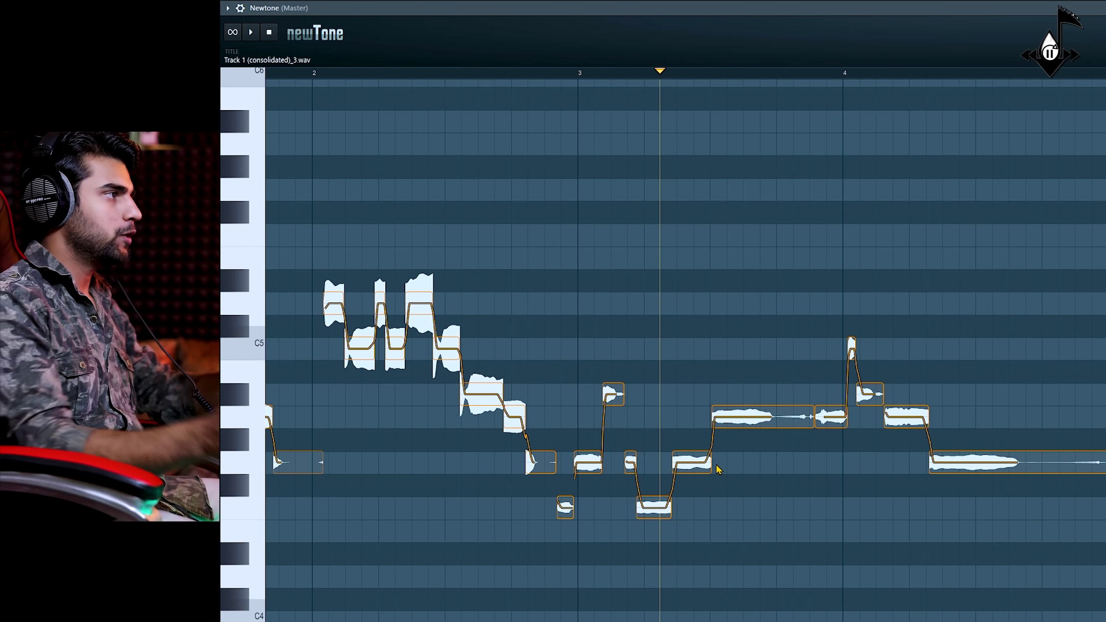
pyautogui.click(693, 466)
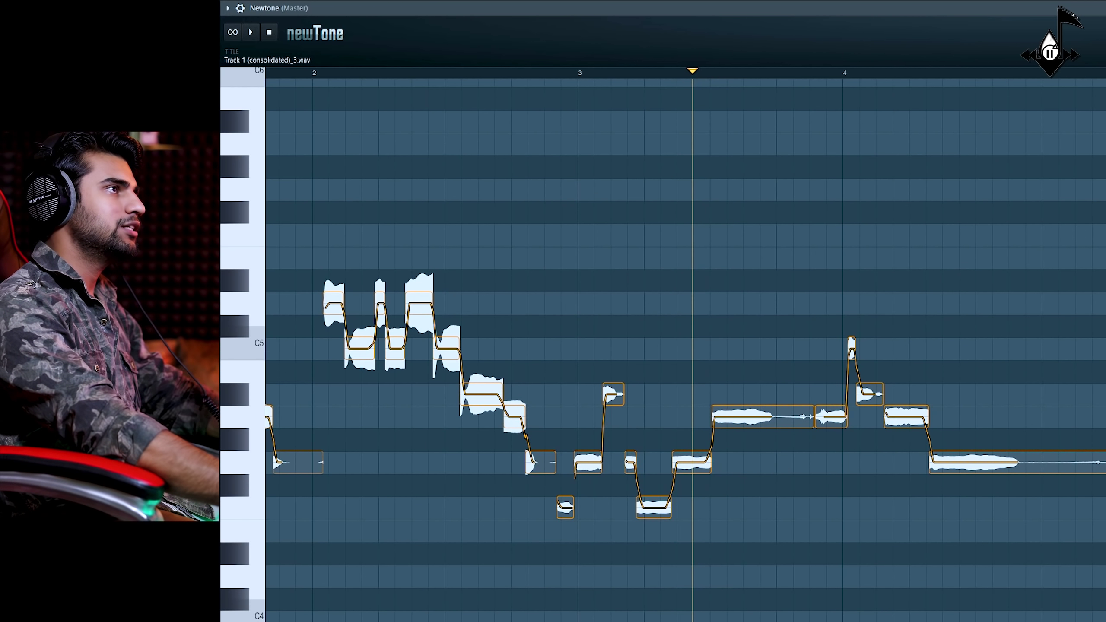
pyautogui.press('space')
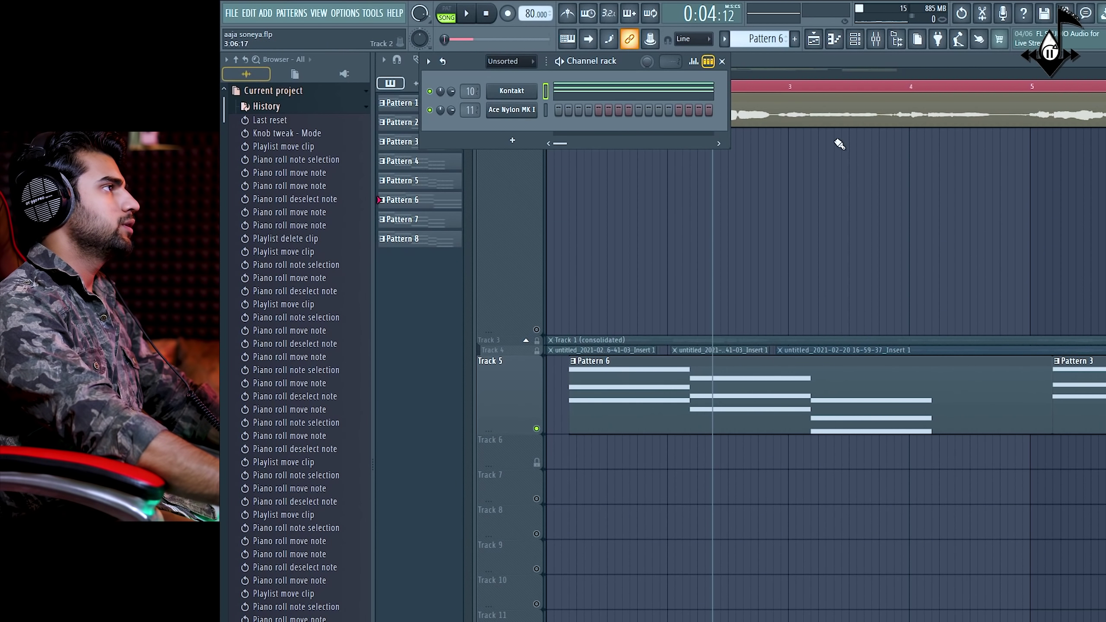
# Step: Play the playlist from mid-bar 3 into bar 4 to hear where the next chord belongs
pyautogui.click(849, 86)
pyautogui.press('space')
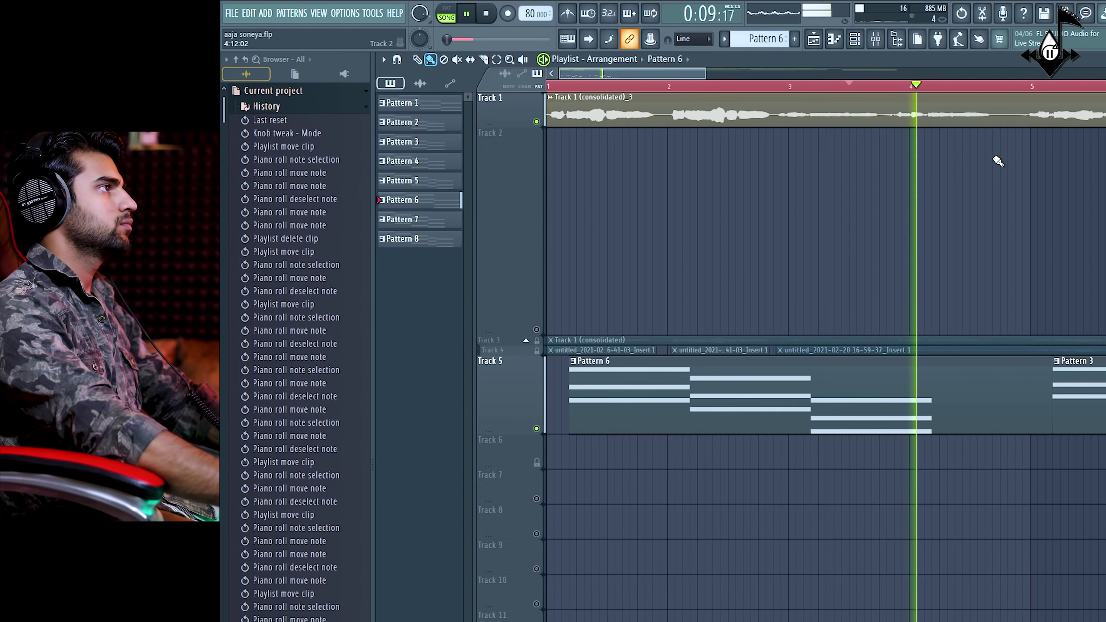
pyautogui.doubleClick(910, 408)
# Step: Play the vocal in Newtone from late bar 3 into bar 4, and audition the long sustained note in bar 4
pyautogui.moveTo(711, 25); pyautogui.dragTo(516, 39)
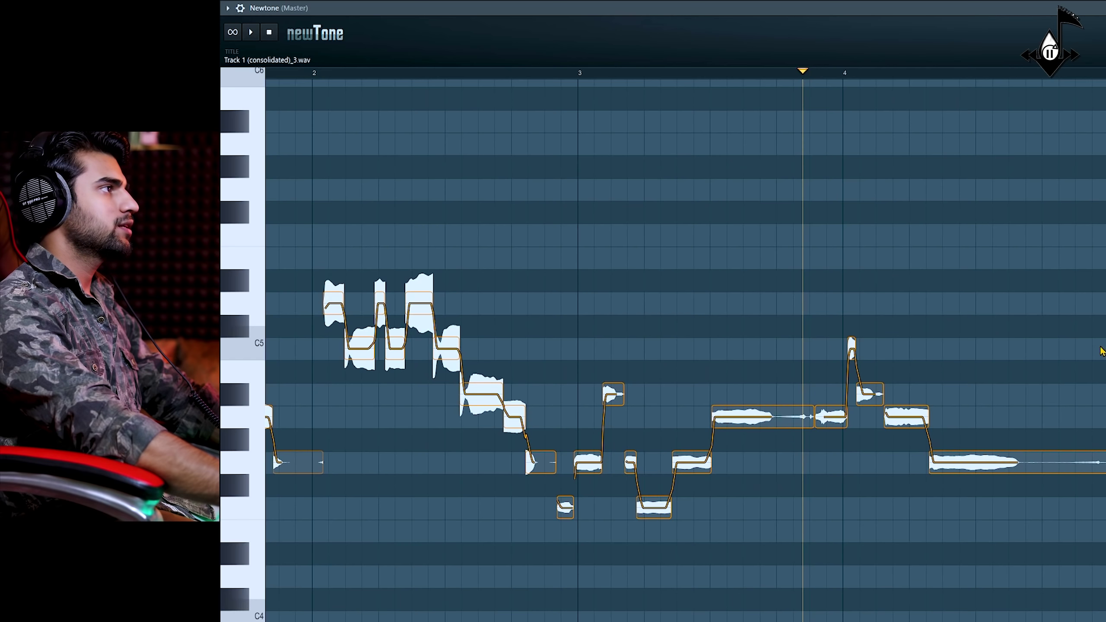
pyautogui.press('space')
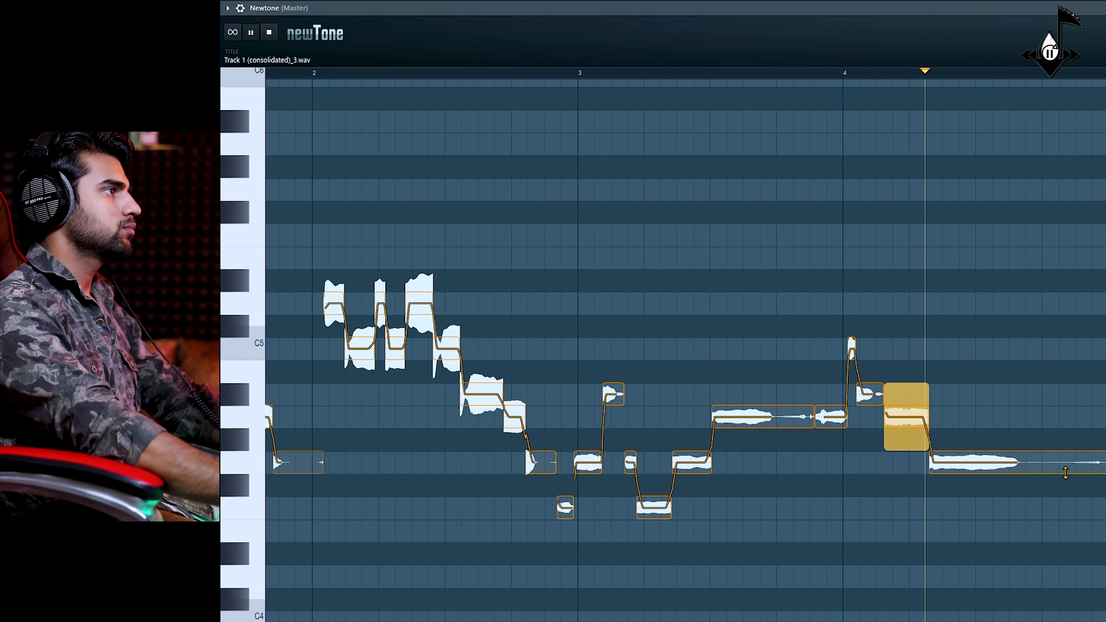
pyautogui.press('space')
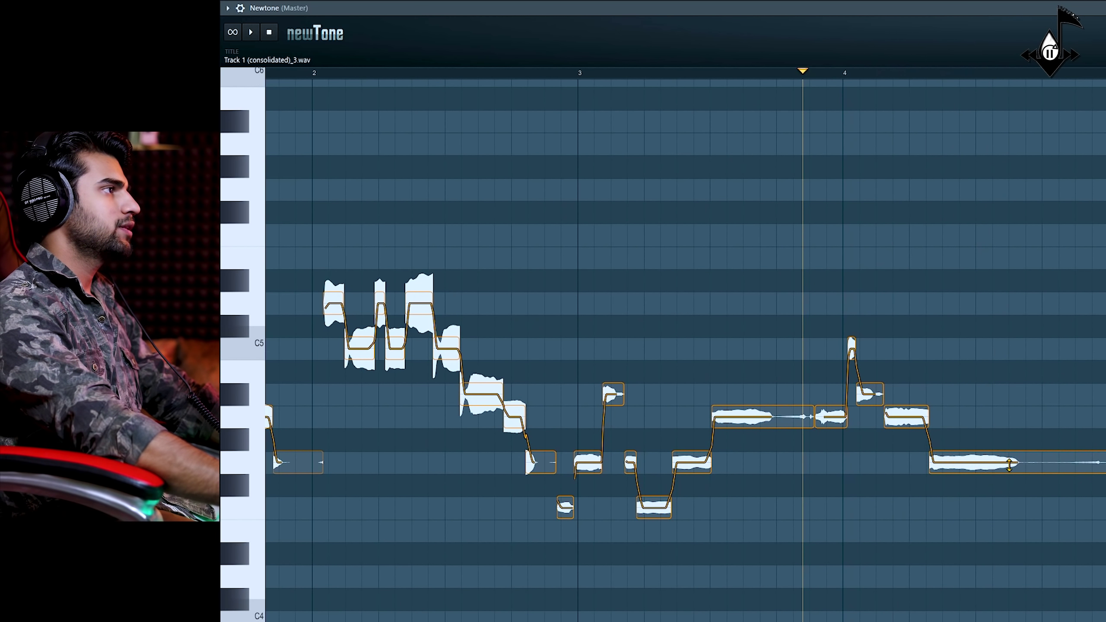
pyautogui.click(1010, 465)
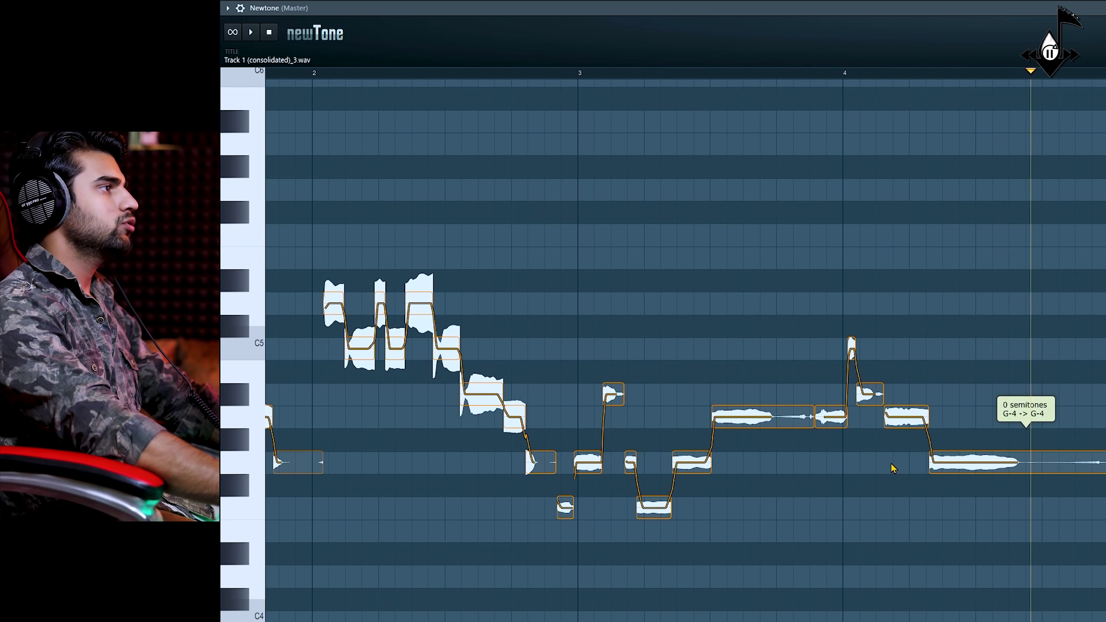
pyautogui.click(1005, 465)
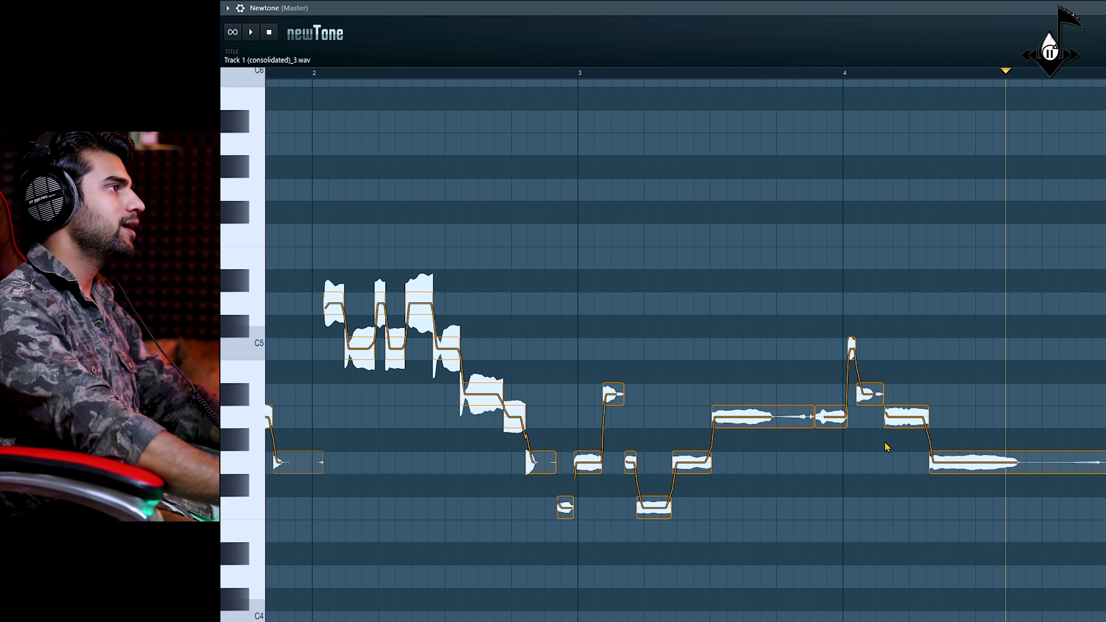
# Step: Audition the short note early in bar 4 and the sustained note that follows it in the Newtone vocal
pyautogui.click(909, 439)
pyautogui.click(910, 421)
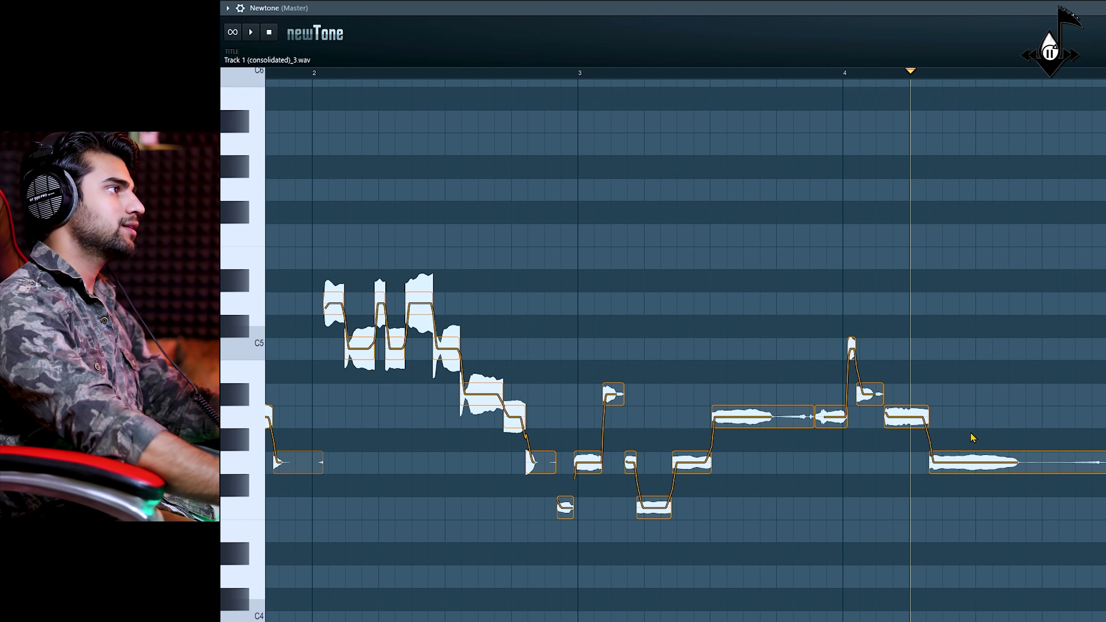
pyautogui.click(920, 422)
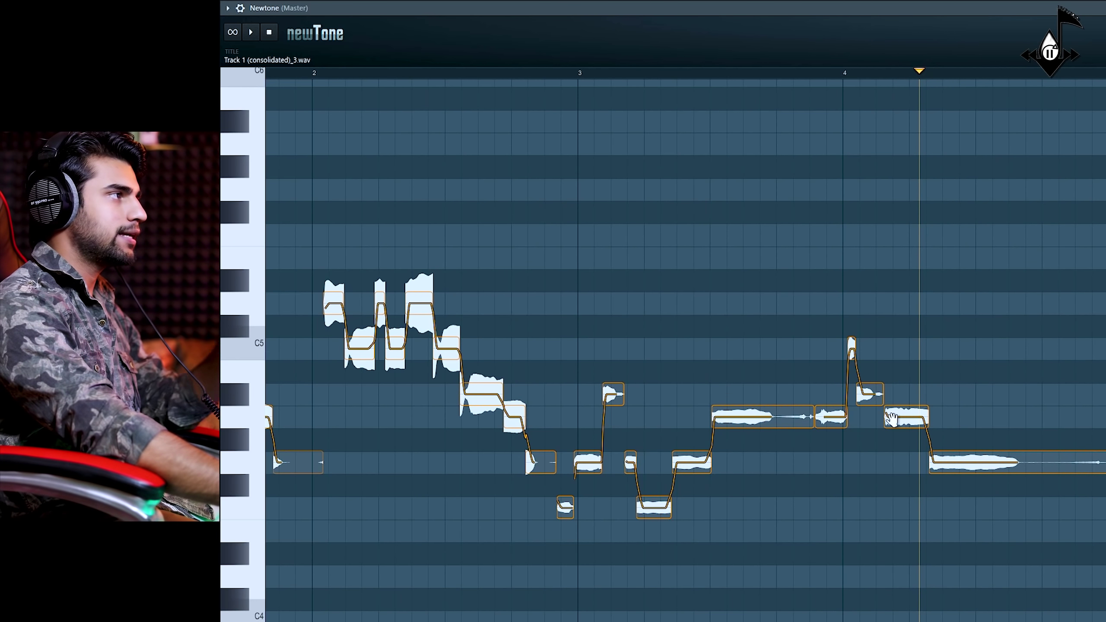
pyautogui.click(1000, 464)
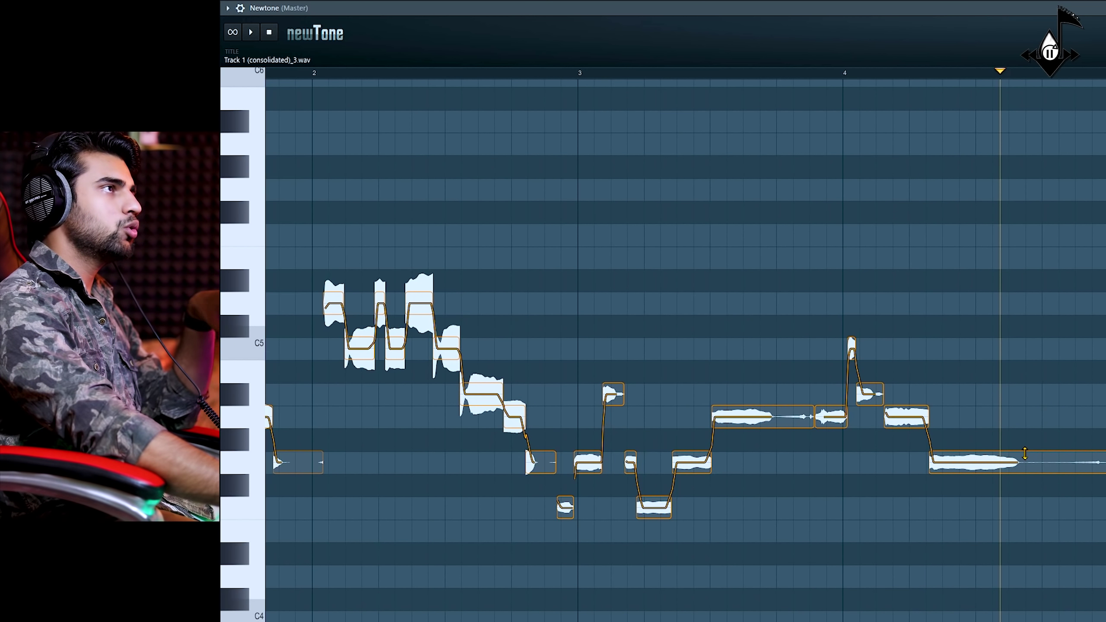
# Step: Return from Newtone to the project and open Pattern 6's Kontakt channel in the piano roll
pyautogui.press('F9')
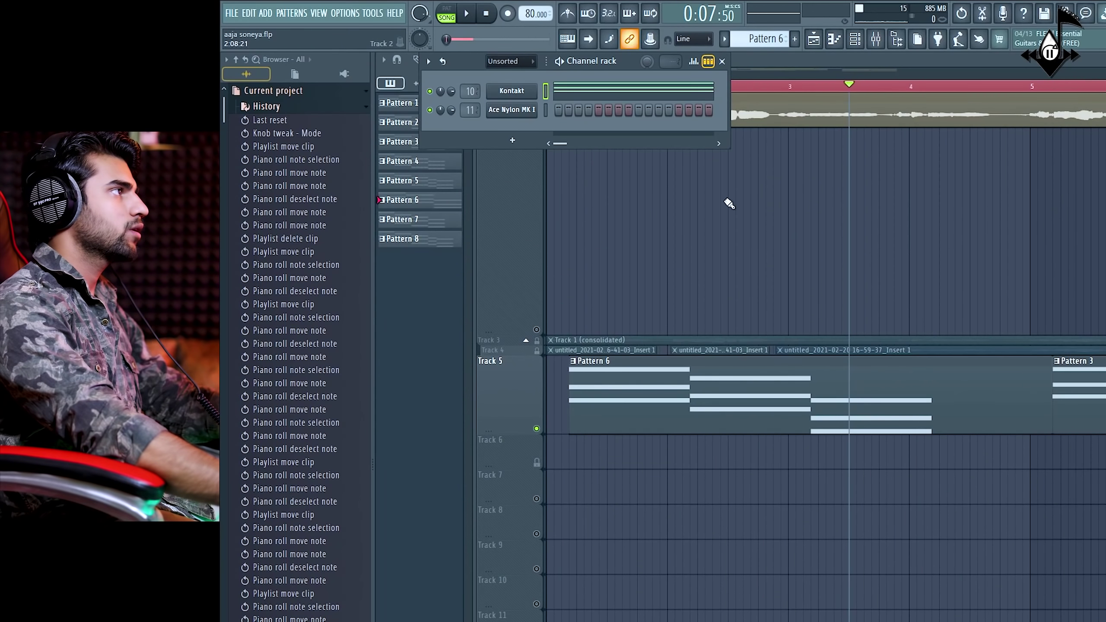
pyautogui.rightClick(516, 98)
pyautogui.click(548, 91)
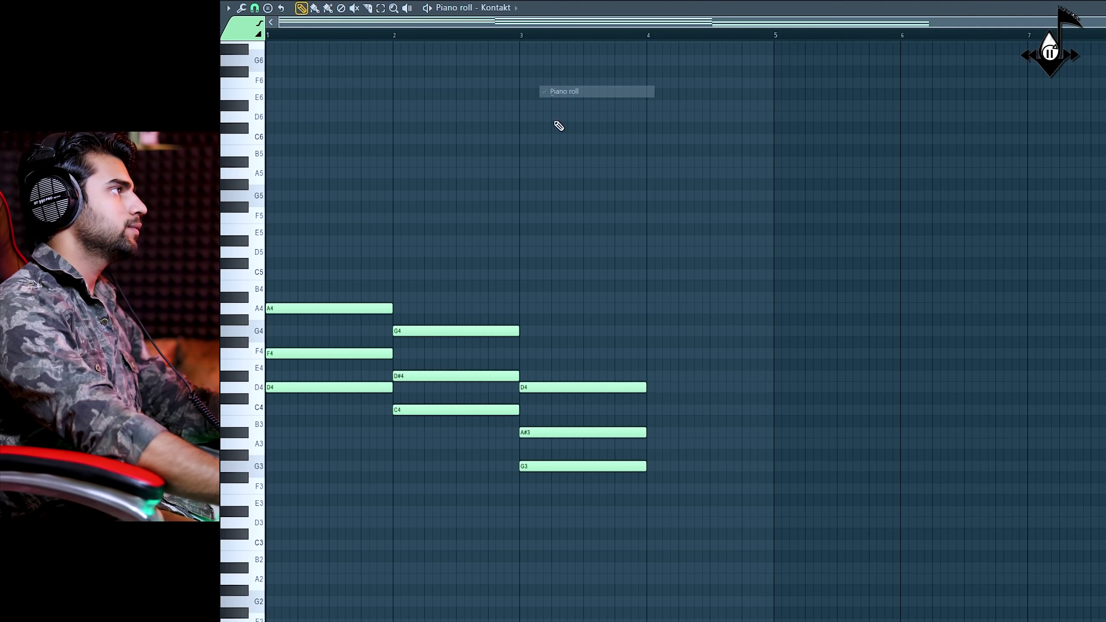
# Step: Try a fourth chord in bar 4, shifting it to D#3, G3 and A#3, and play it after the third chord
pyautogui.moveTo(712, 349); pyautogui.dragTo(688, 438)
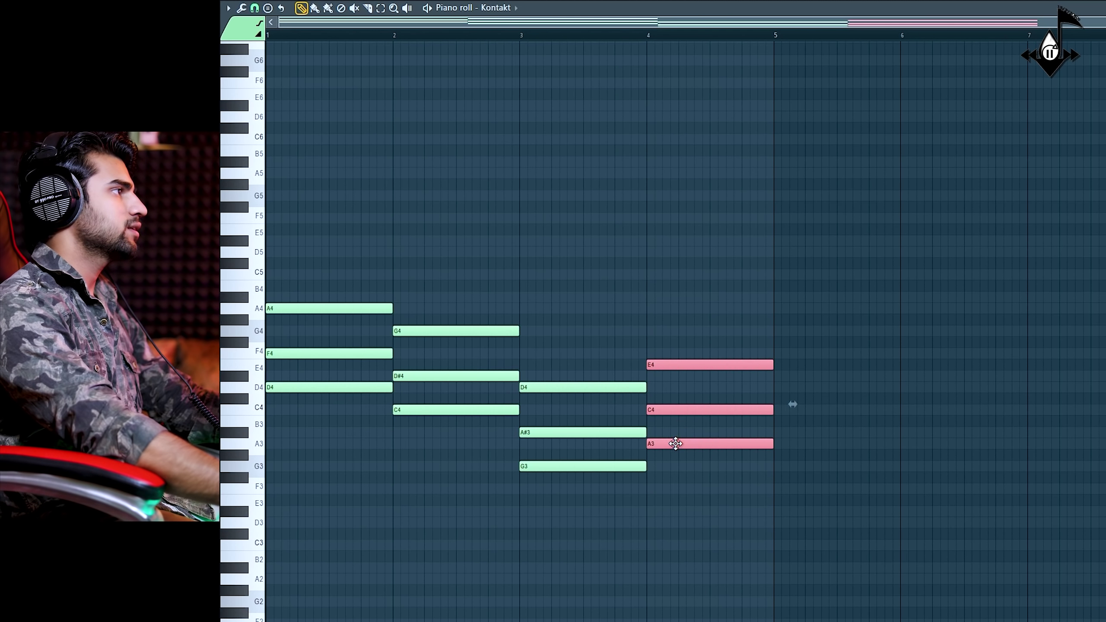
pyautogui.moveTo(675, 443); pyautogui.dragTo(676, 492)
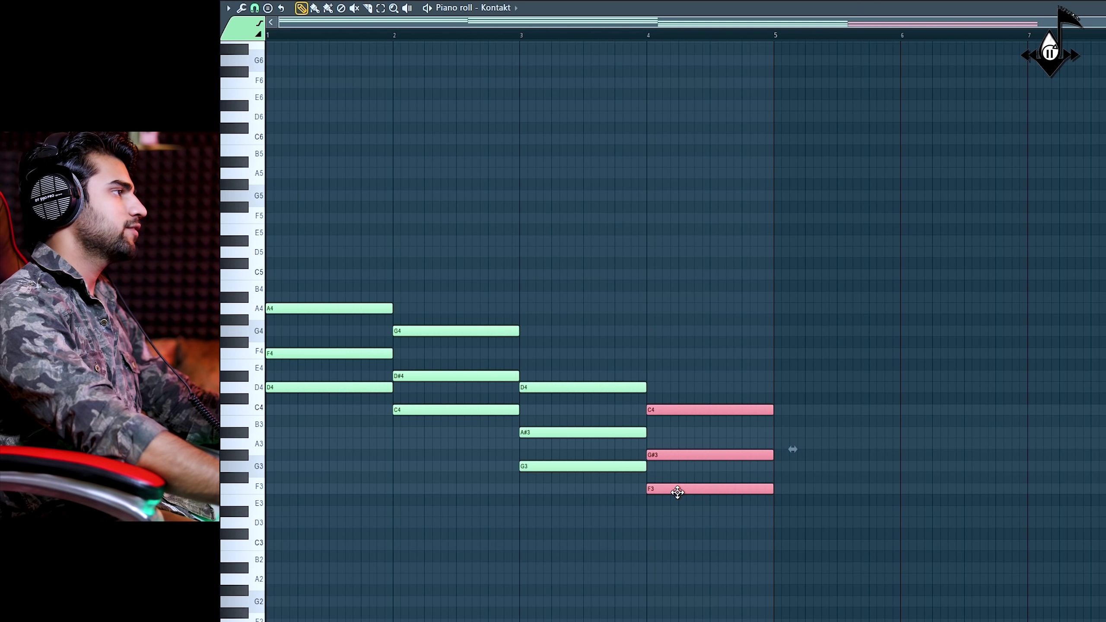
pyautogui.moveTo(677, 498); pyautogui.dragTo(677, 513)
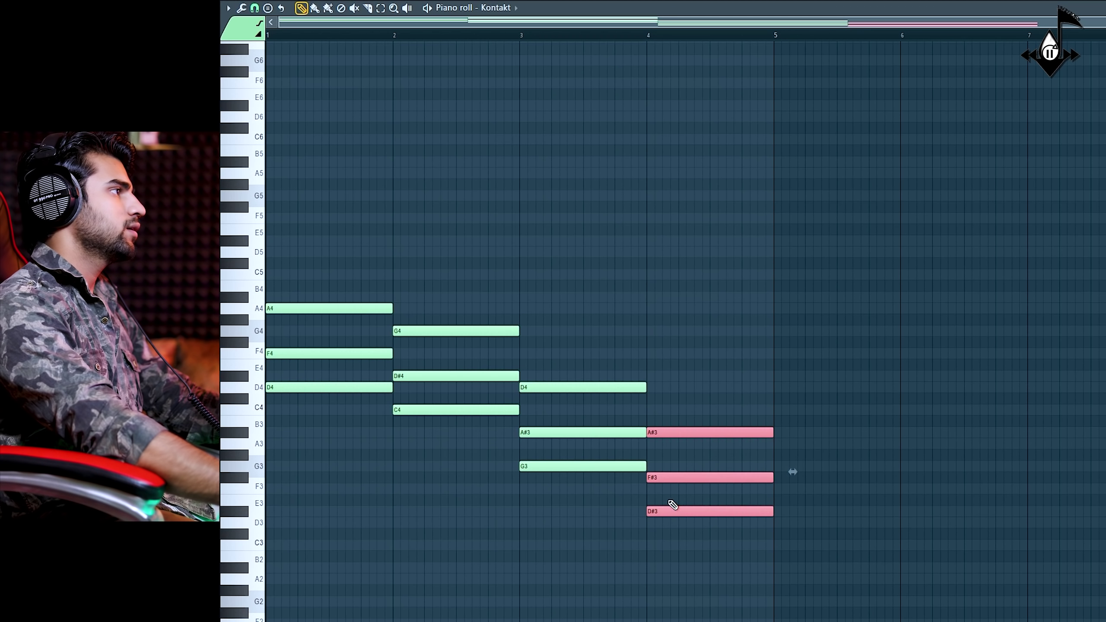
pyautogui.click(672, 504)
pyautogui.moveTo(663, 473); pyautogui.dragTo(664, 463)
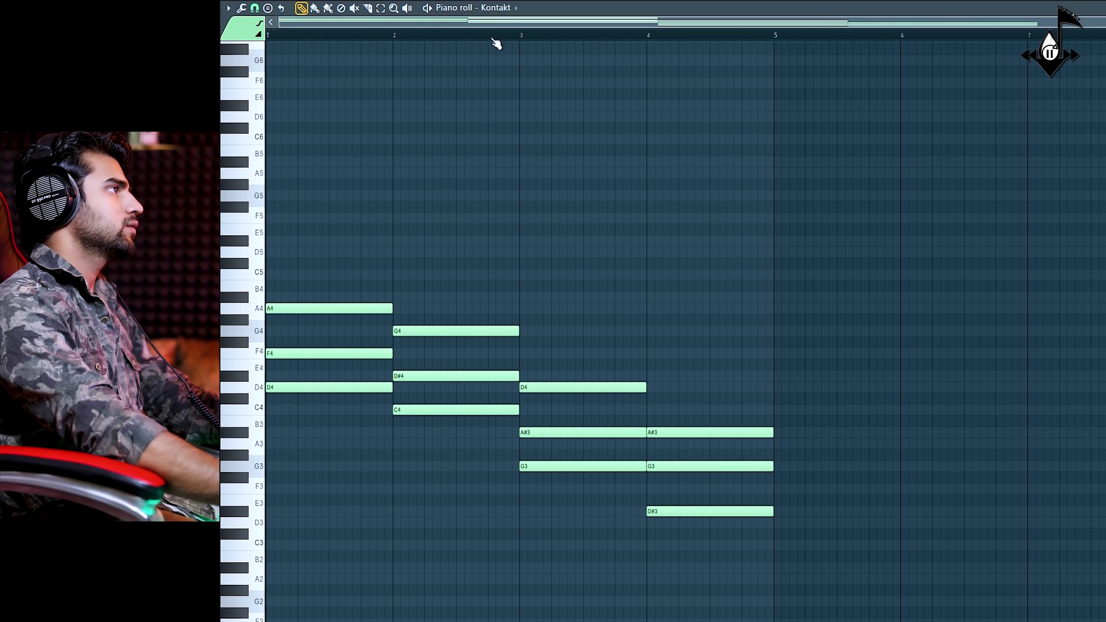
pyautogui.press('space')
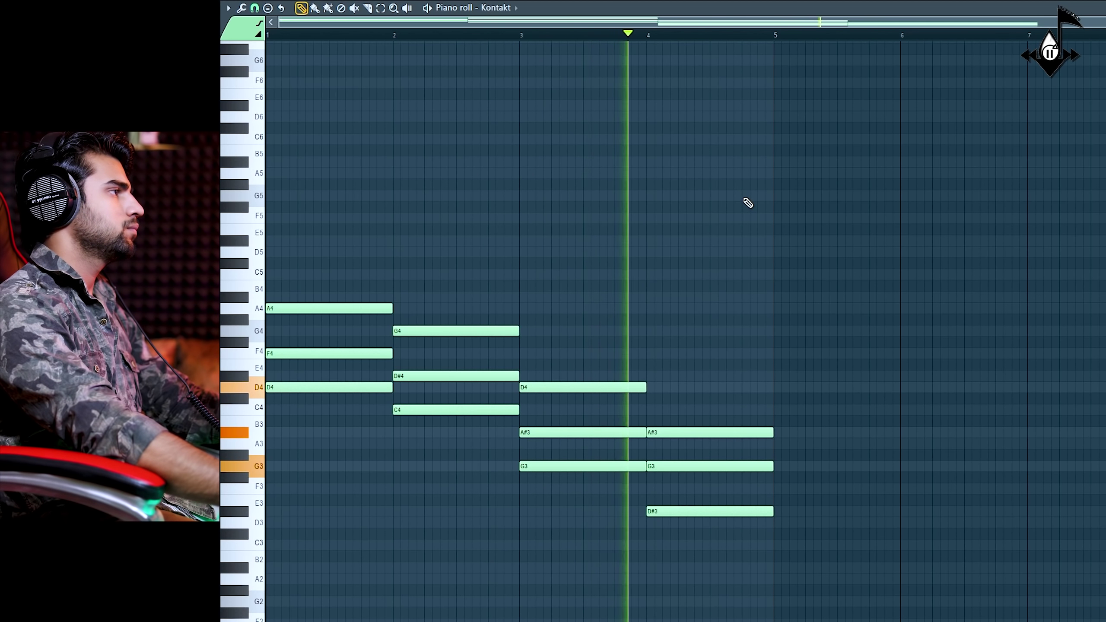
pyautogui.press('space')
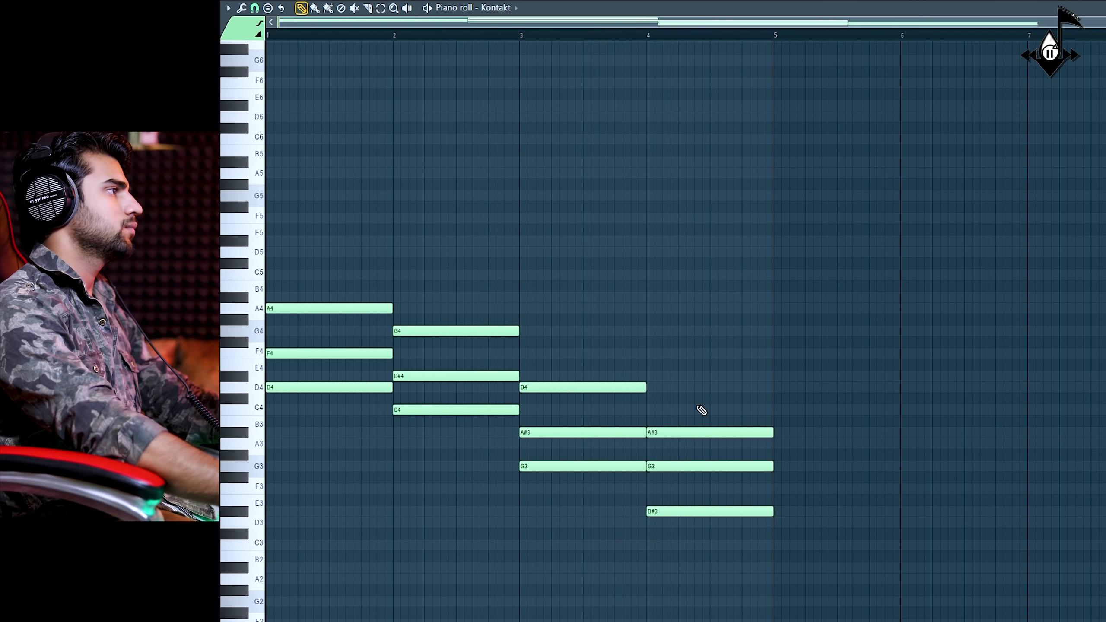
# Step: Replace the bar 4 chord with F3, A3 and C4, and play the progression through it
pyautogui.moveTo(697, 394); pyautogui.dragTo(690, 486)
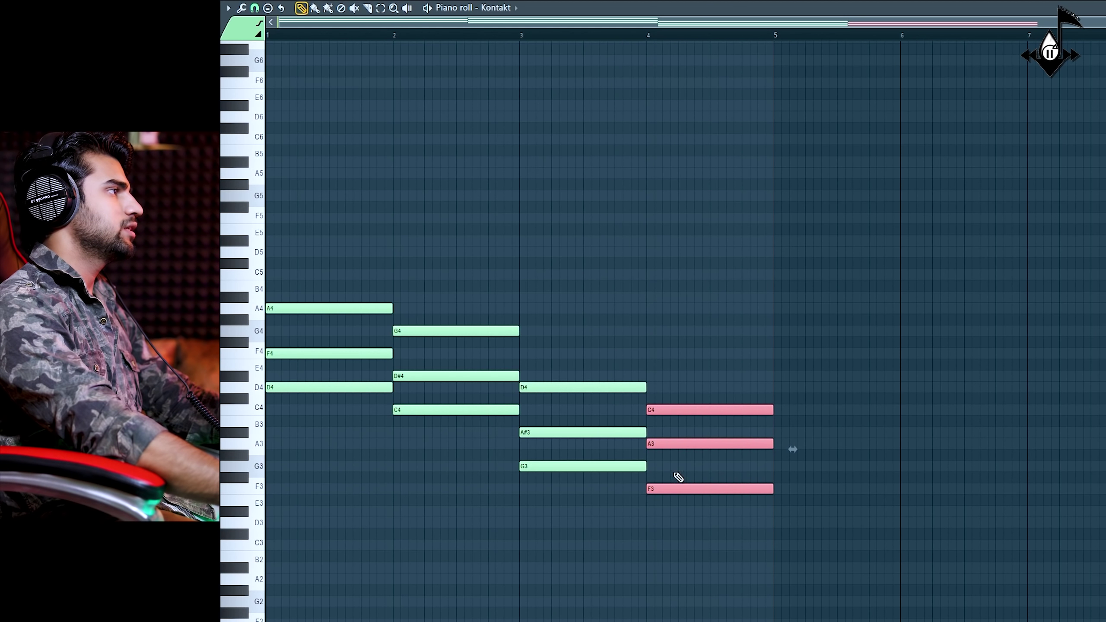
pyautogui.click(678, 477)
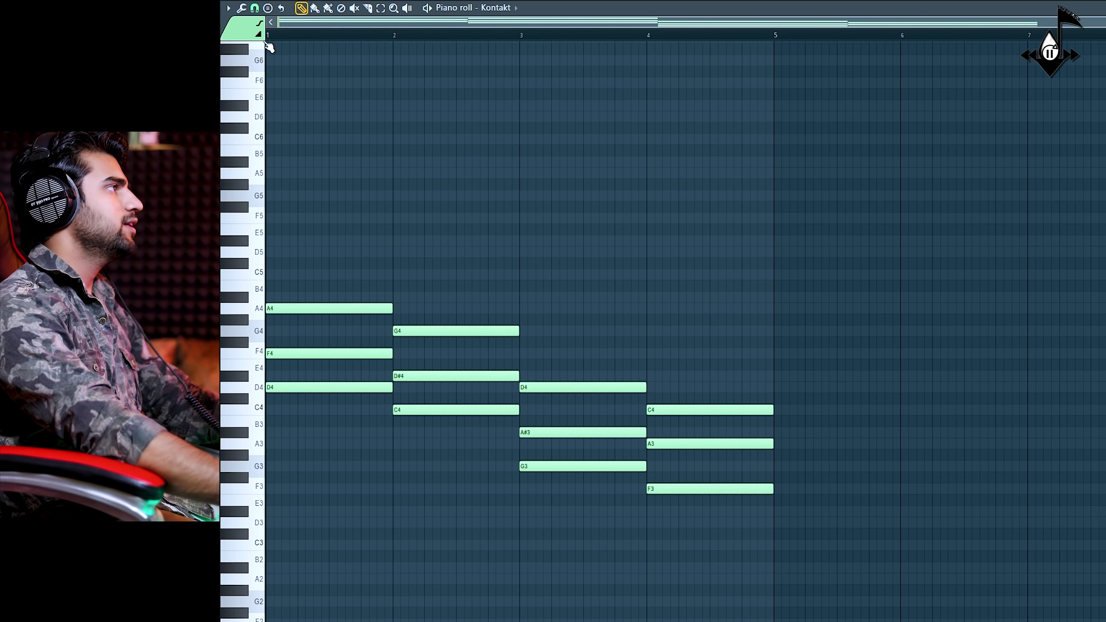
pyautogui.press('space')
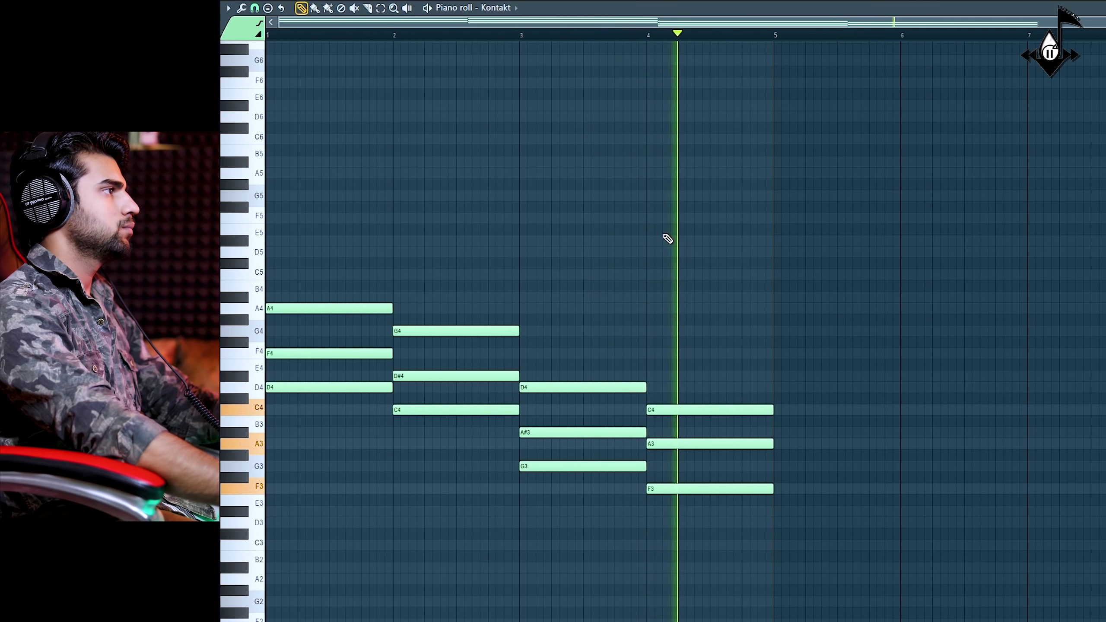
pyautogui.press('space')
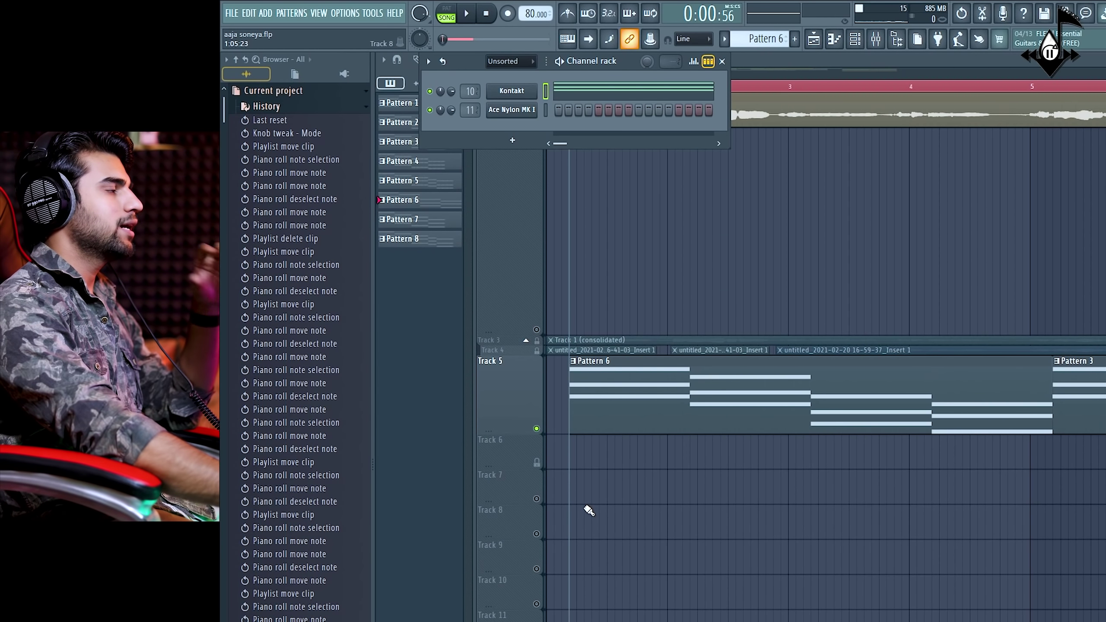
# Step: Reopen the Pattern 6 chords and chop every note into four equal pieces per bar, adjusting the chopper's time multiplier
pyautogui.doubleClick(602, 415)
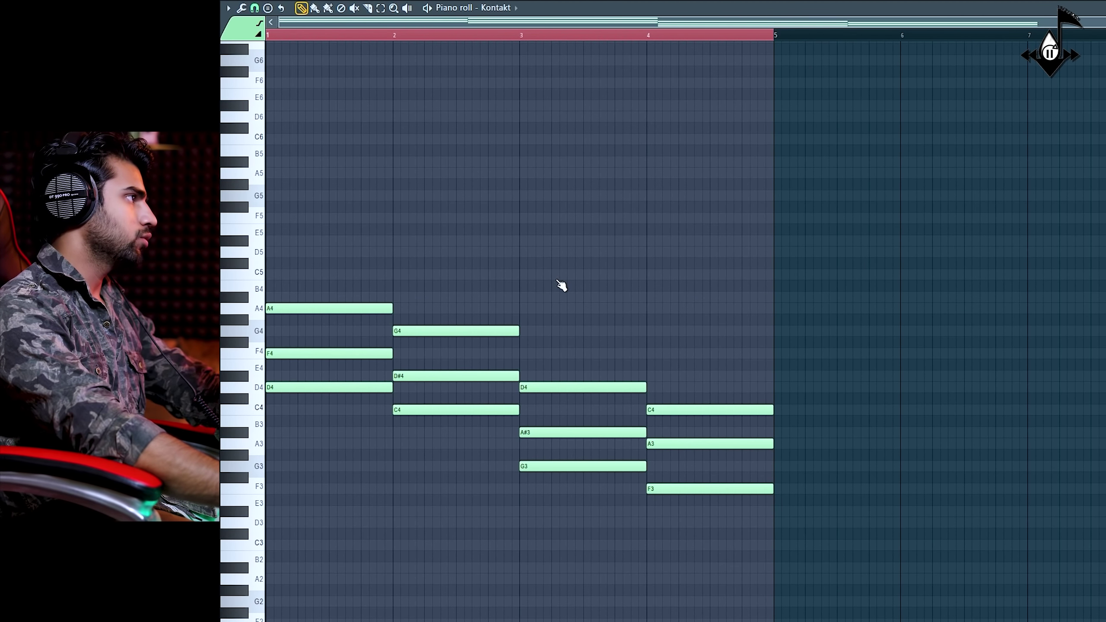
pyautogui.hotkey('alt', 'u')
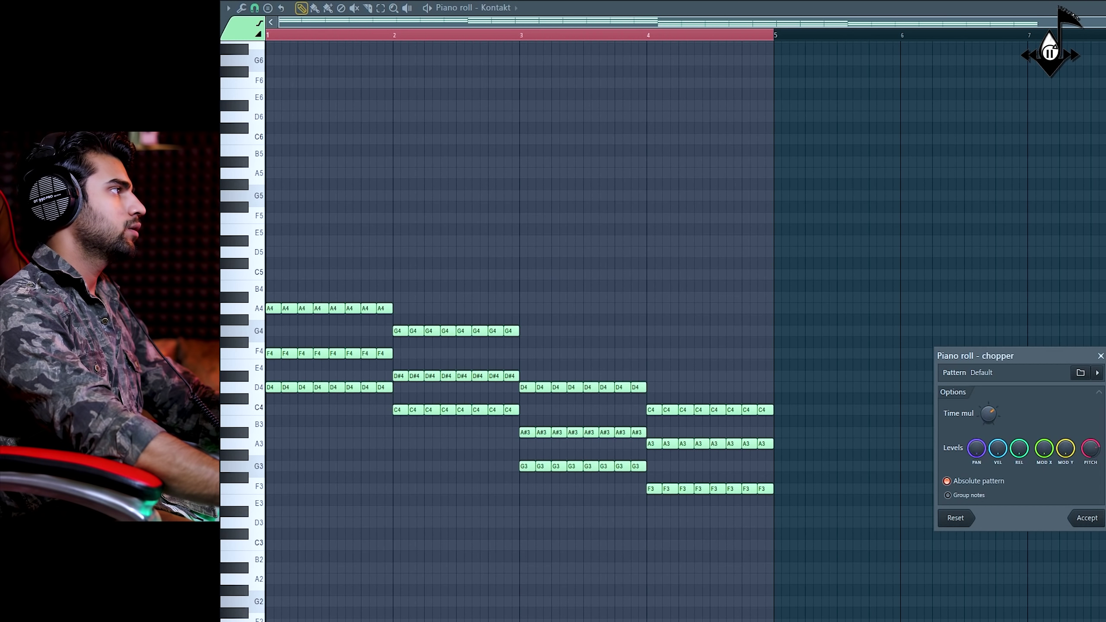
pyautogui.moveTo(989, 414); pyautogui.dragTo(989, 427)
pyautogui.press('space')
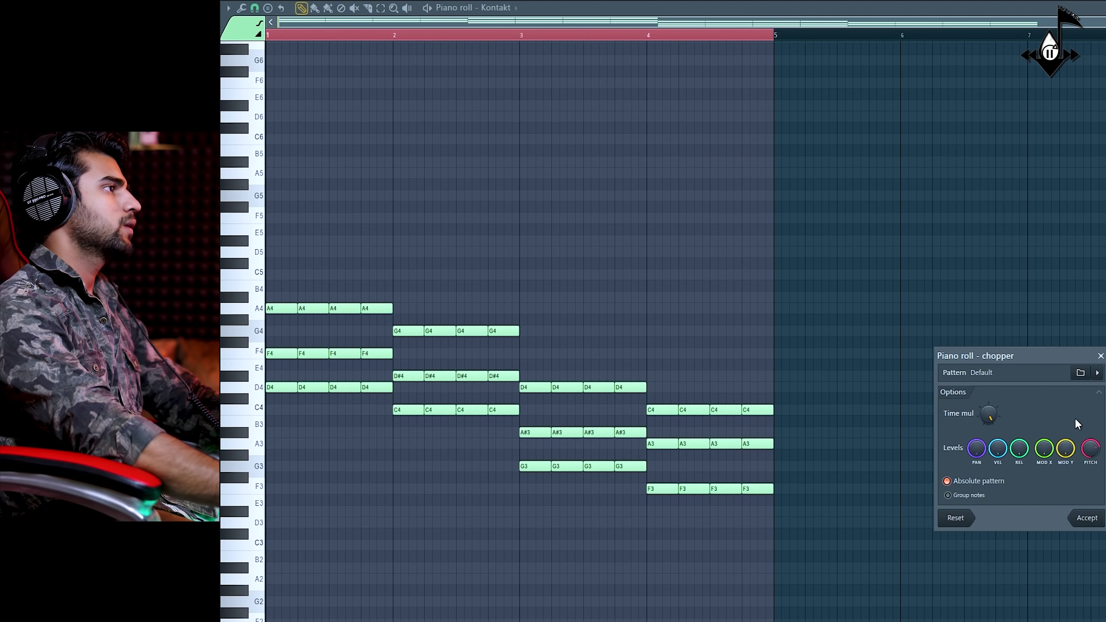
pyautogui.click(1087, 517)
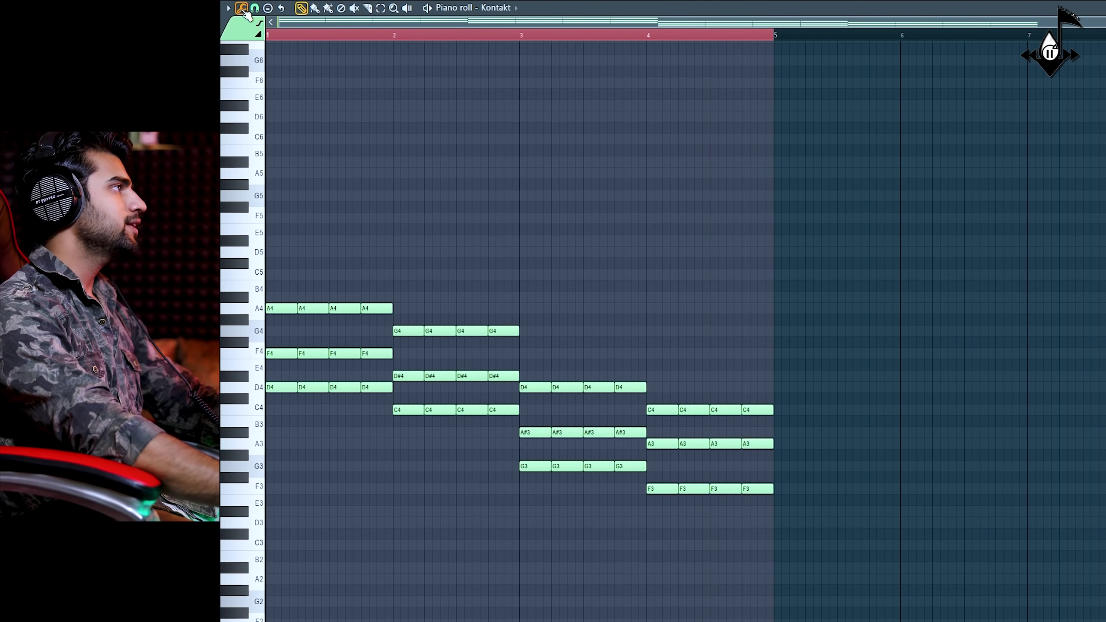
pyautogui.click(240, 8)
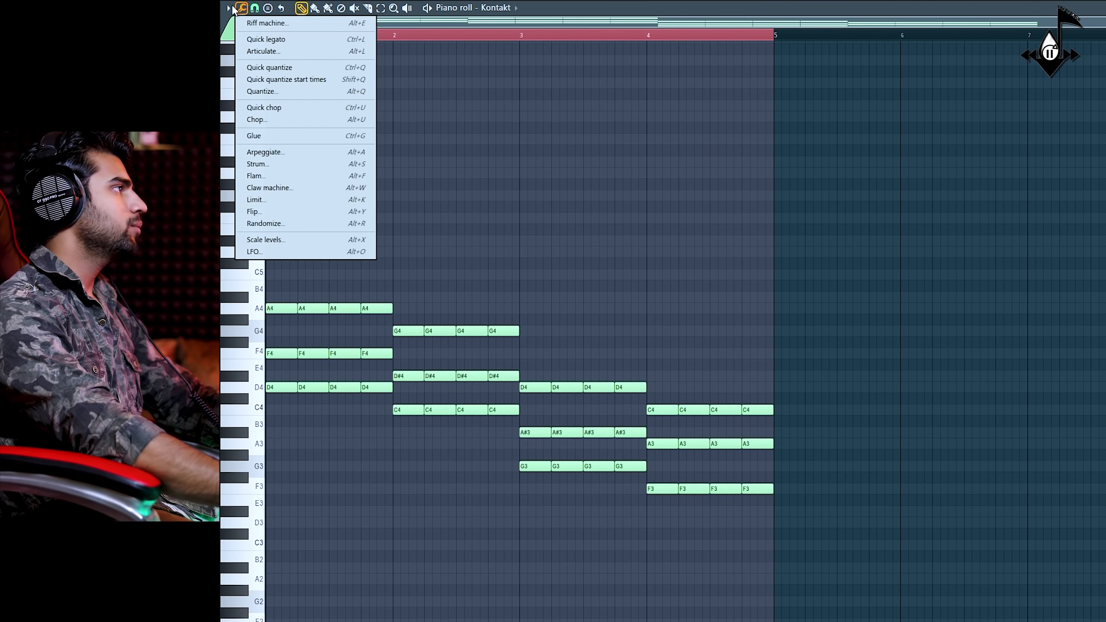
pyautogui.click(313, 152)
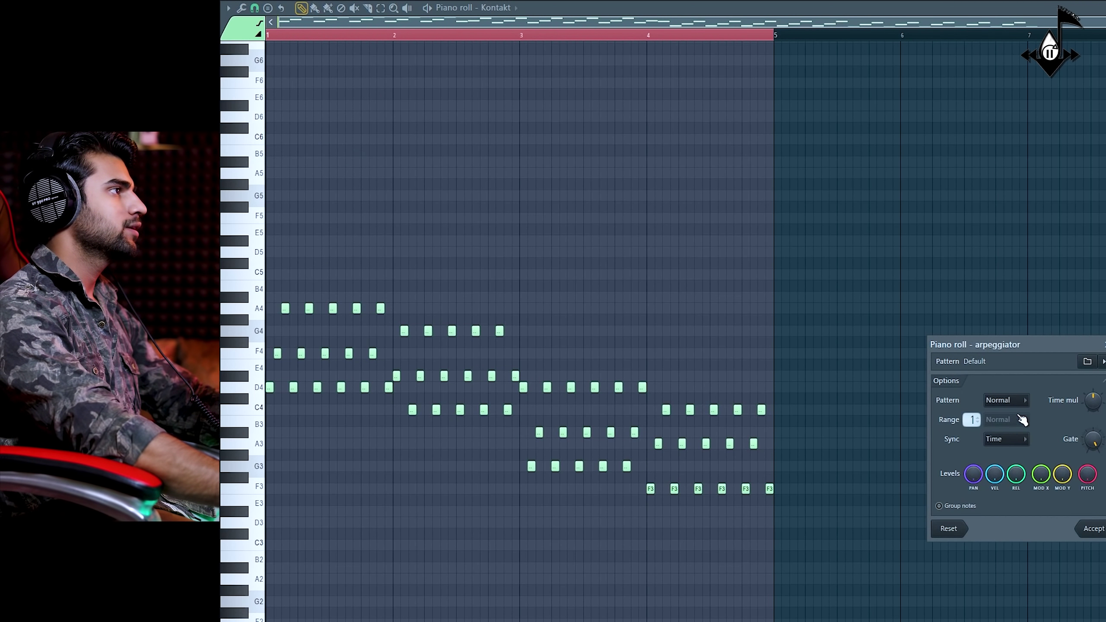
pyautogui.press('Escape')
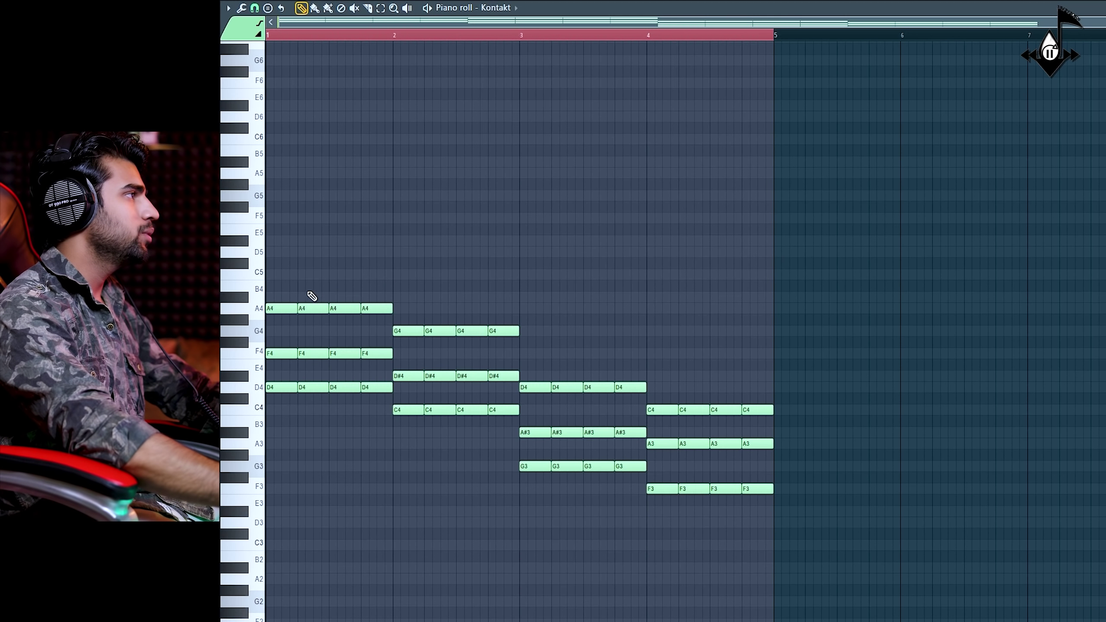
# Step: Thin the chopped bar 1 chord to single notes in the order D4, A4, F4, A4, and play the result
pyautogui.rightClick(281, 308)
pyautogui.rightClick(281, 353)
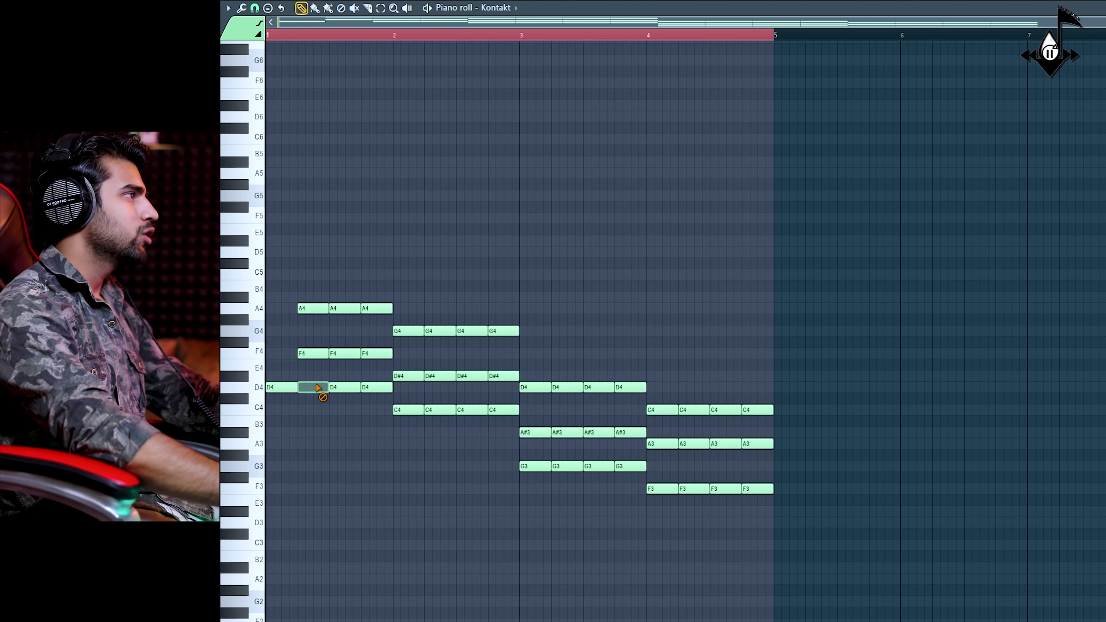
pyautogui.rightClick(314, 387)
pyautogui.rightClick(341, 384)
pyautogui.rightClick(346, 309)
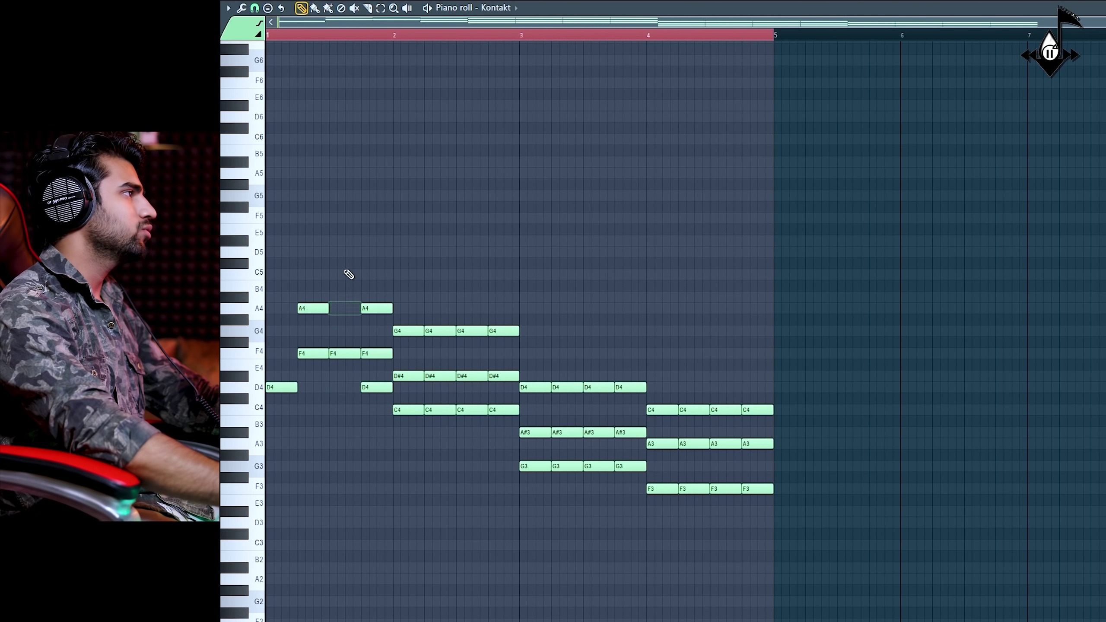
pyautogui.rightClick(375, 387)
pyautogui.rightClick(375, 354)
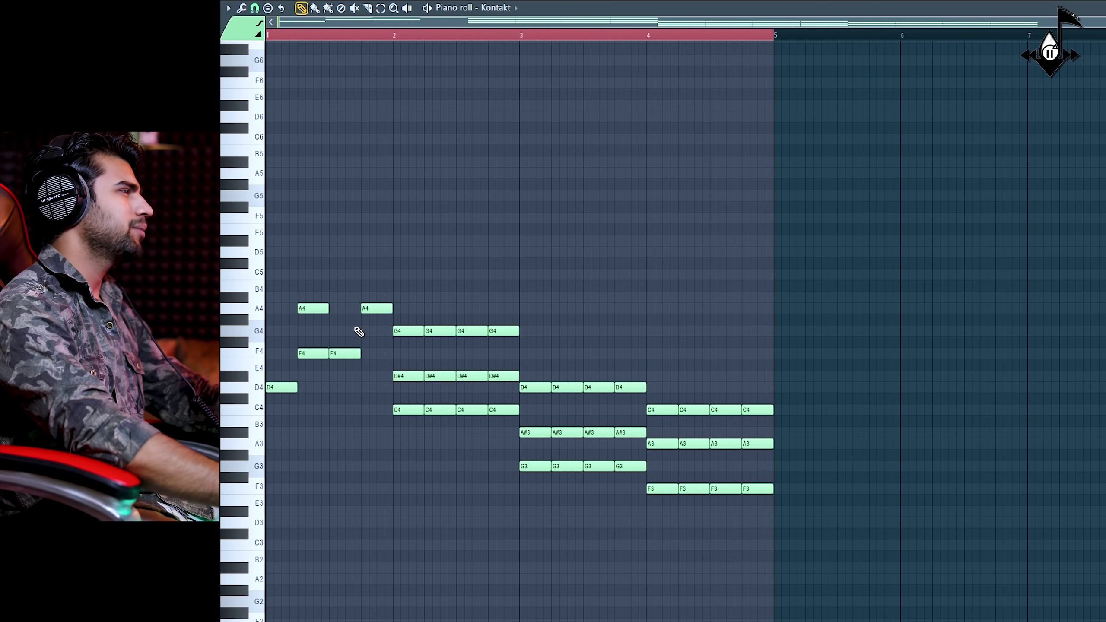
pyautogui.press('space')
pyautogui.rightClick(313, 353)
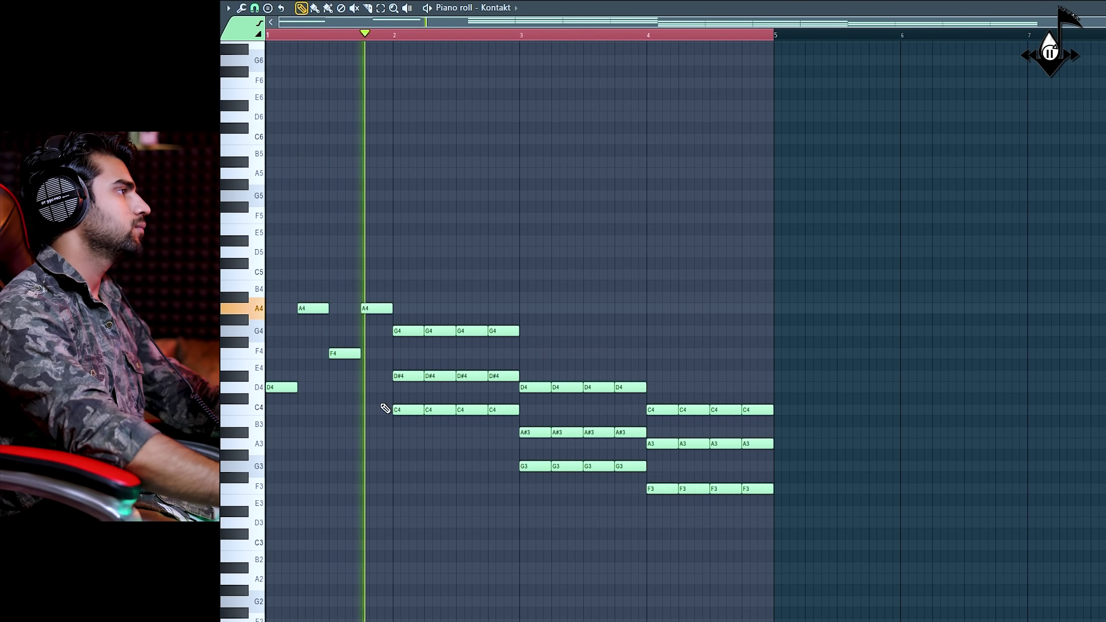
pyautogui.click(428, 7)
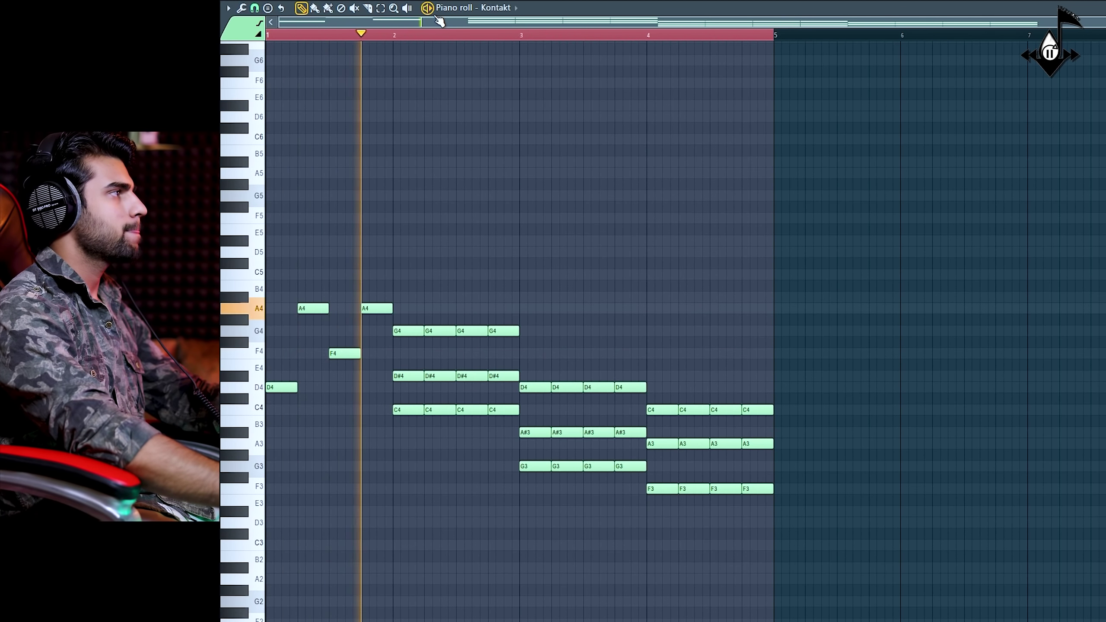
pyautogui.press('space')
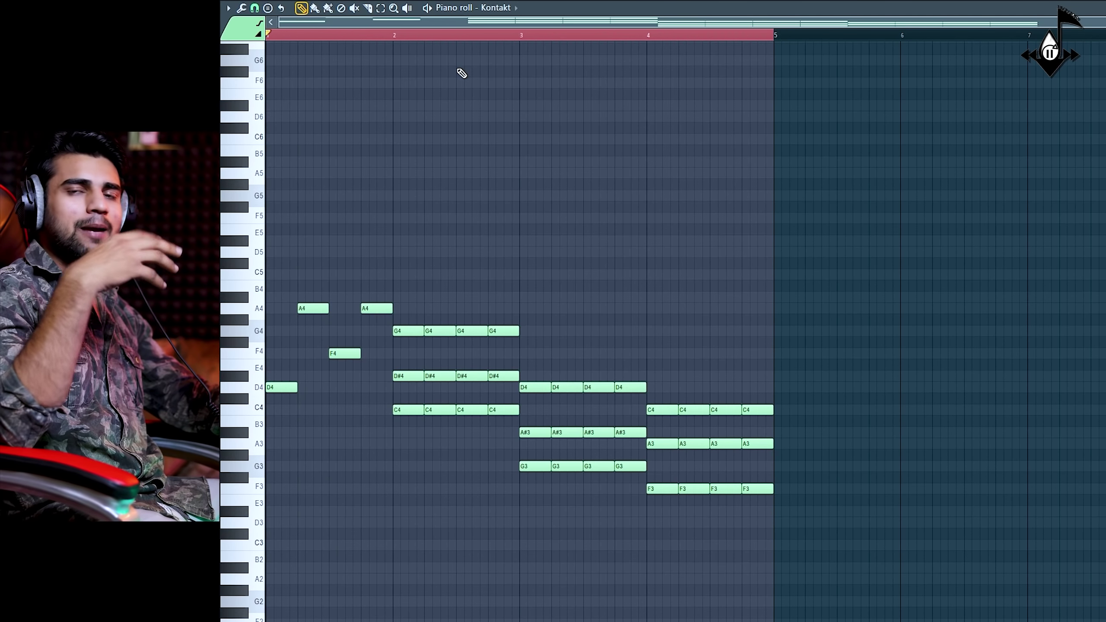